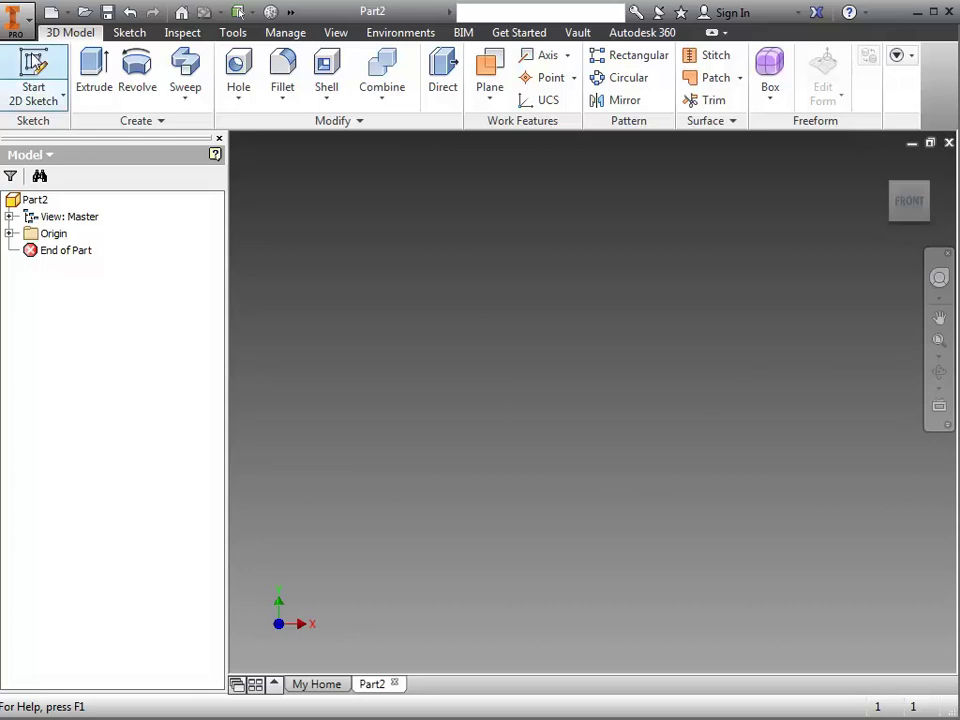
# Start a sketch on the XY plane and draw a 2 by .5 in rectangle from the origin
pyautogui.click(33, 72)
pyautogui.click(567, 251)
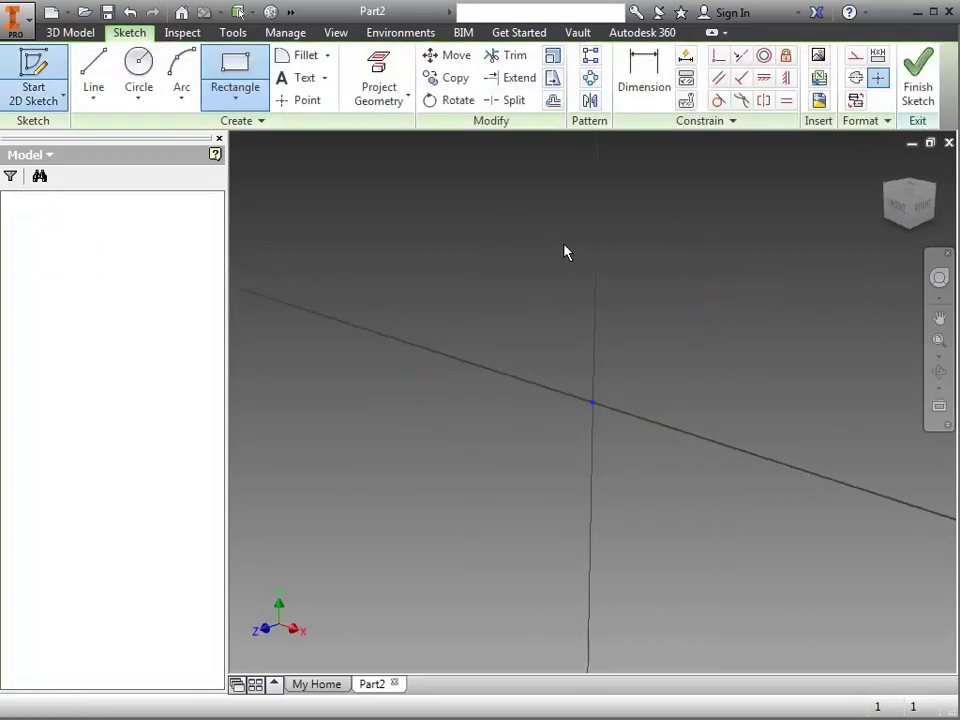
pyautogui.click(247, 72)
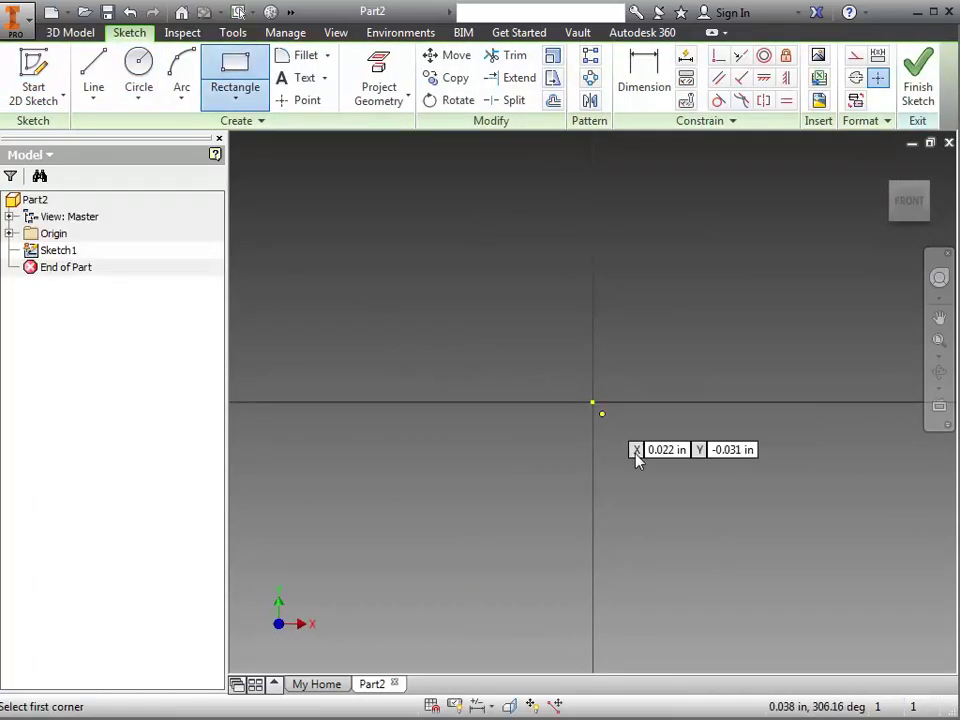
pyautogui.click(592, 402)
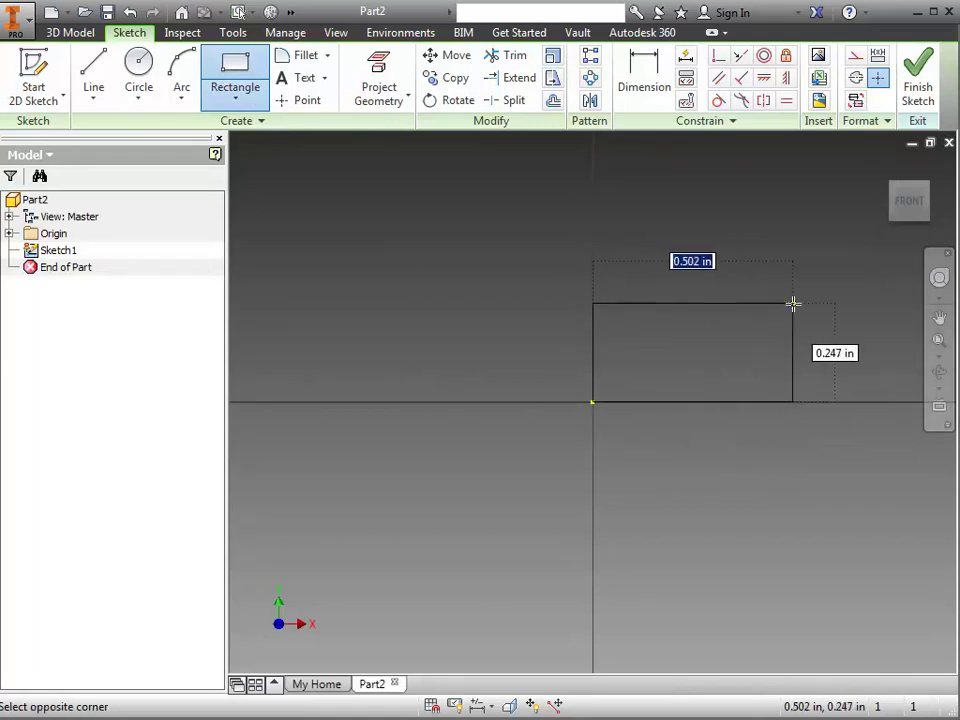
pyautogui.write('2')
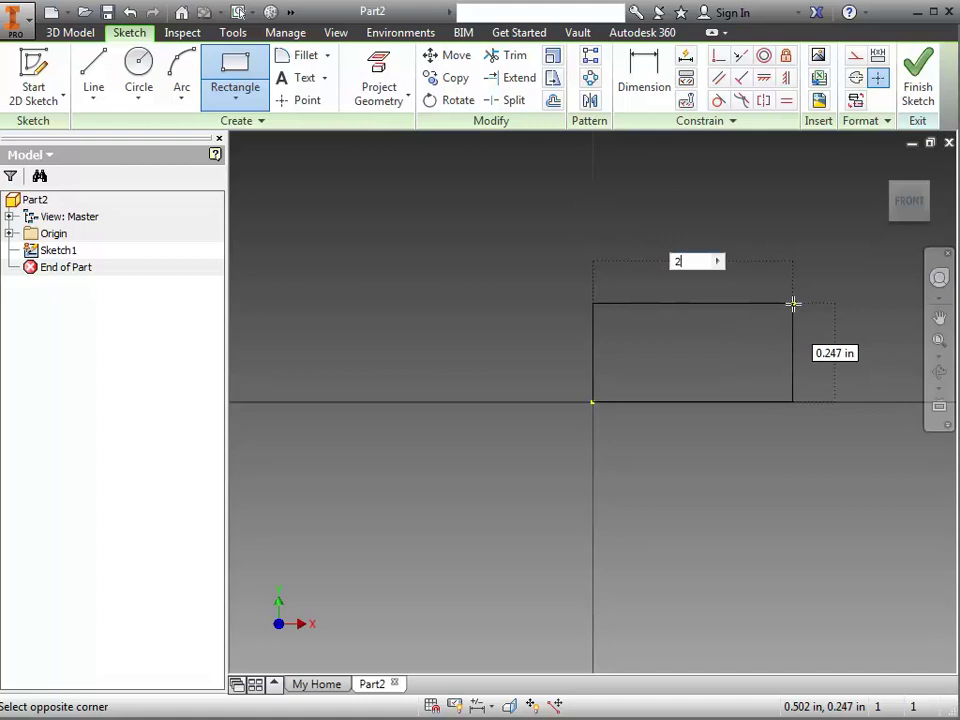
pyautogui.press('Tab')
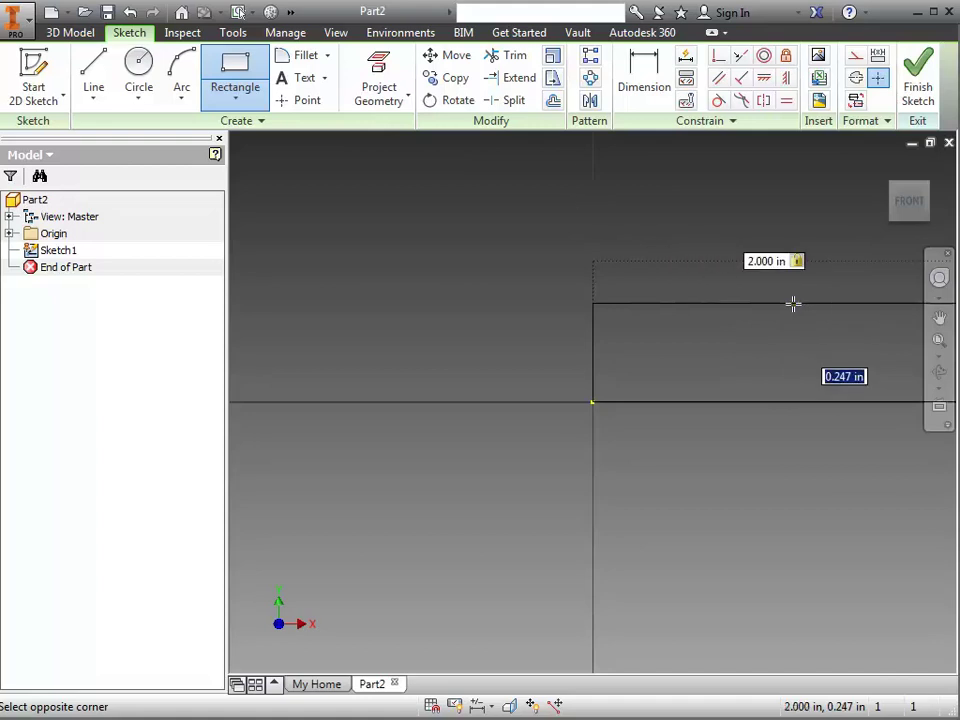
pyautogui.write('.')
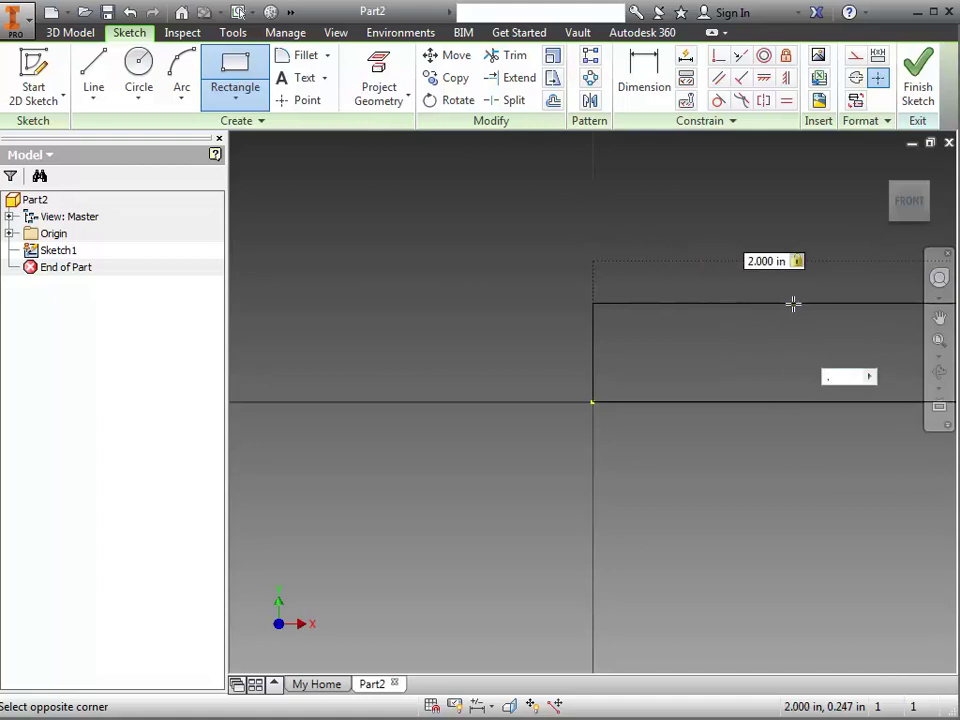
pyautogui.write('5')
pyautogui.press('Return')
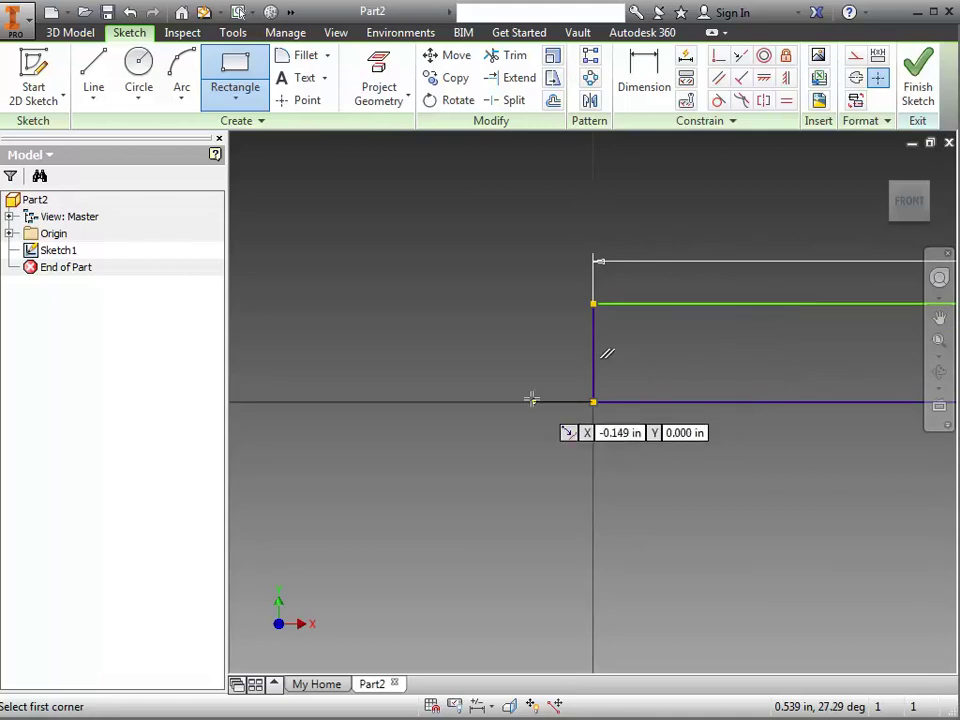
pyautogui.scroll(-2, 548, 402)
pyautogui.scroll(2, 718, 381)
pyautogui.scroll(-1, 640, 400)
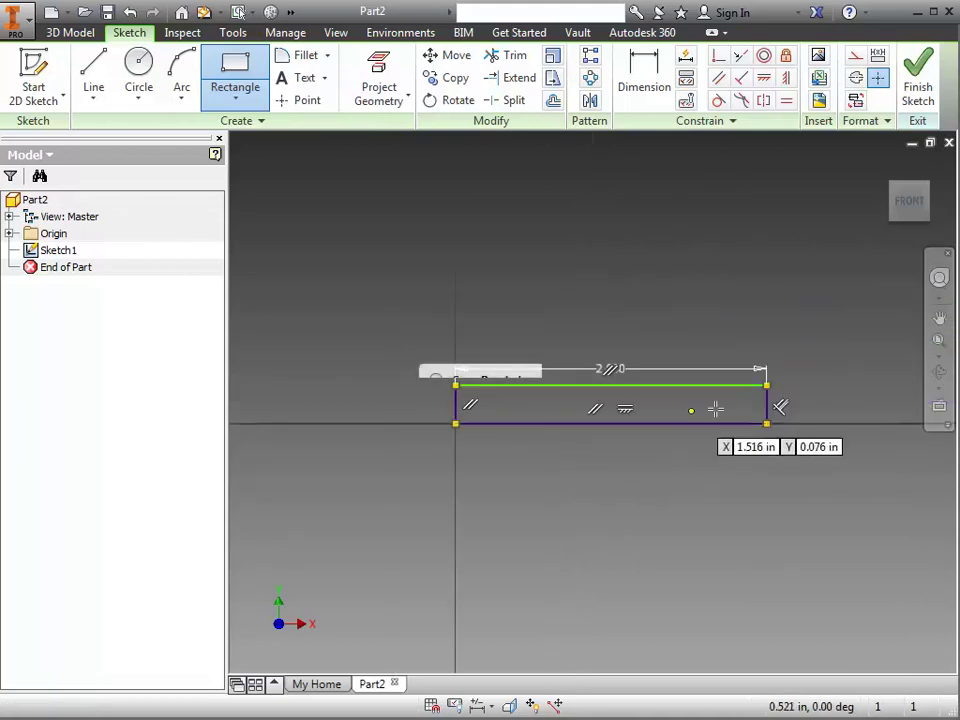
pyautogui.scroll(2, 729, 404)
# Add a .500 in height dimension between the rectangle's top and bottom edges
pyautogui.click(643, 84)
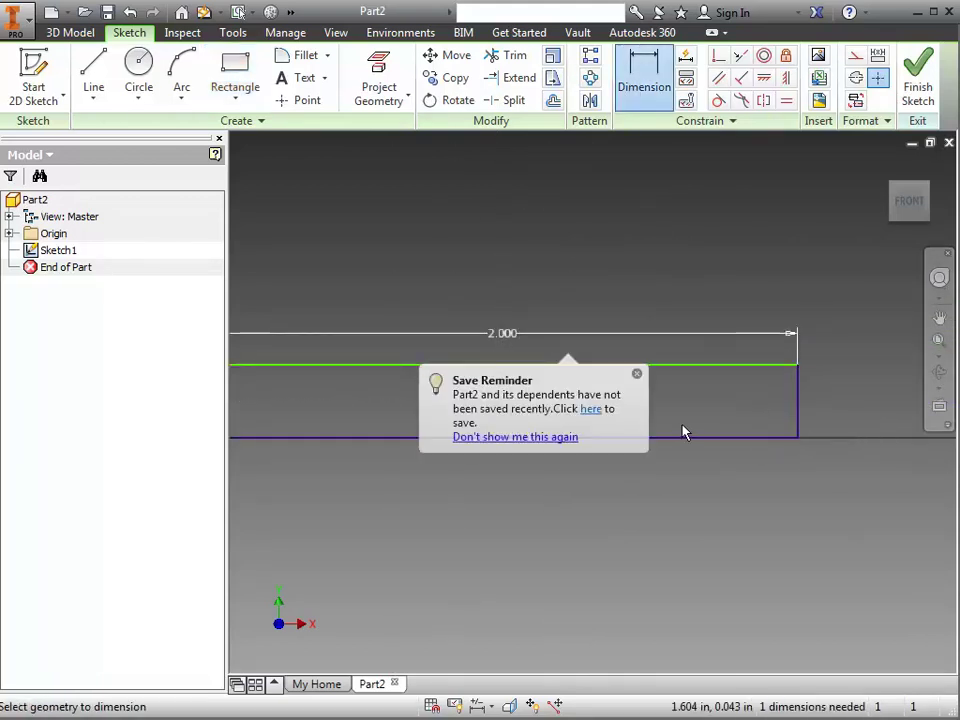
pyautogui.click(700, 378)
pyautogui.click(706, 440)
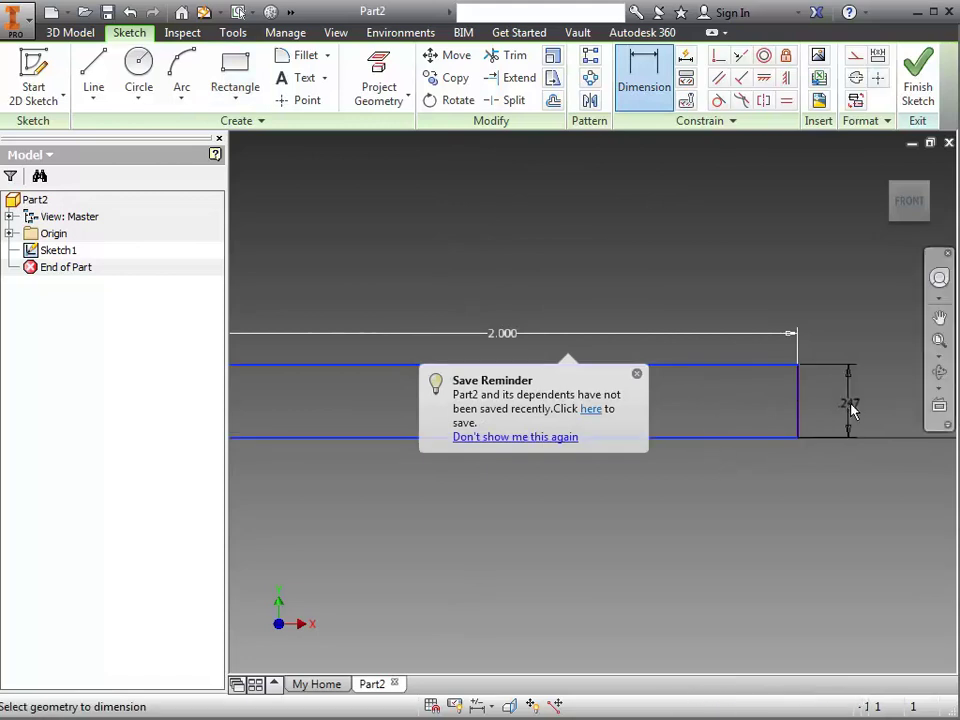
pyautogui.click(838, 401)
pyautogui.write('.5')
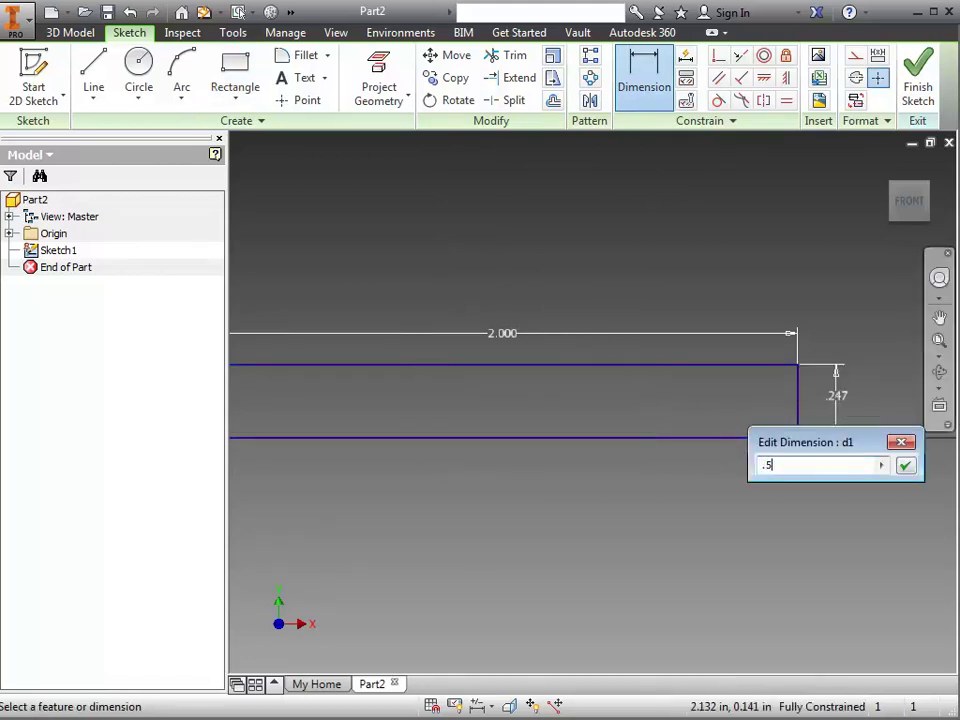
pyautogui.press('Return')
pyautogui.scroll(-4, 690, 445)
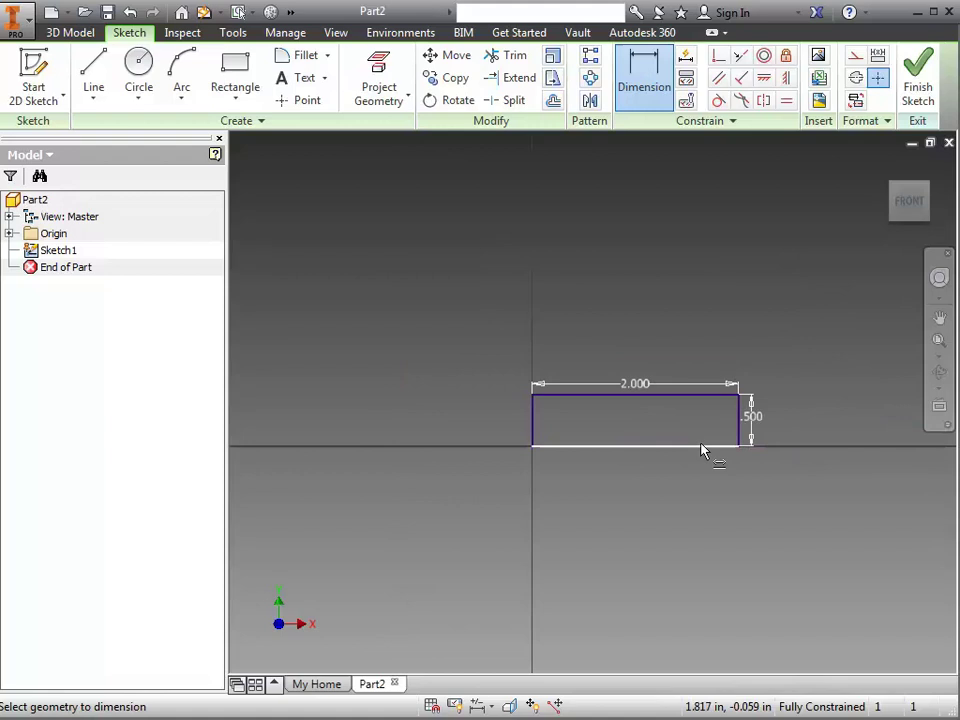
pyautogui.scroll(2, 703, 449)
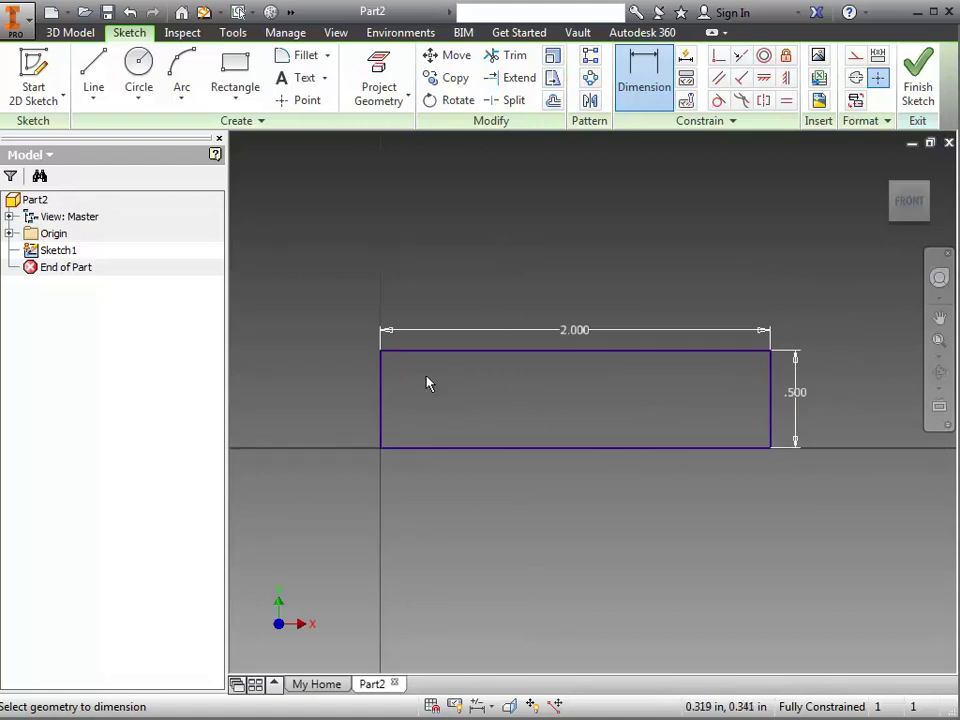
# Round all four rectangle corners with .100 fillets and finish the sketch
pyautogui.click(290, 58)
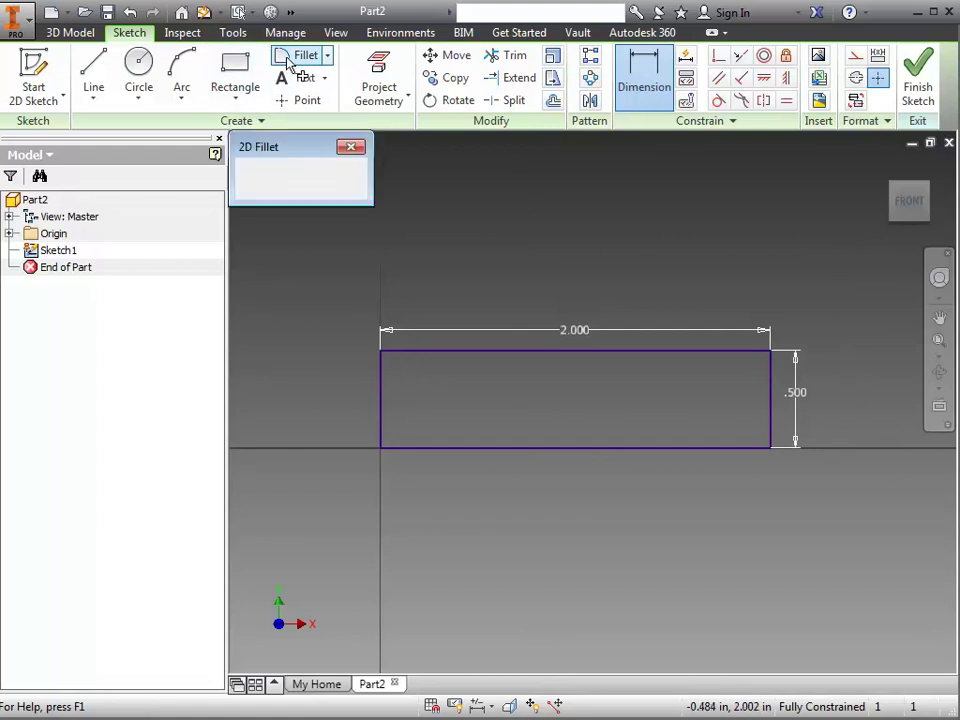
pyautogui.write('.1')
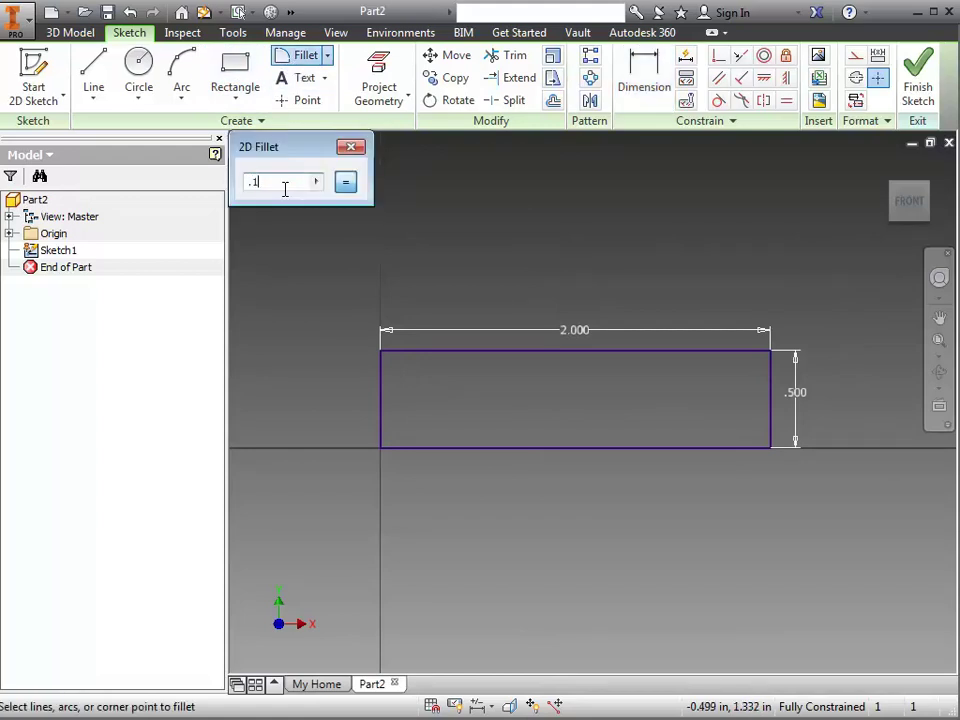
pyautogui.click(395, 357)
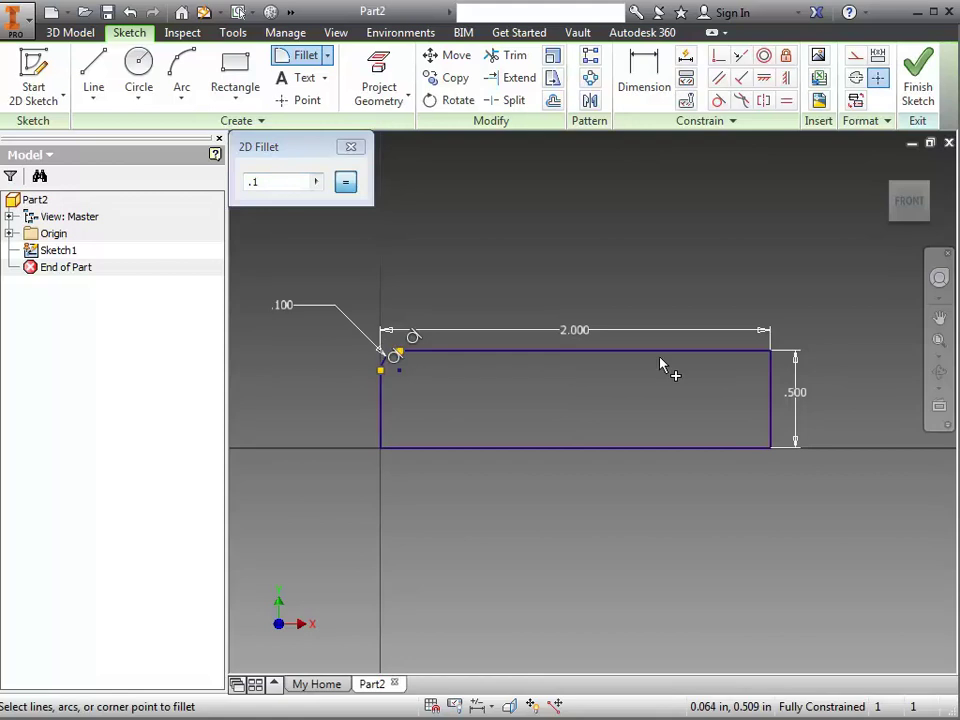
pyautogui.click(772, 377)
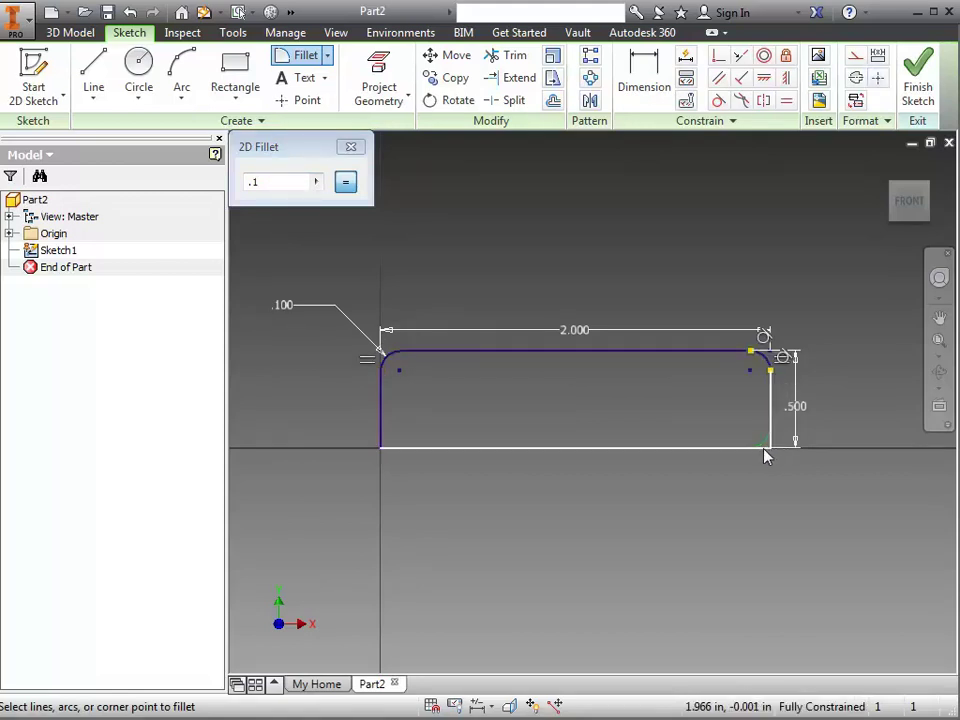
pyautogui.click(768, 446)
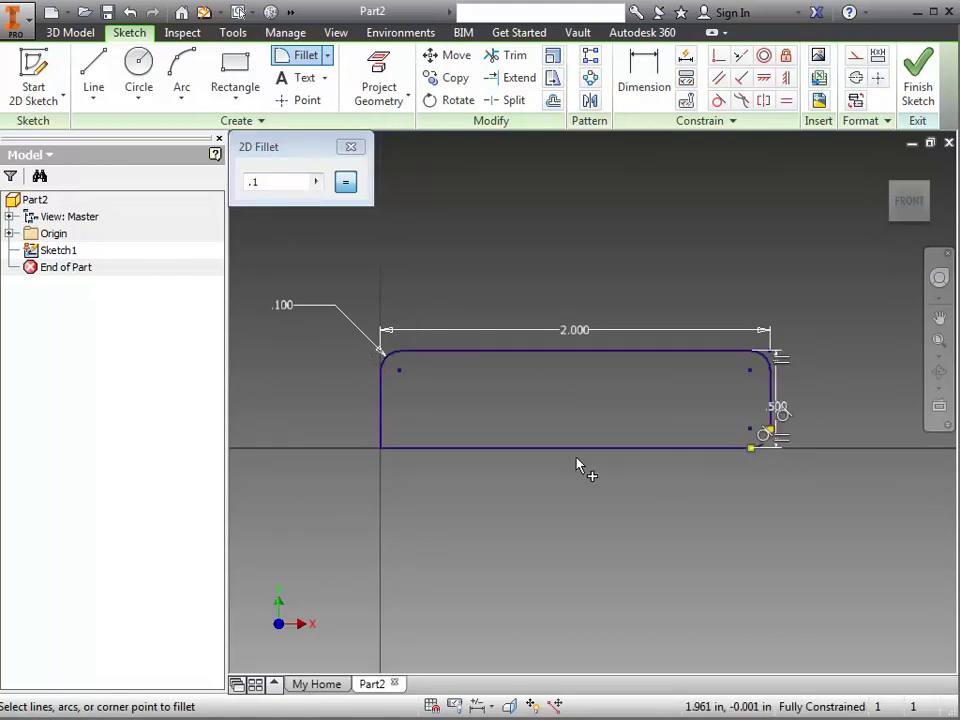
pyautogui.click(381, 445)
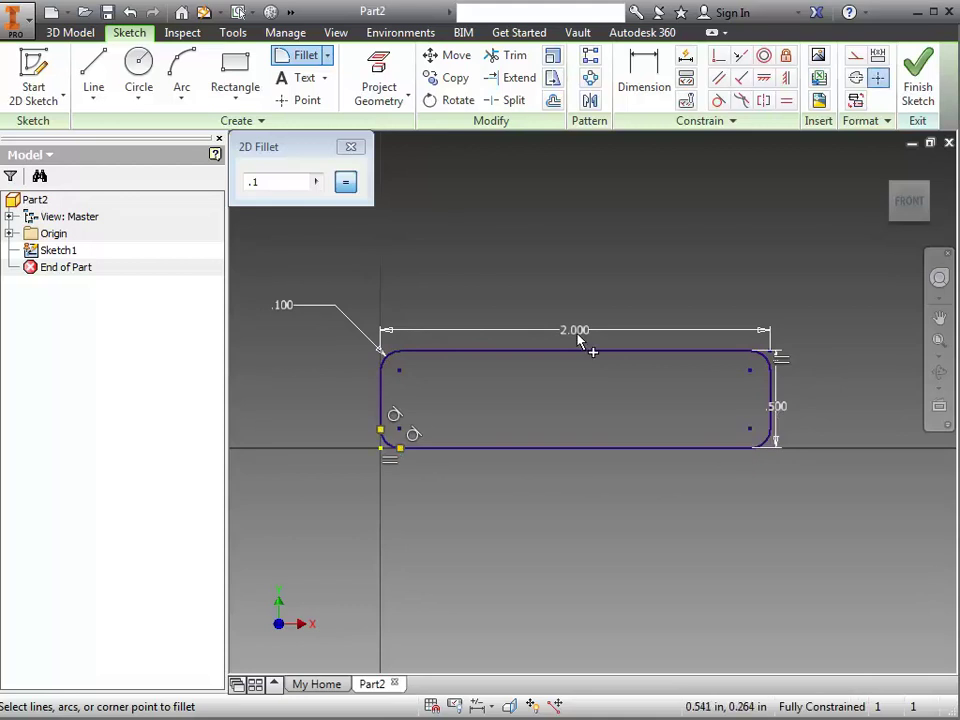
pyautogui.click(351, 147)
pyautogui.click(915, 84)
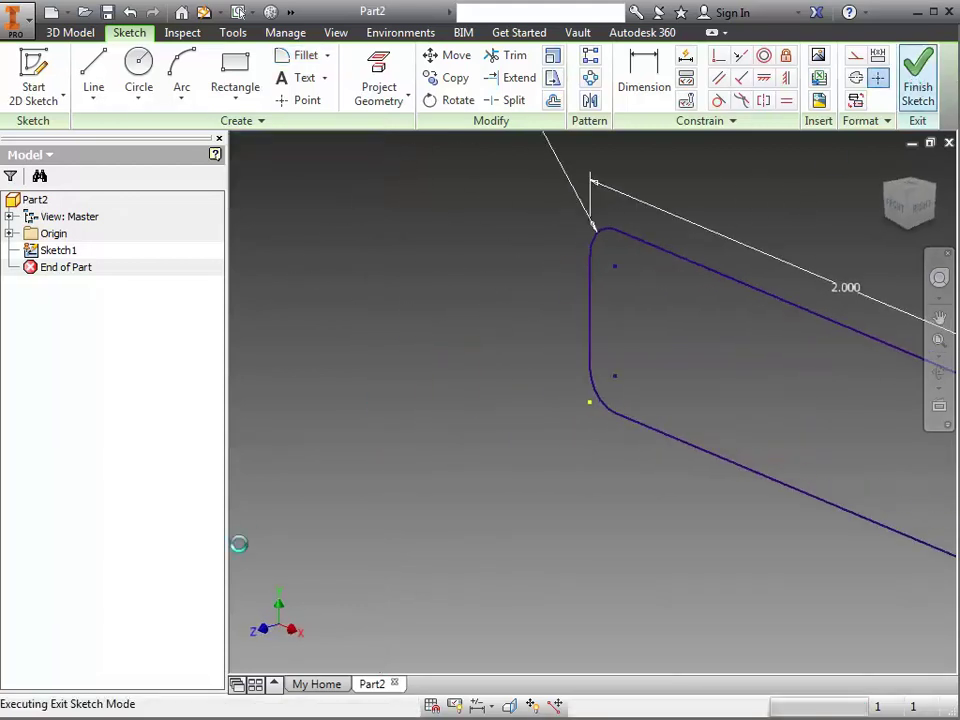
# Extrude the rounded profile .4 in into a solid block
pyautogui.click(92, 75)
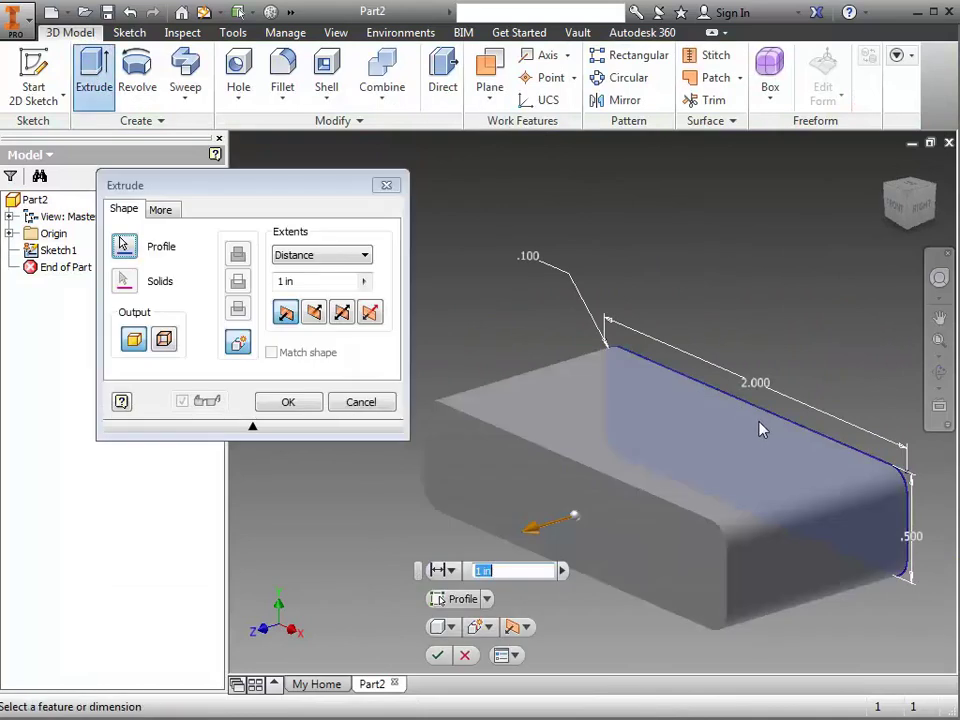
pyautogui.click(307, 282)
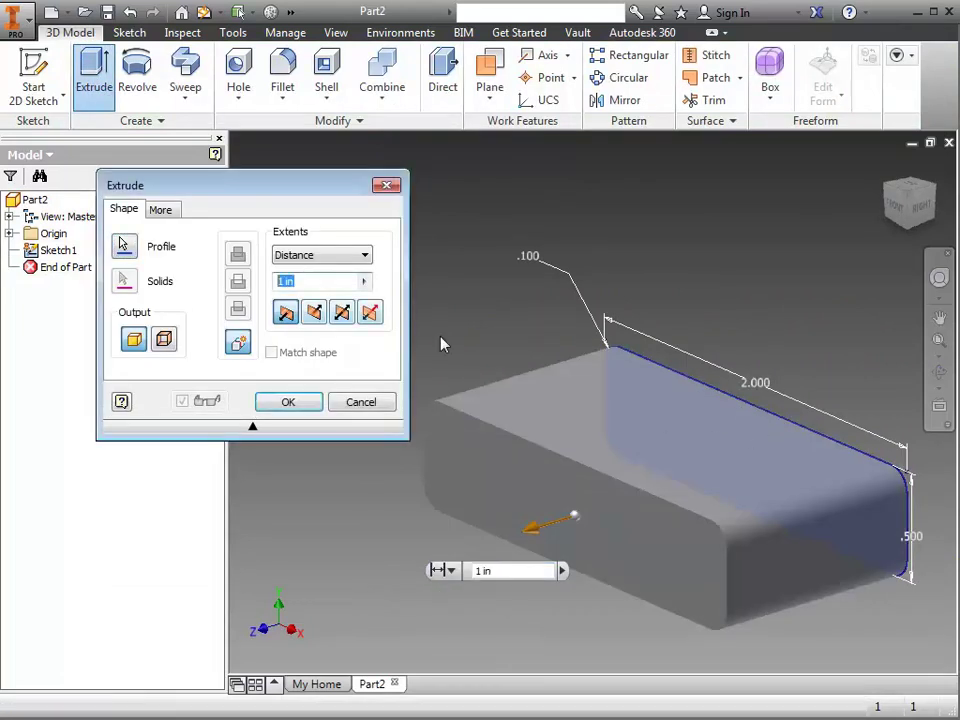
pyautogui.press('BackSpace')
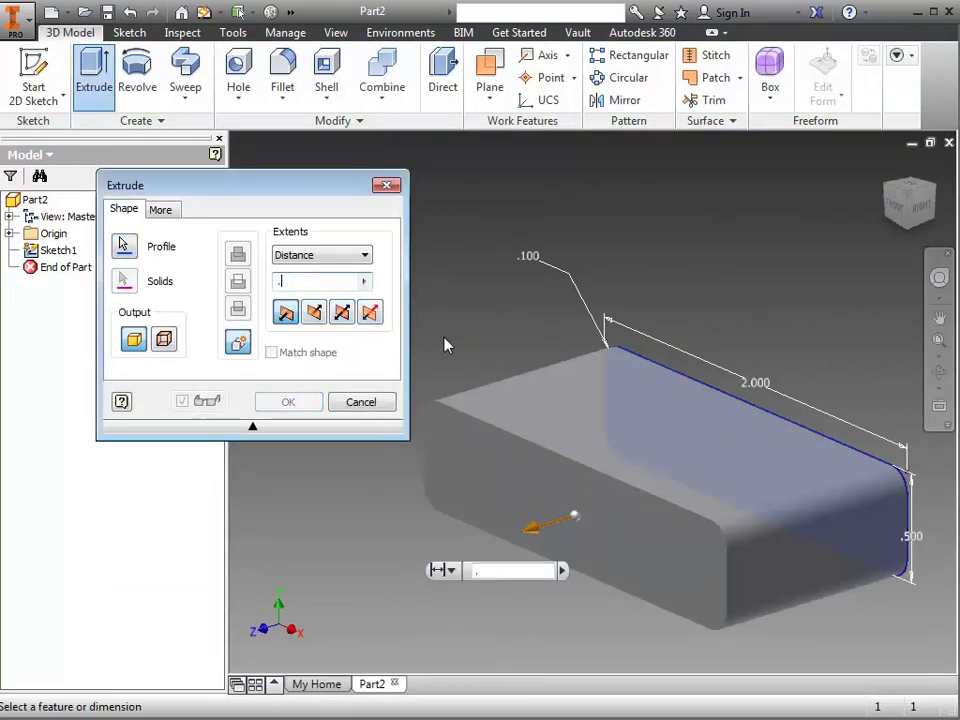
pyautogui.write('.5')
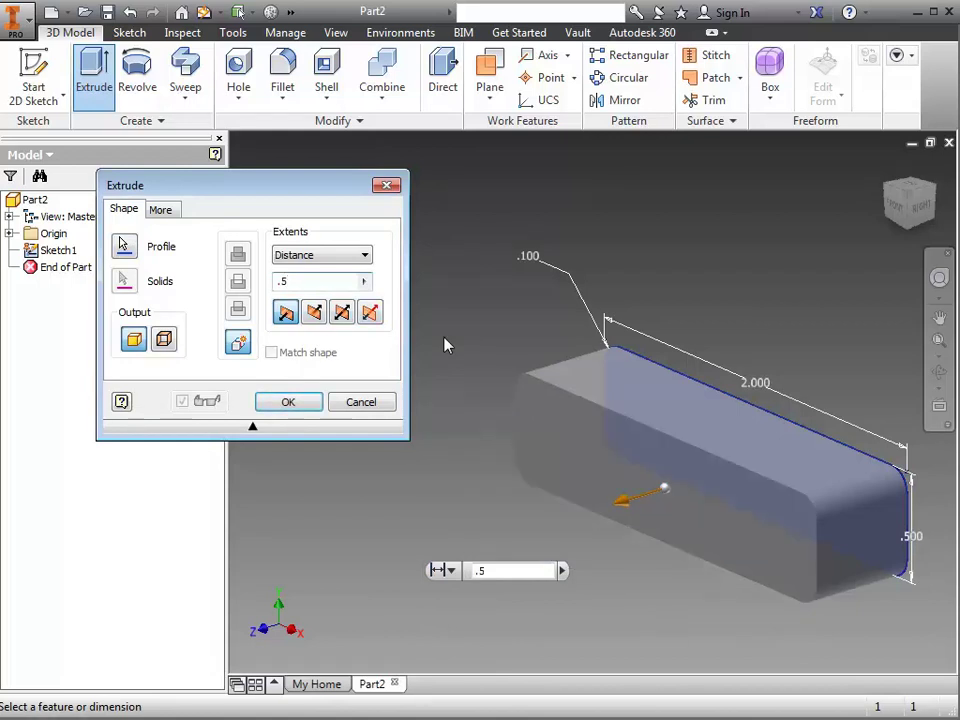
pyautogui.press('BackSpace')
pyautogui.press('BackSpace')
pyautogui.write('.4')
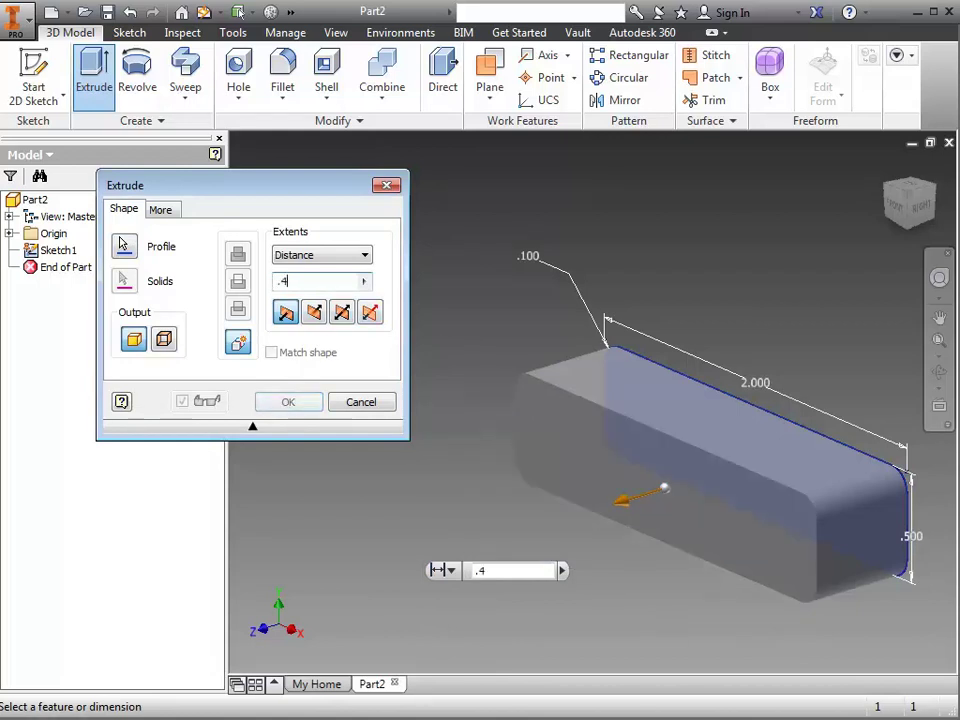
pyautogui.press('Return')
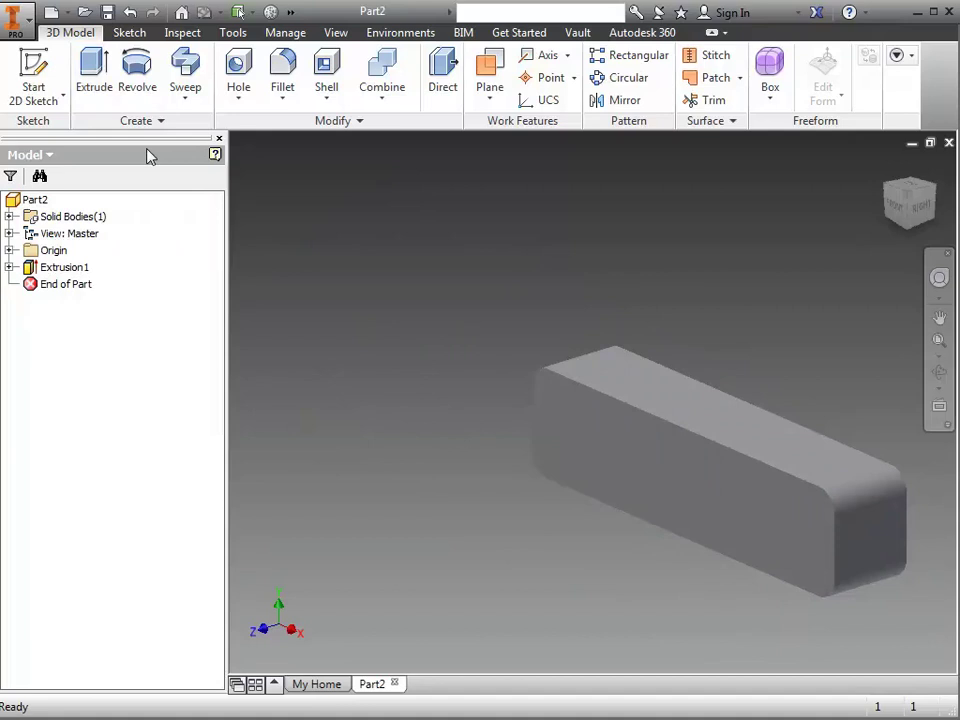
# Start a sketch on the block's front face and project the face outline into it
pyautogui.click(40, 65)
pyautogui.click(729, 502)
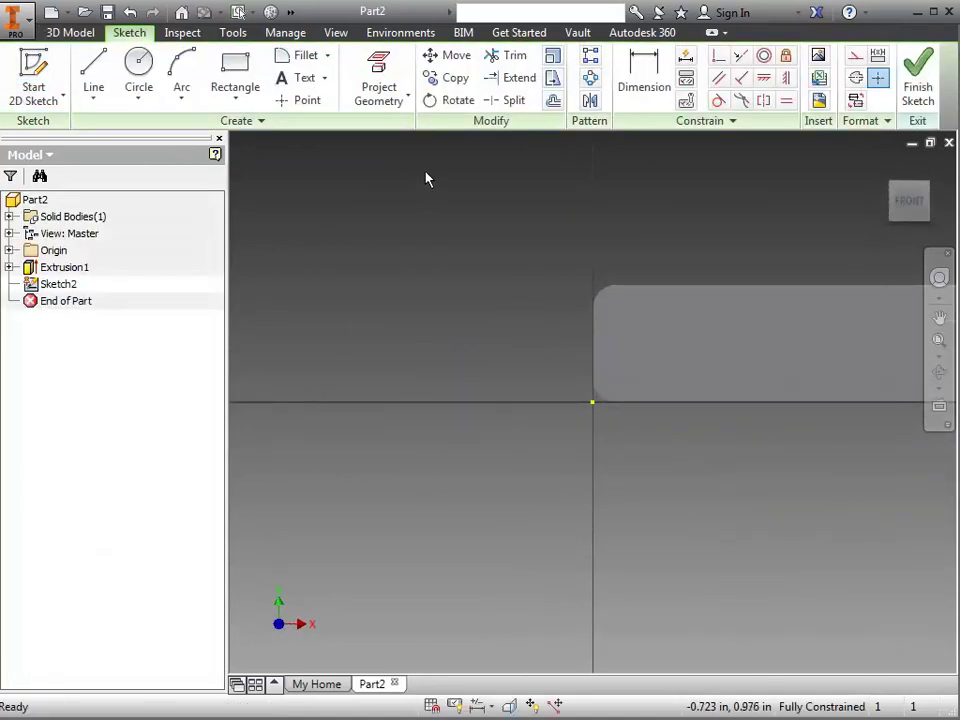
pyautogui.click(382, 72)
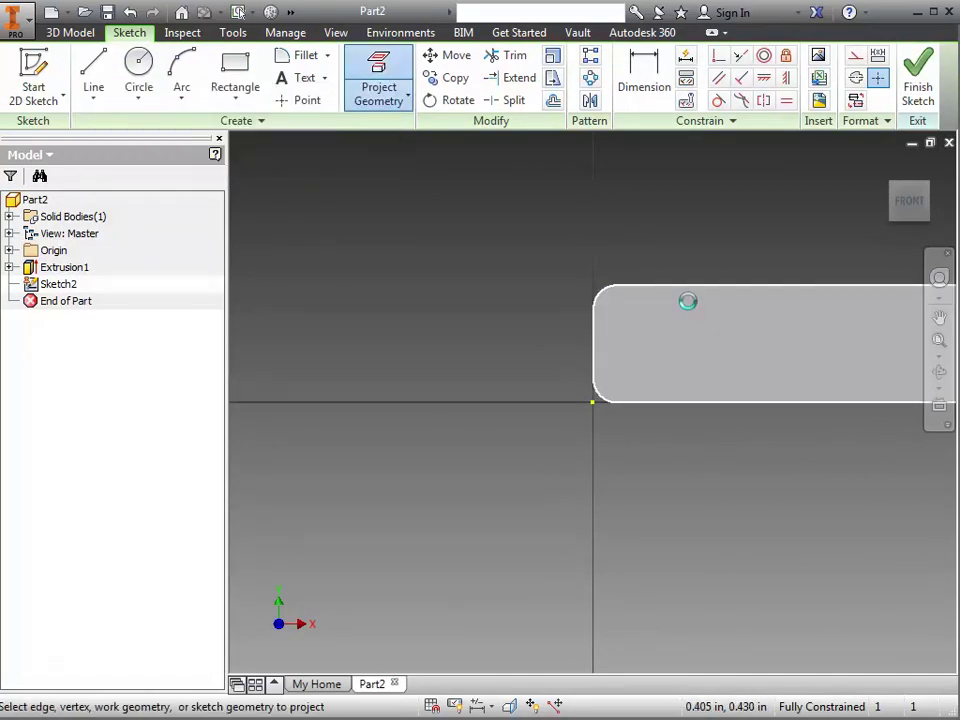
pyautogui.click(688, 301)
pyautogui.scroll(-2, 332, 450)
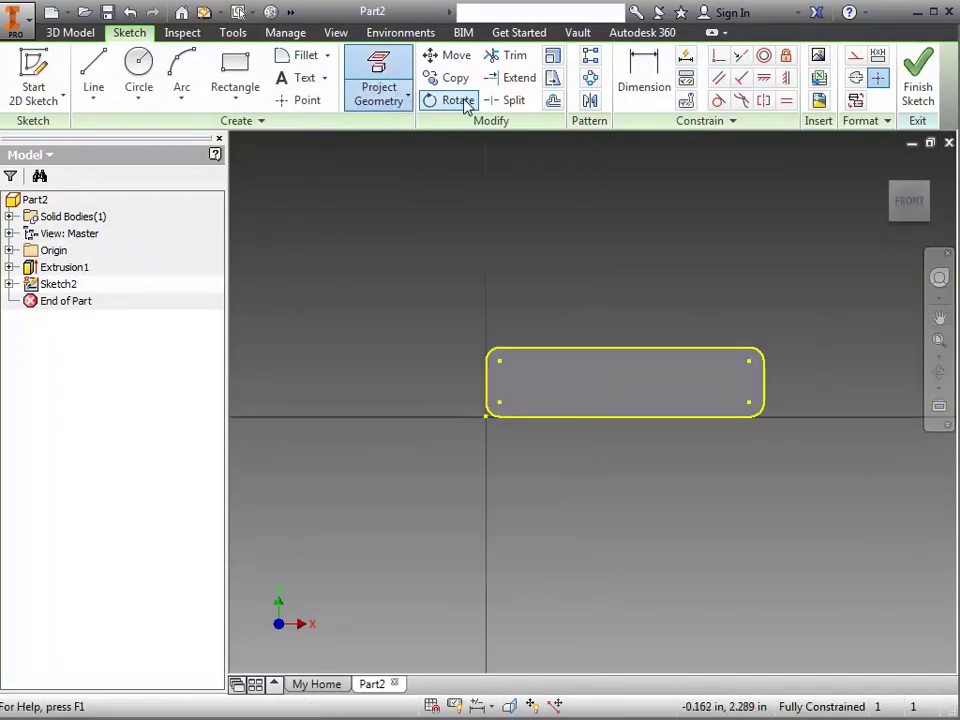
# Offset the projected outline by .050 in and finish the sketch
pyautogui.click(553, 101)
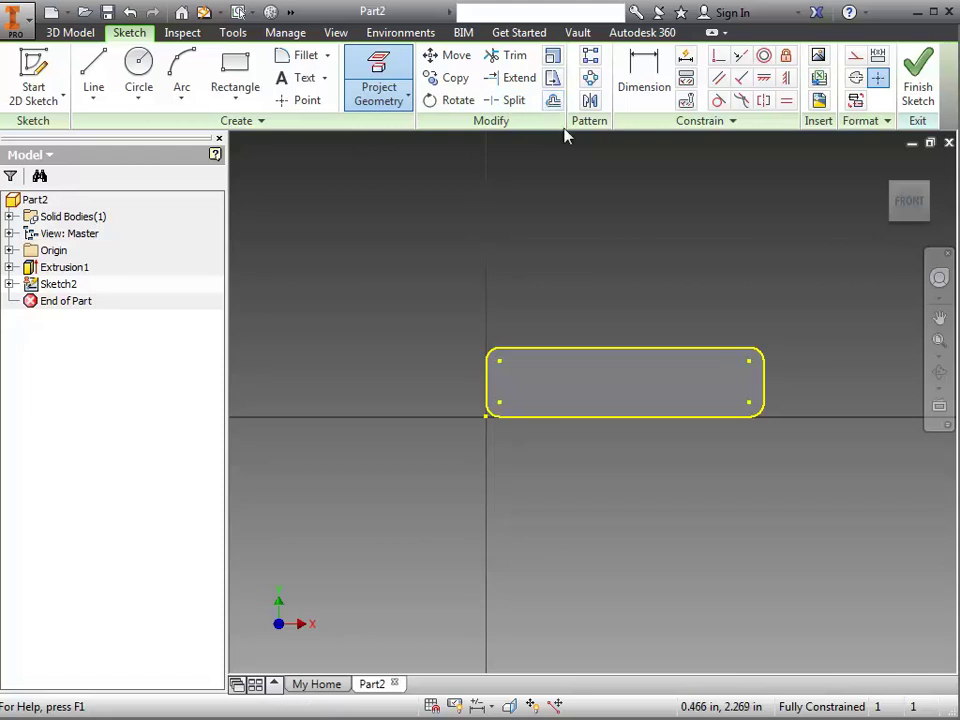
pyautogui.click(625, 352)
pyautogui.scroll(2, 622, 362)
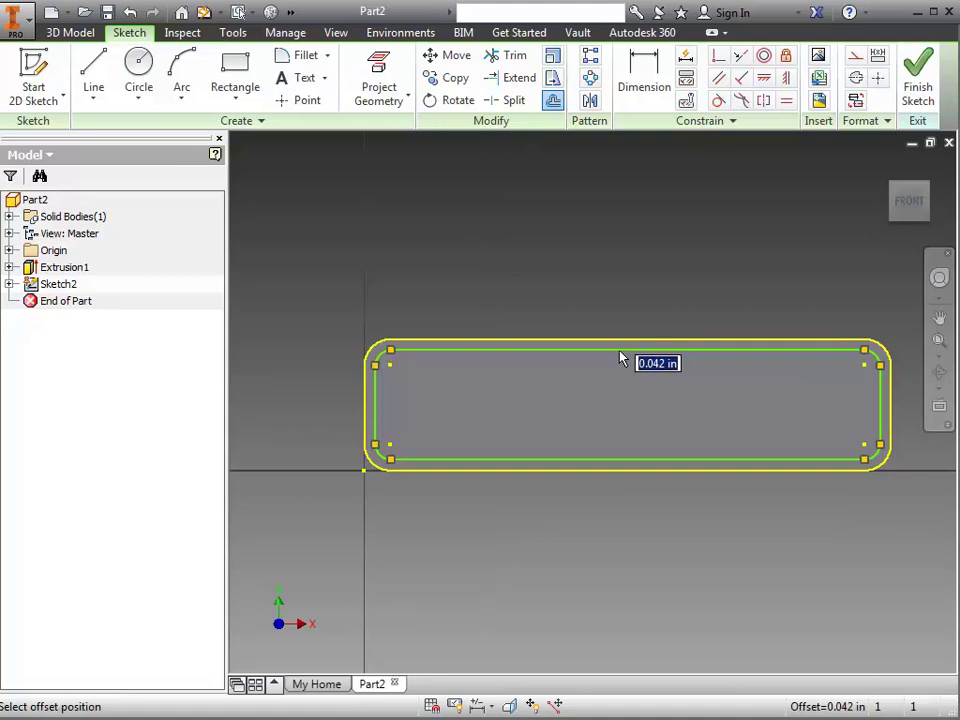
pyautogui.write('.05')
pyautogui.press('Return')
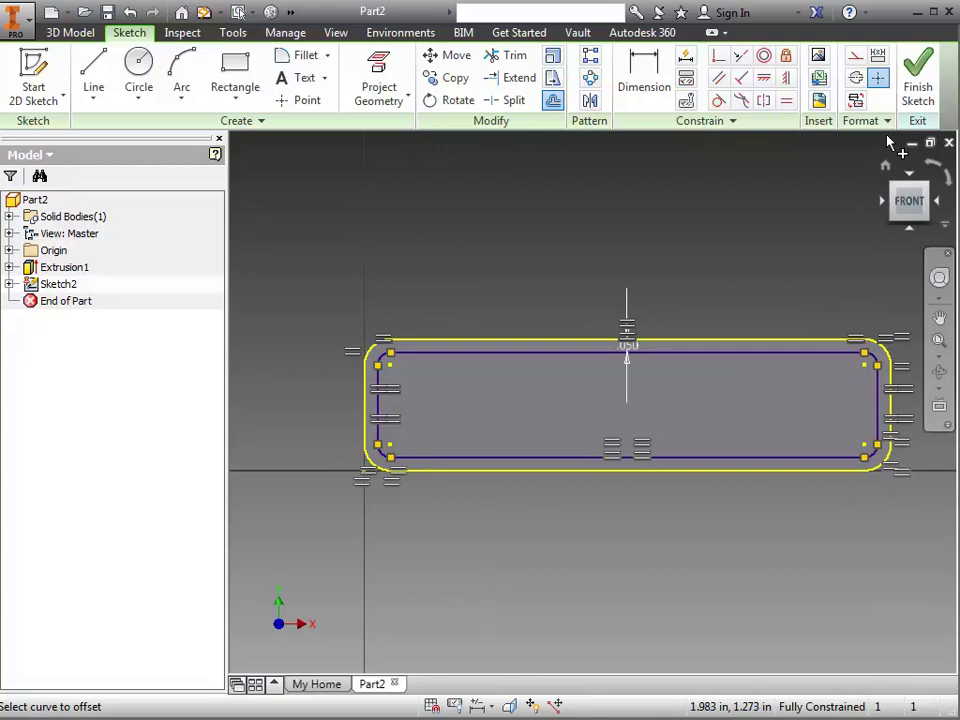
pyautogui.click(917, 100)
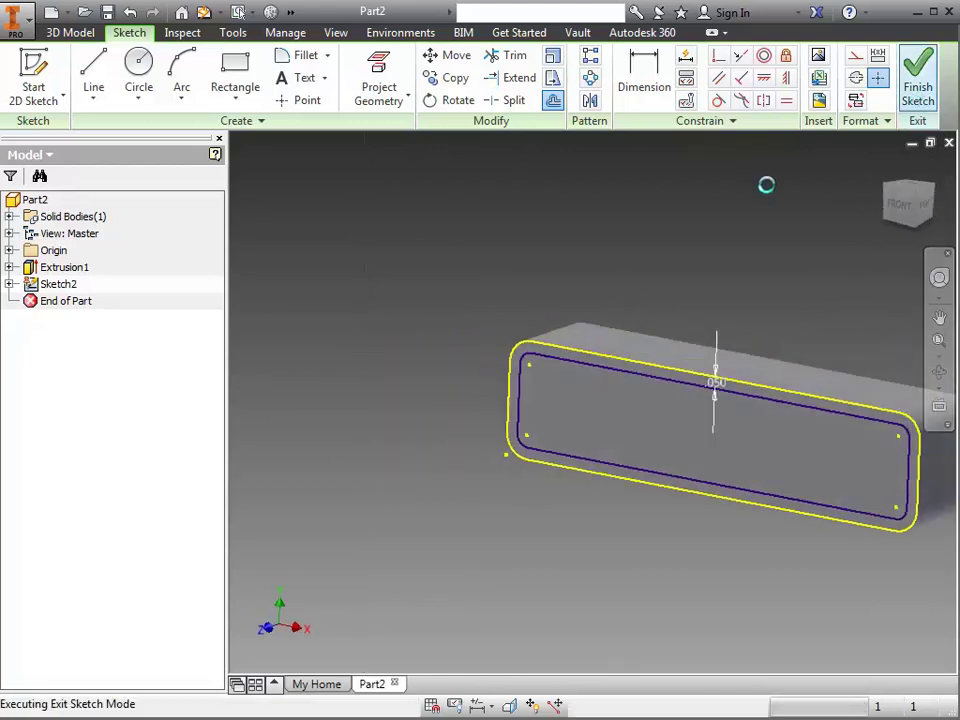
# Extrude the offset profile 0.4 in
pyautogui.click(94, 75)
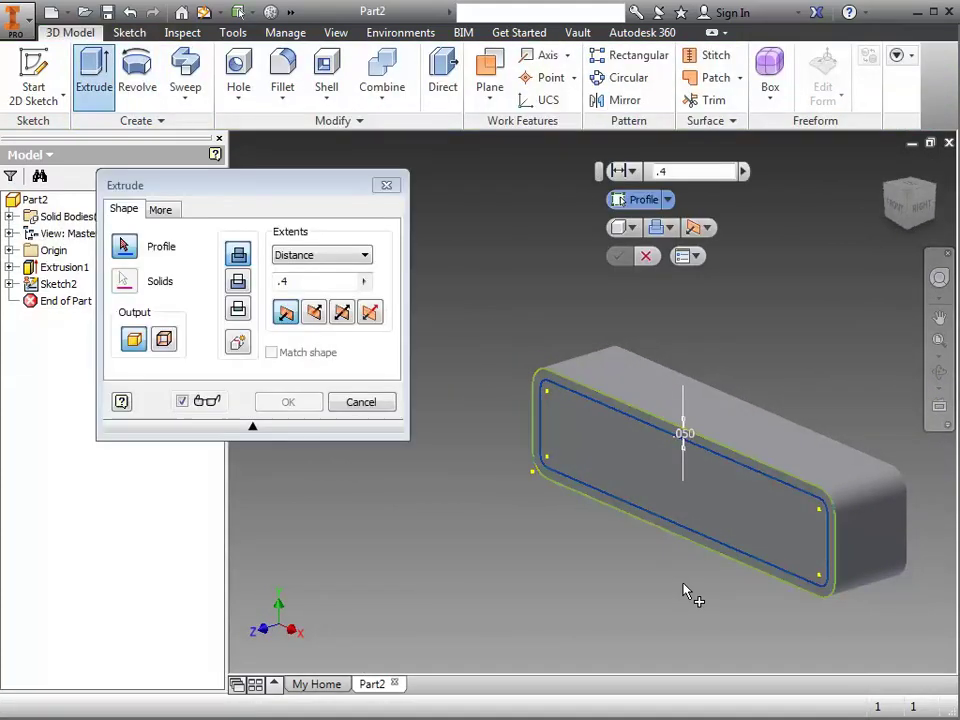
pyautogui.click(680, 462)
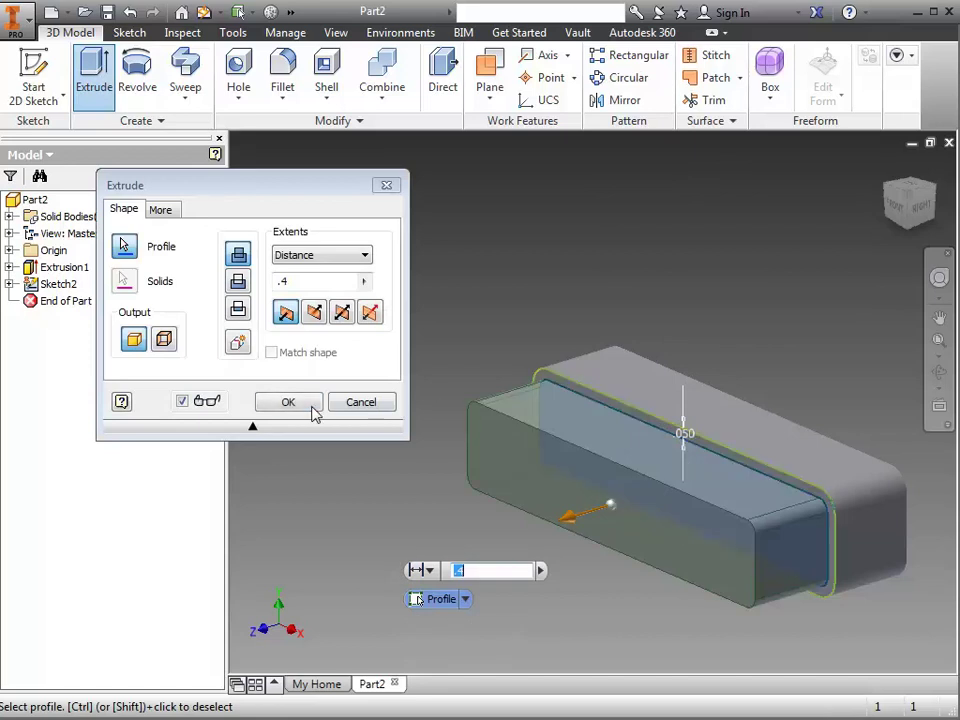
pyautogui.click(287, 402)
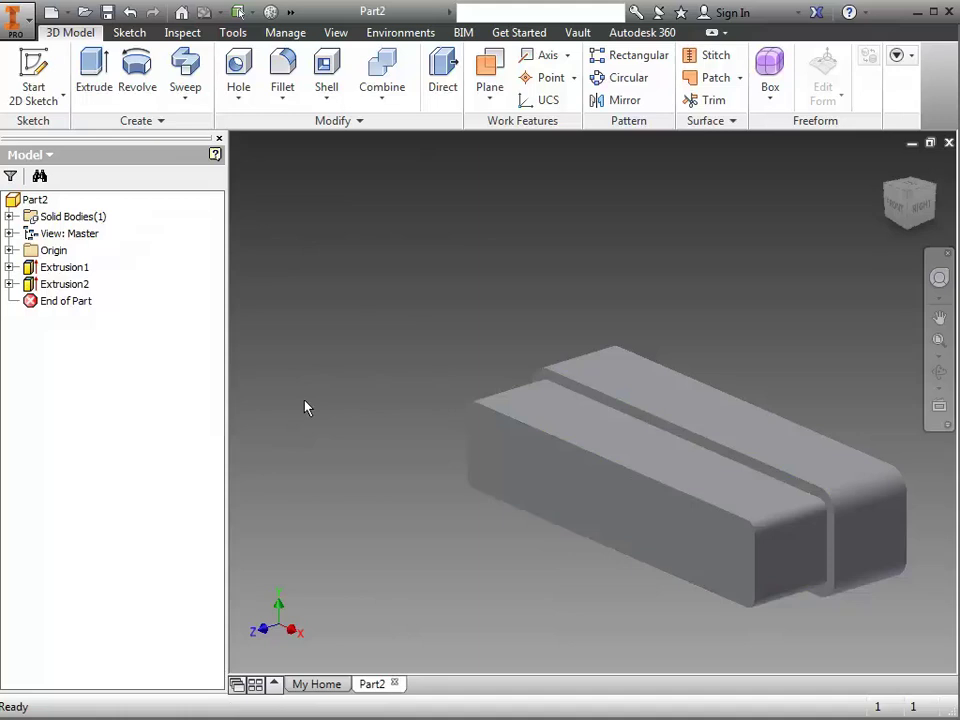
# Start a sketch on the front face and draw a rectangle straddling the top edge
pyautogui.click(33, 75)
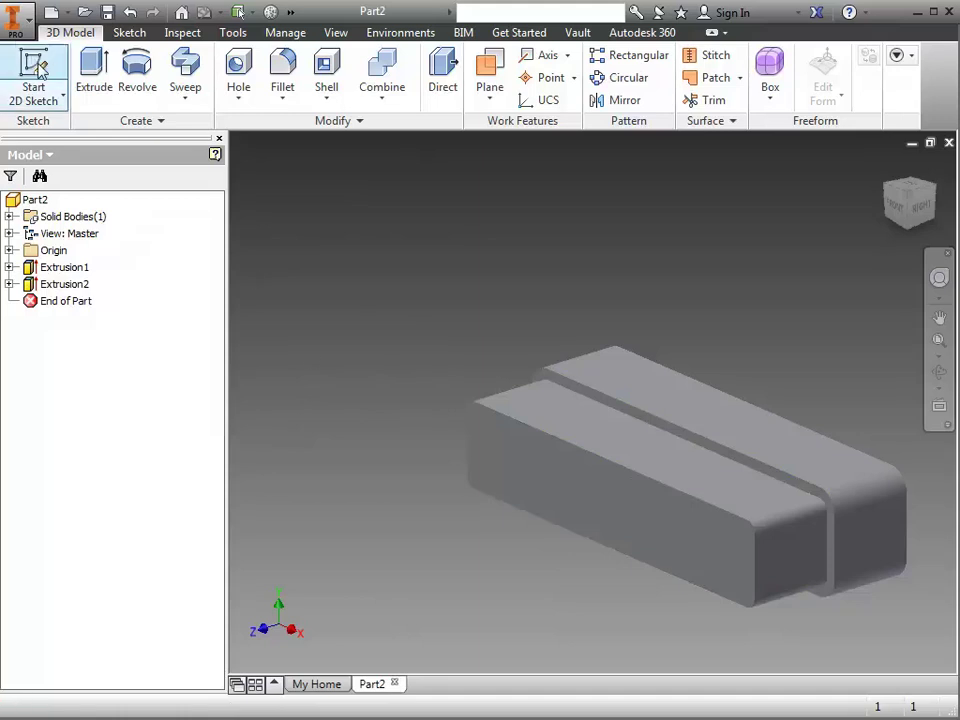
pyautogui.click(630, 505)
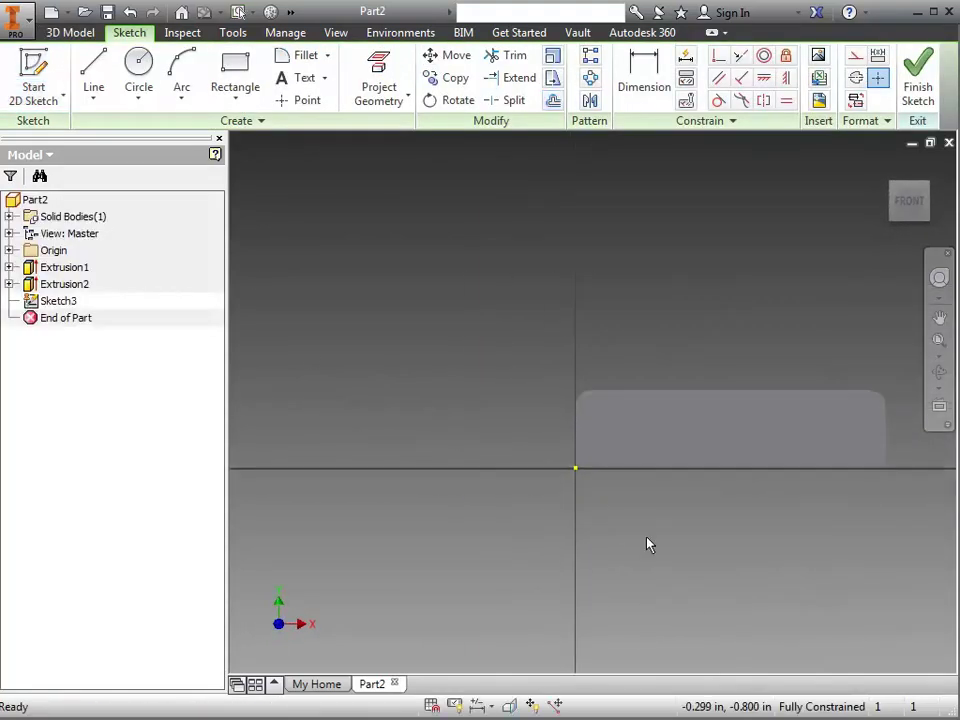
pyautogui.click(235, 75)
pyautogui.click(541, 287)
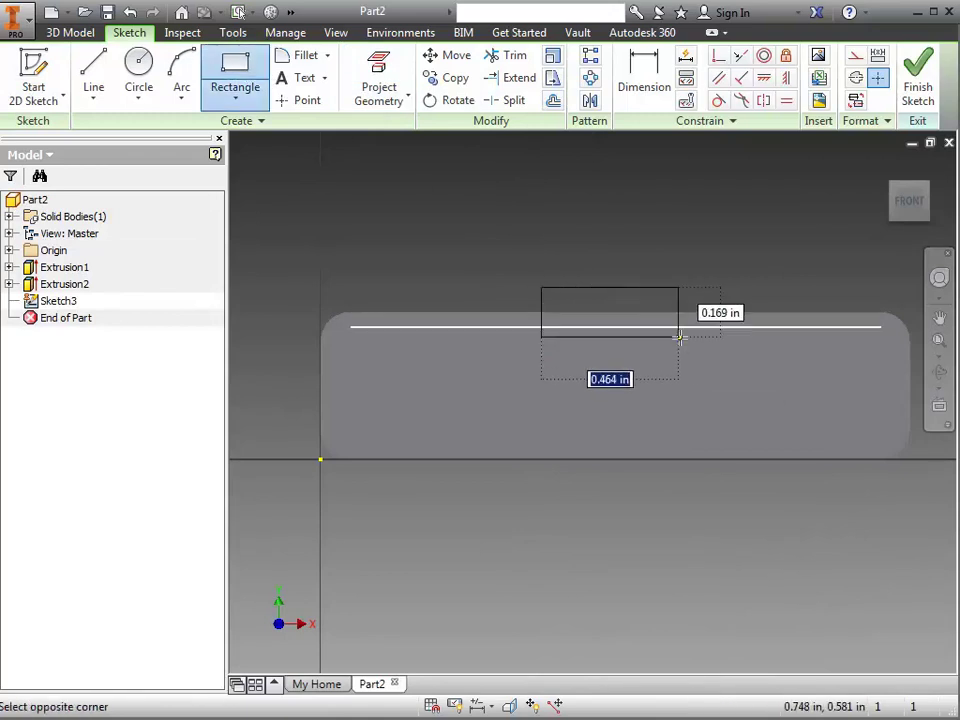
pyautogui.click(727, 347)
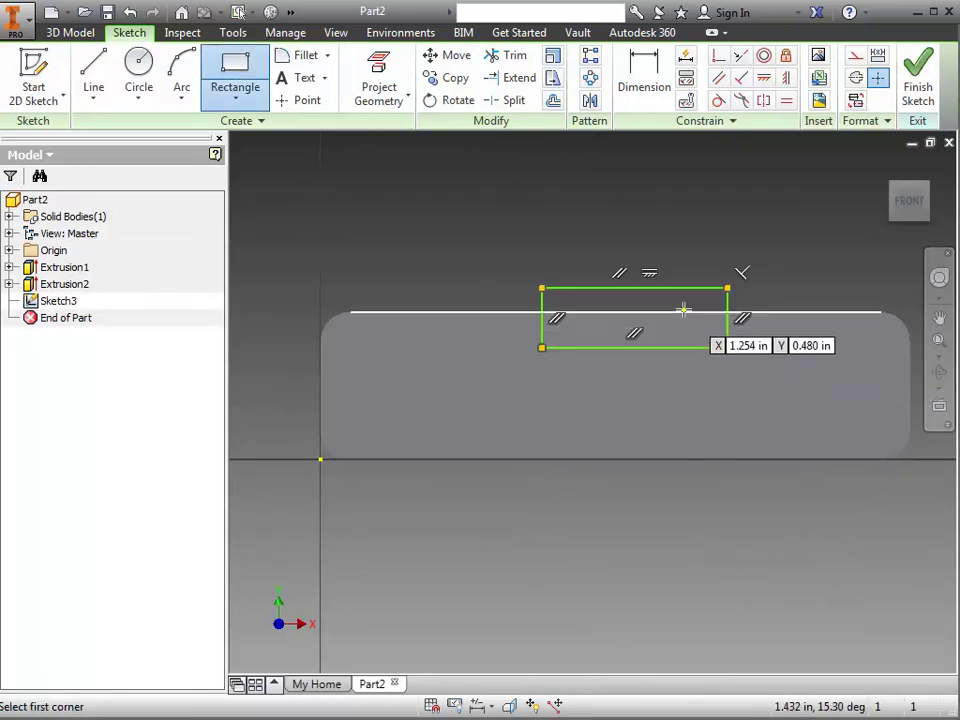
# Dimension the rectangle's bottom edge .125 below the body's top edge
pyautogui.click(643, 78)
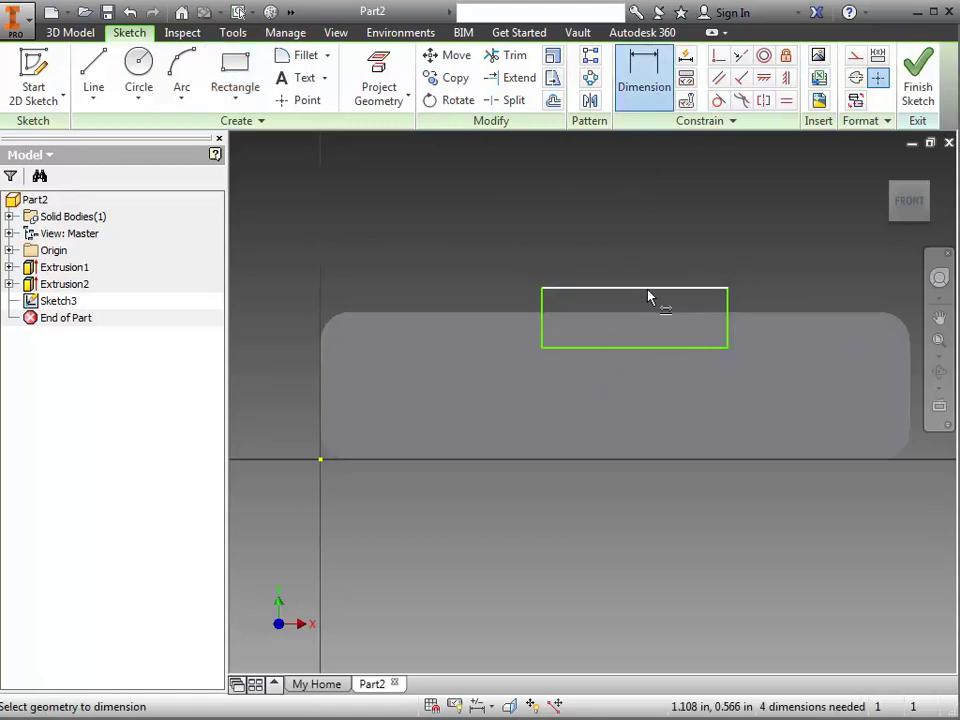
pyautogui.click(648, 290)
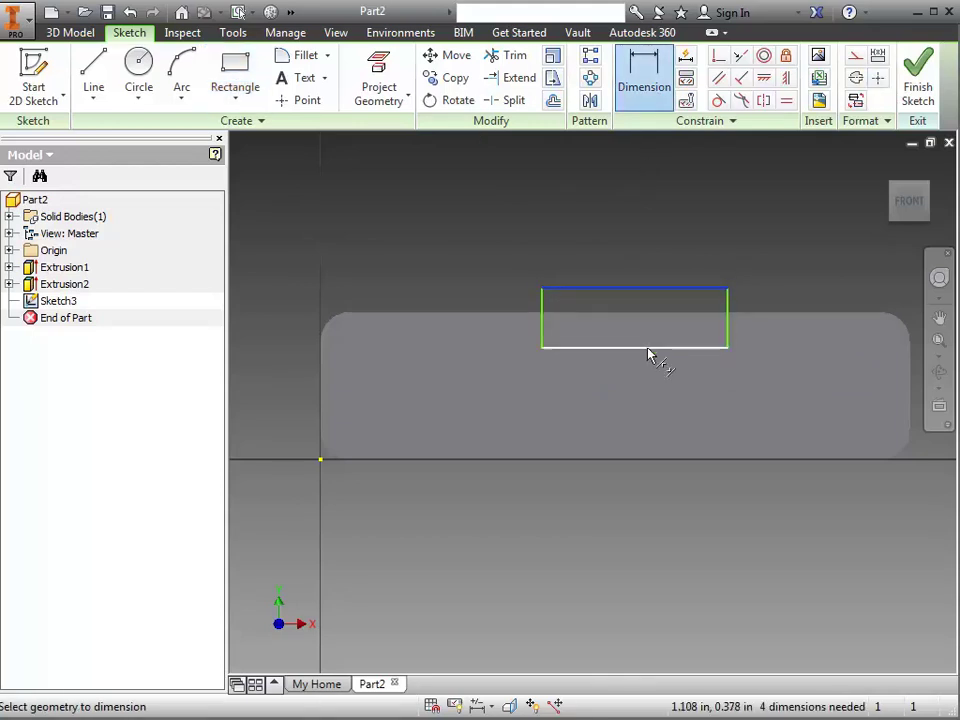
pyautogui.click(666, 348)
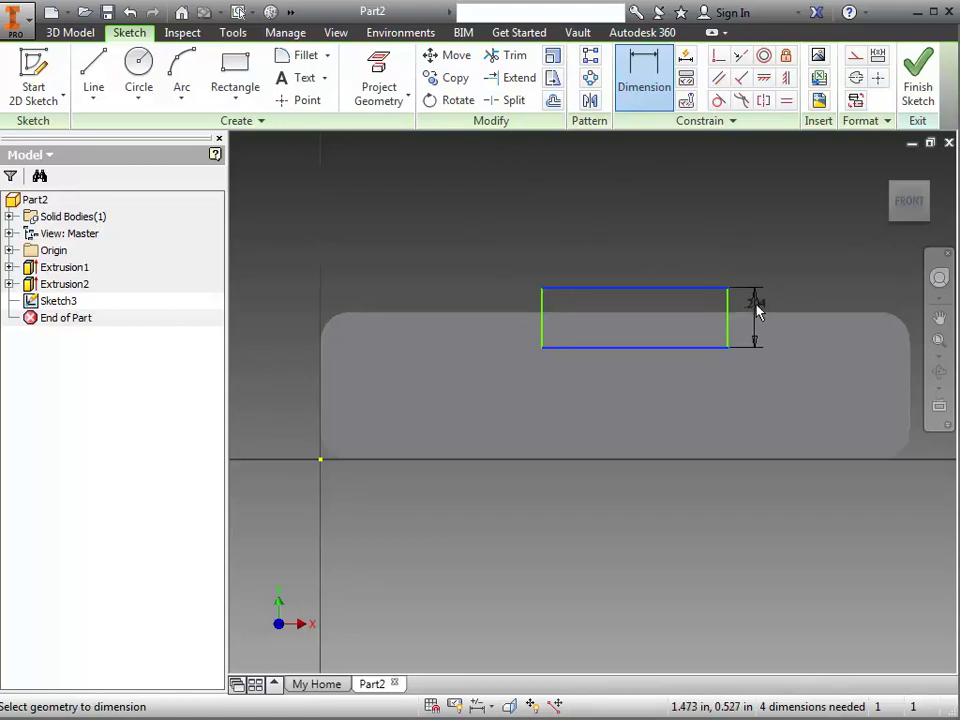
pyautogui.click(644, 75)
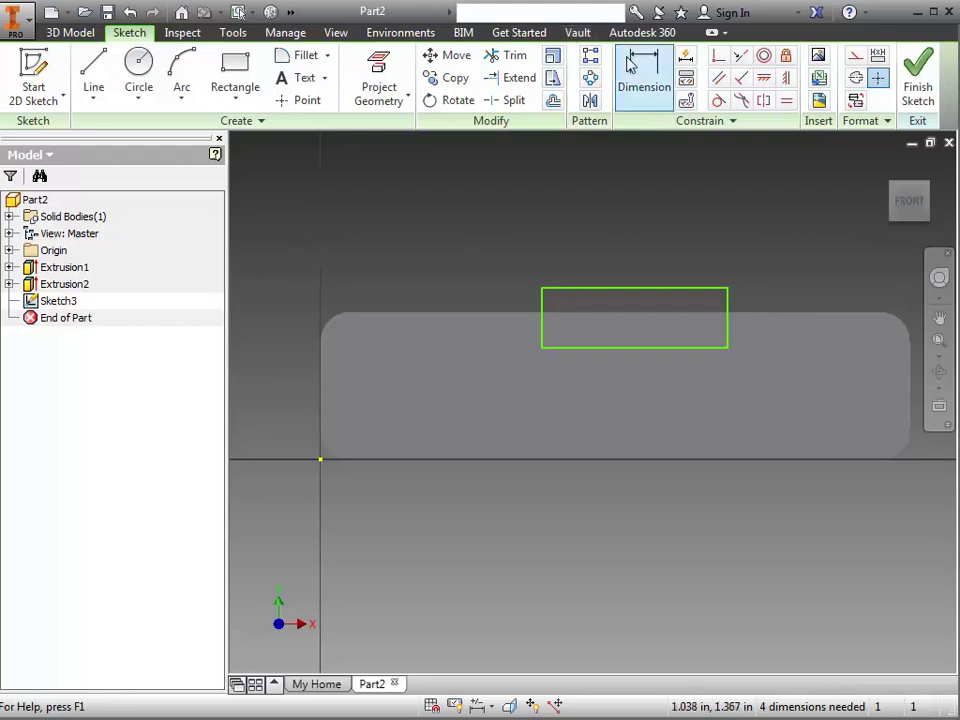
pyautogui.click(678, 316)
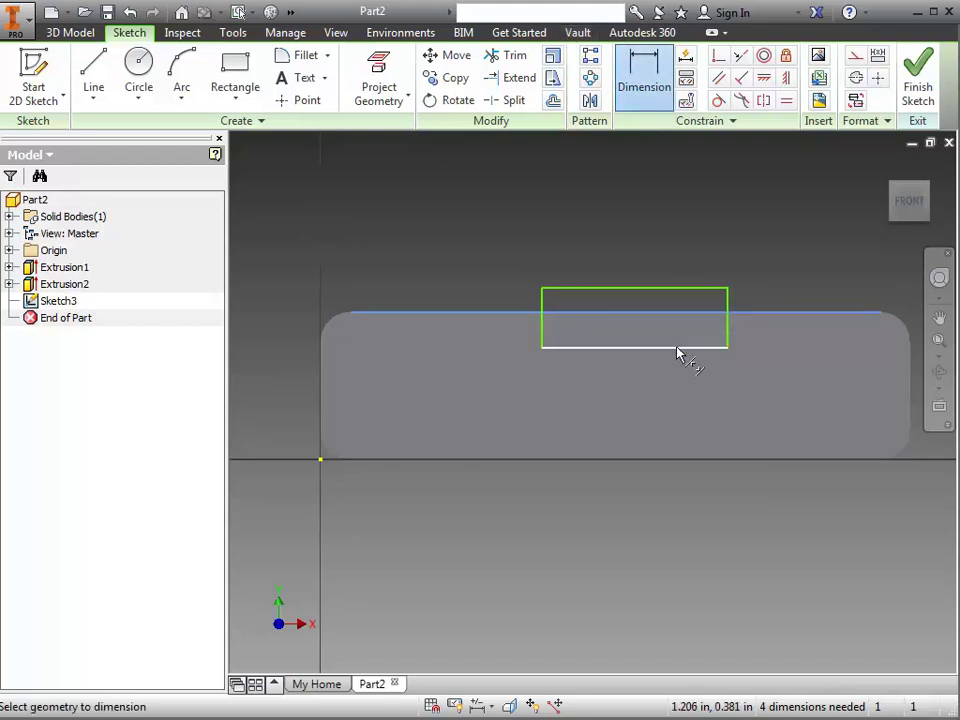
pyautogui.click(679, 347)
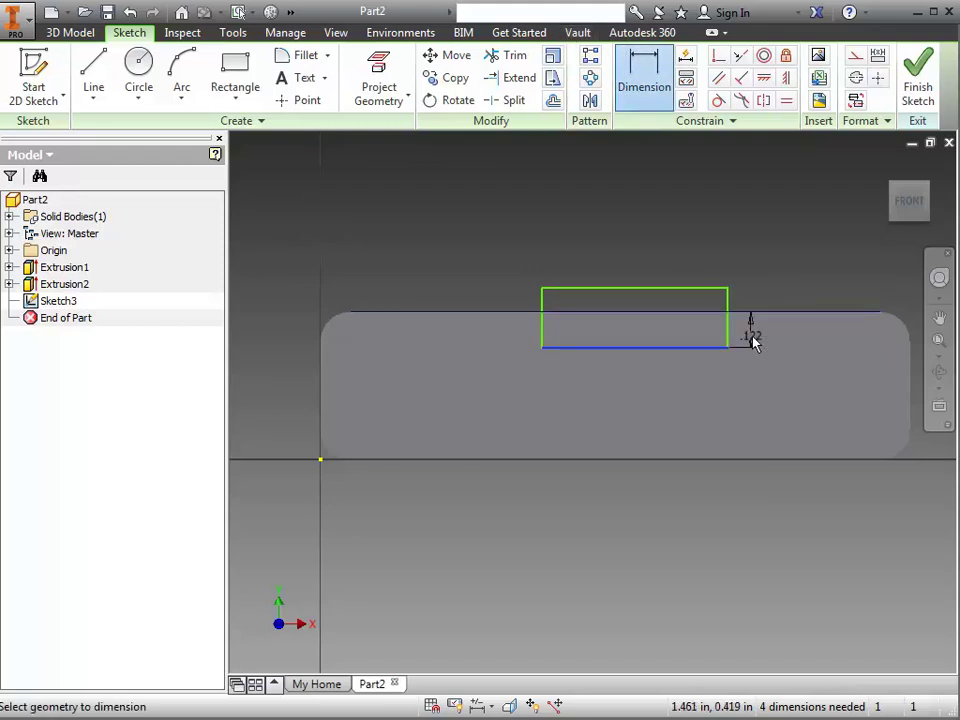
pyautogui.click(755, 335)
pyautogui.write('.125')
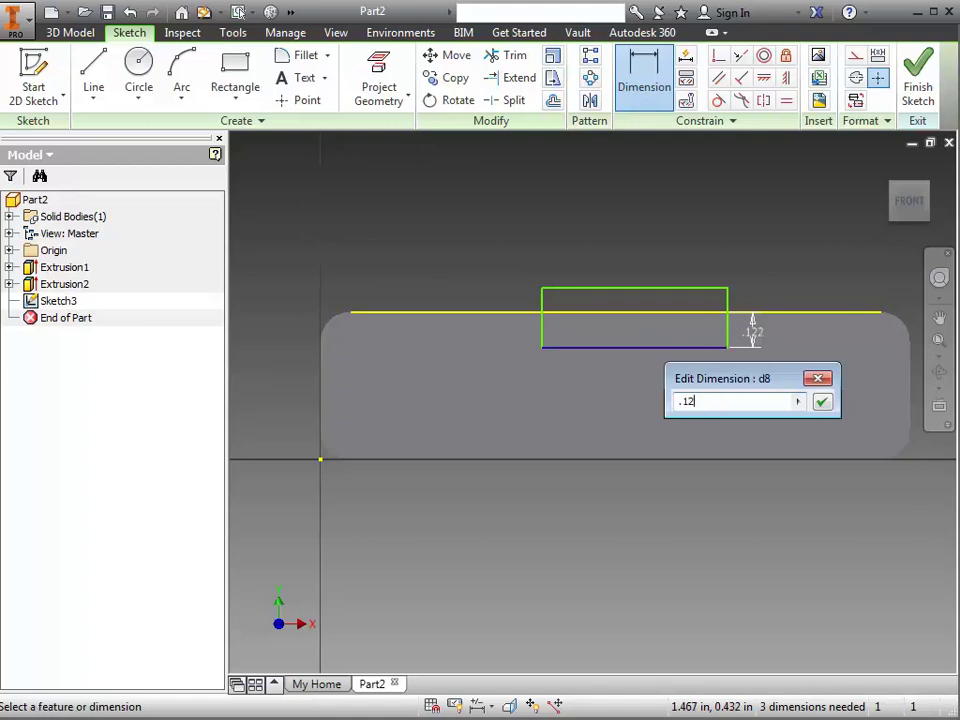
pyautogui.press('Return')
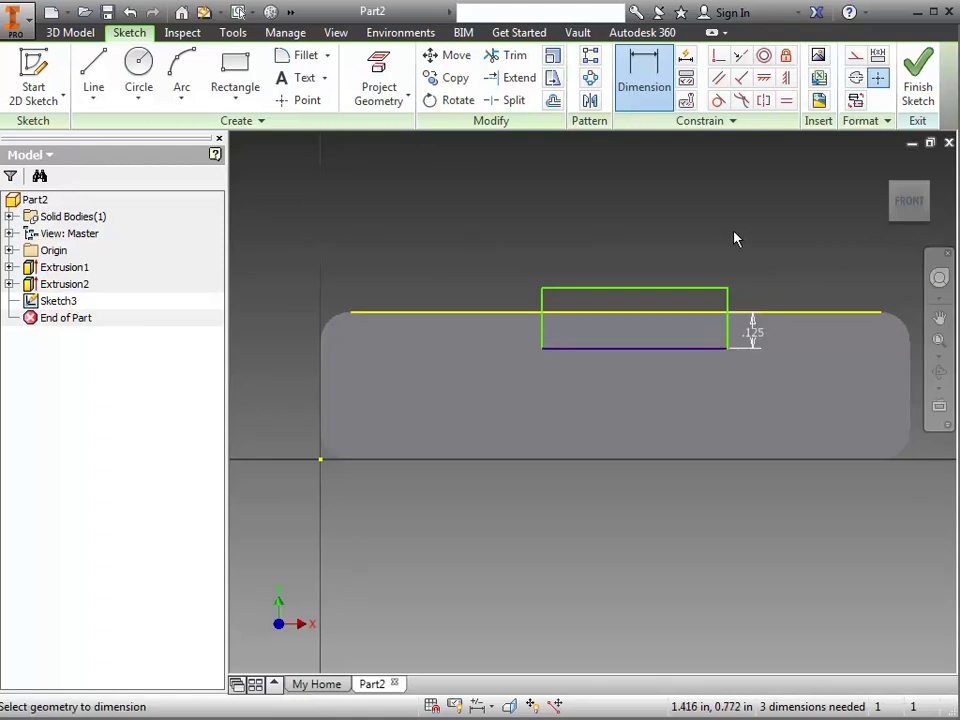
# Dimension the rectangle .5 wide and .75 from the part's left edge
pyautogui.click(542, 328)
pyautogui.click(728, 328)
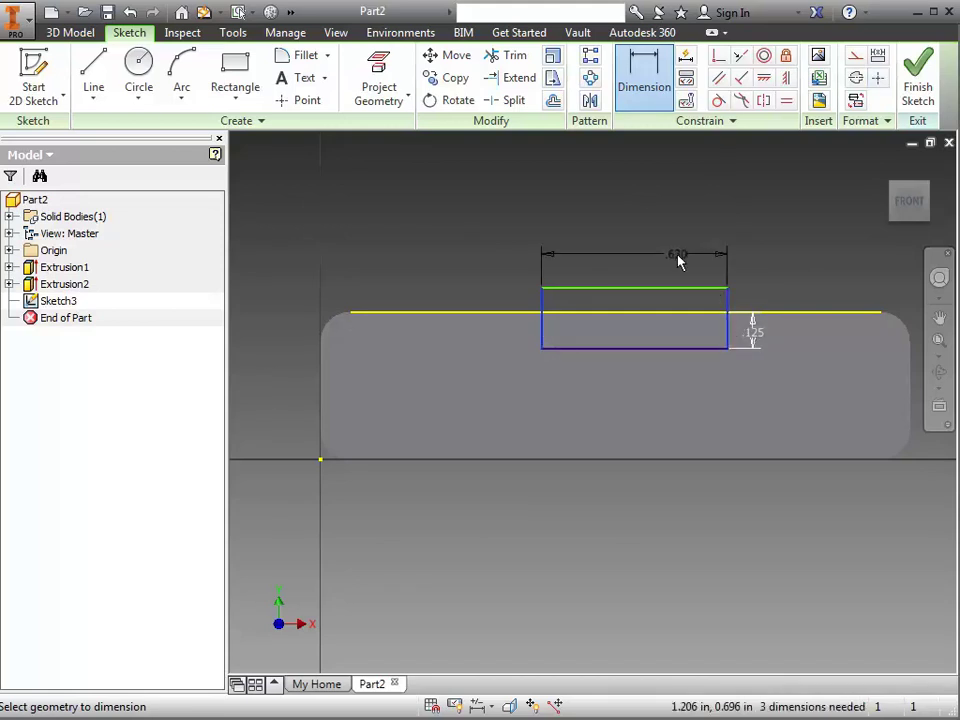
pyautogui.click(660, 272)
pyautogui.write('.')
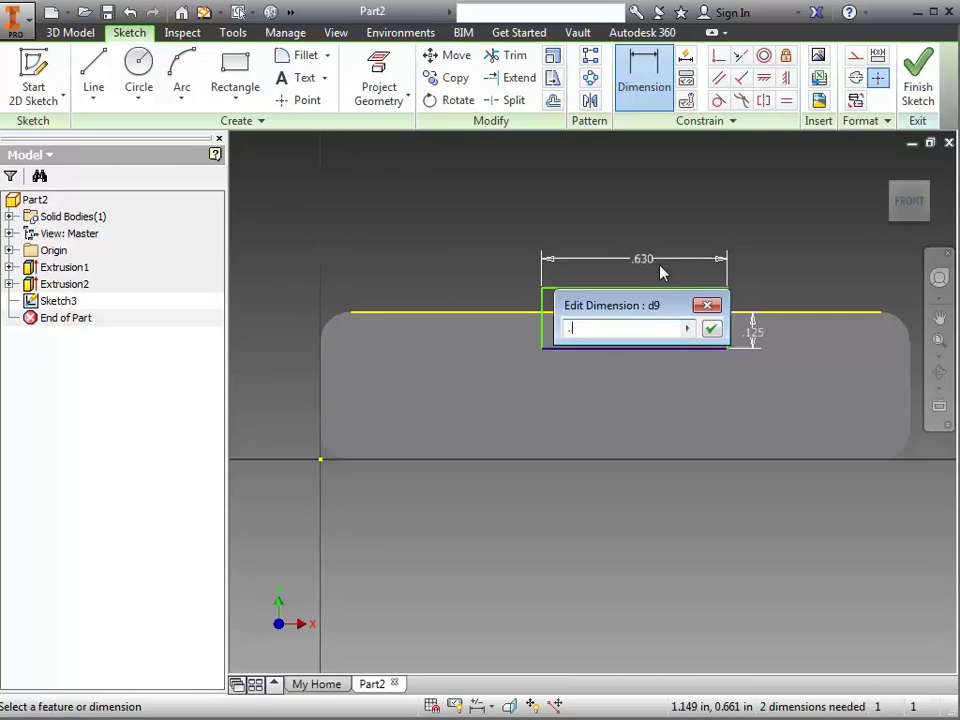
pyautogui.write('5')
pyautogui.press('Return')
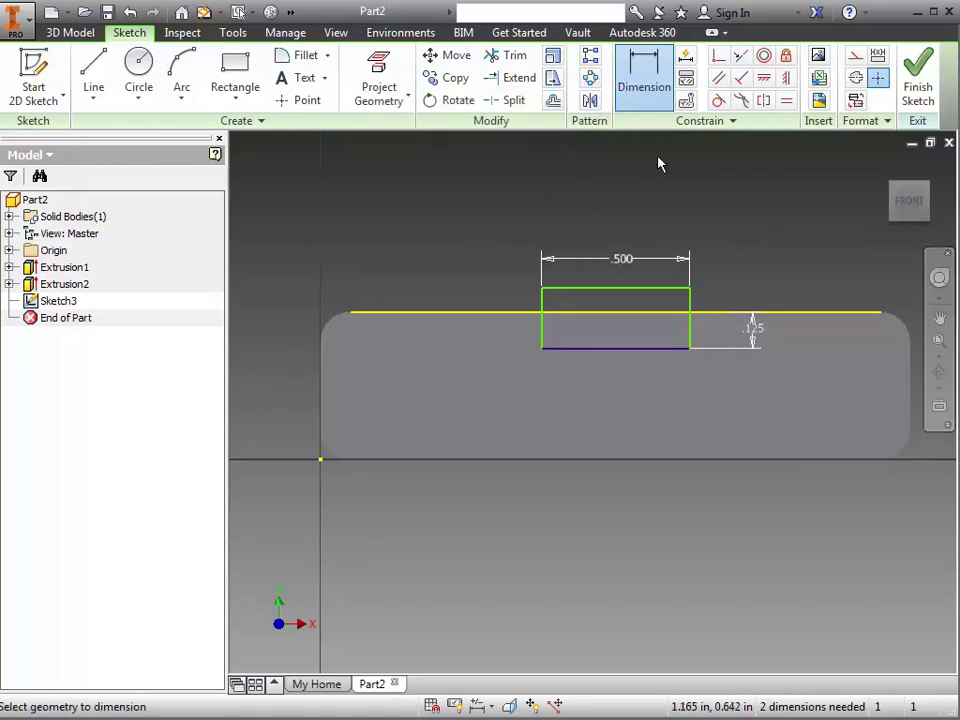
pyautogui.click(541, 318)
pyautogui.click(321, 385)
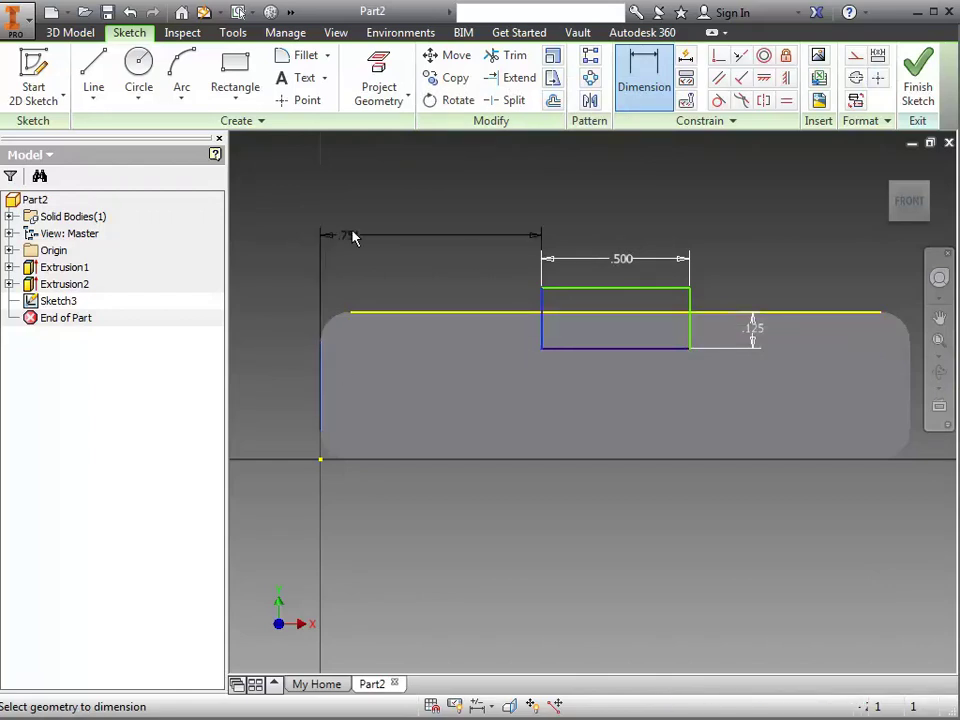
pyautogui.click(410, 257)
pyautogui.write('.')
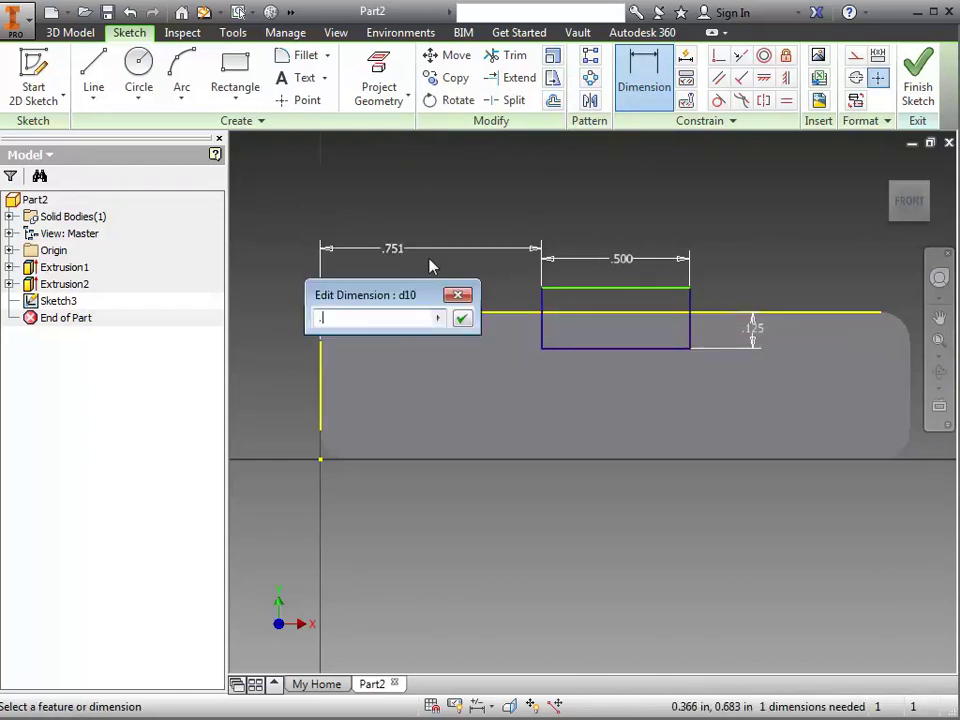
pyautogui.write('75')
pyautogui.press('Return')
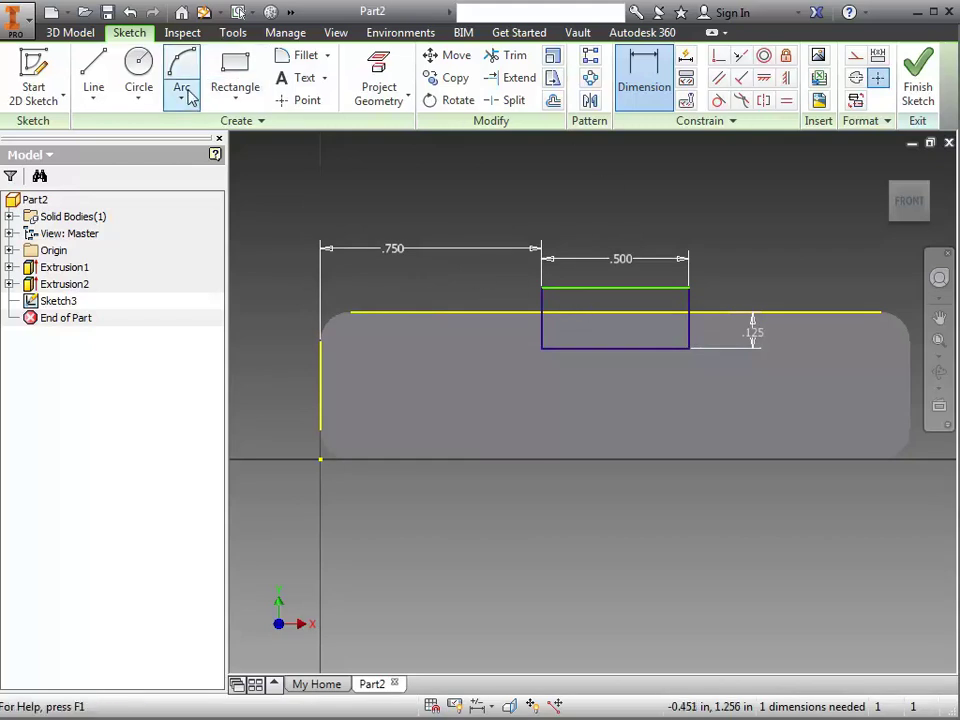
# Draw a second rectangle across the bottom edge and dimension it 0.500 wide
pyautogui.click(238, 84)
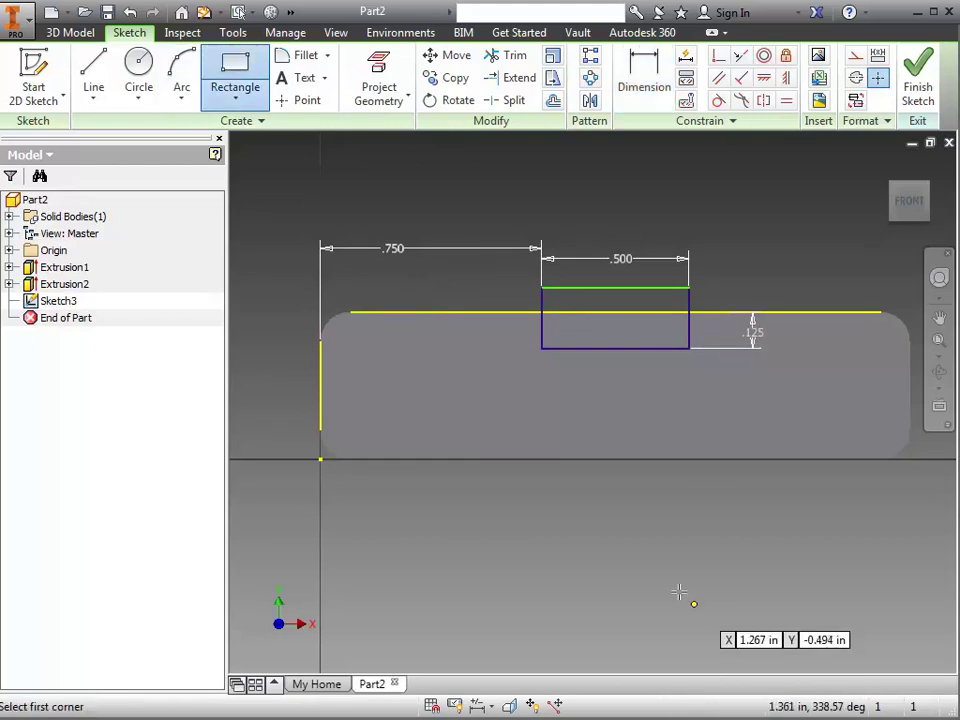
pyautogui.click(541, 486)
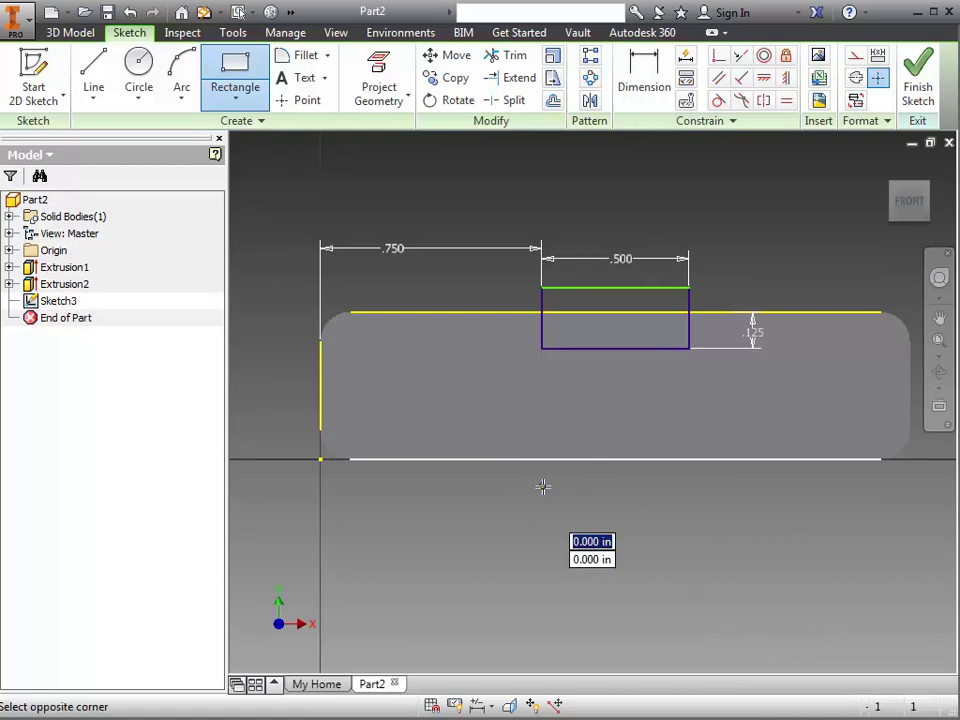
pyautogui.click(690, 420)
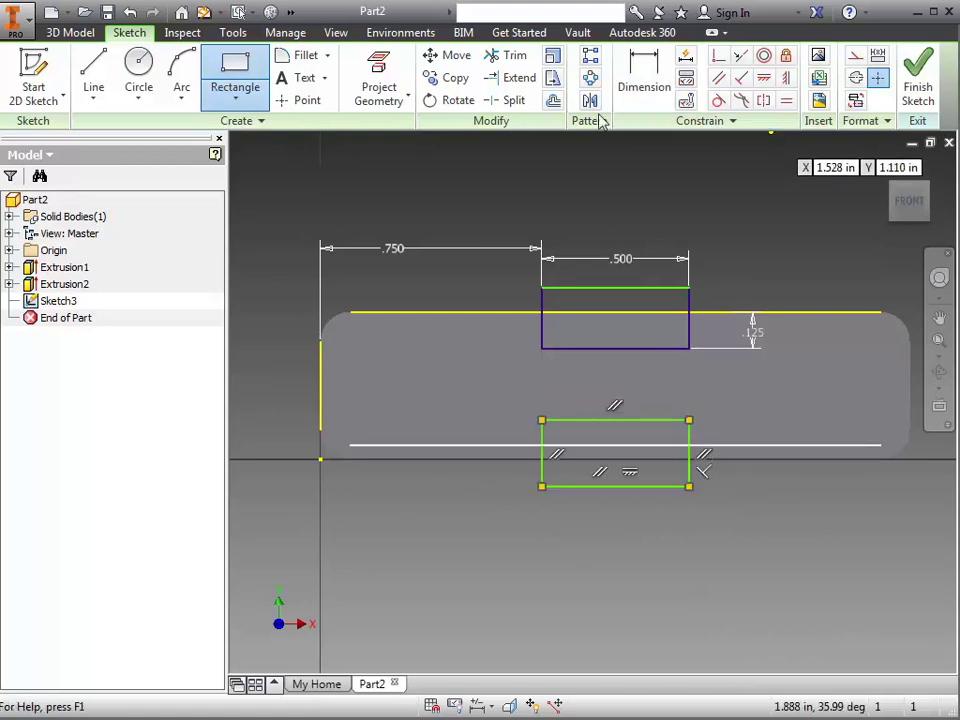
pyautogui.click(638, 85)
pyautogui.click(542, 461)
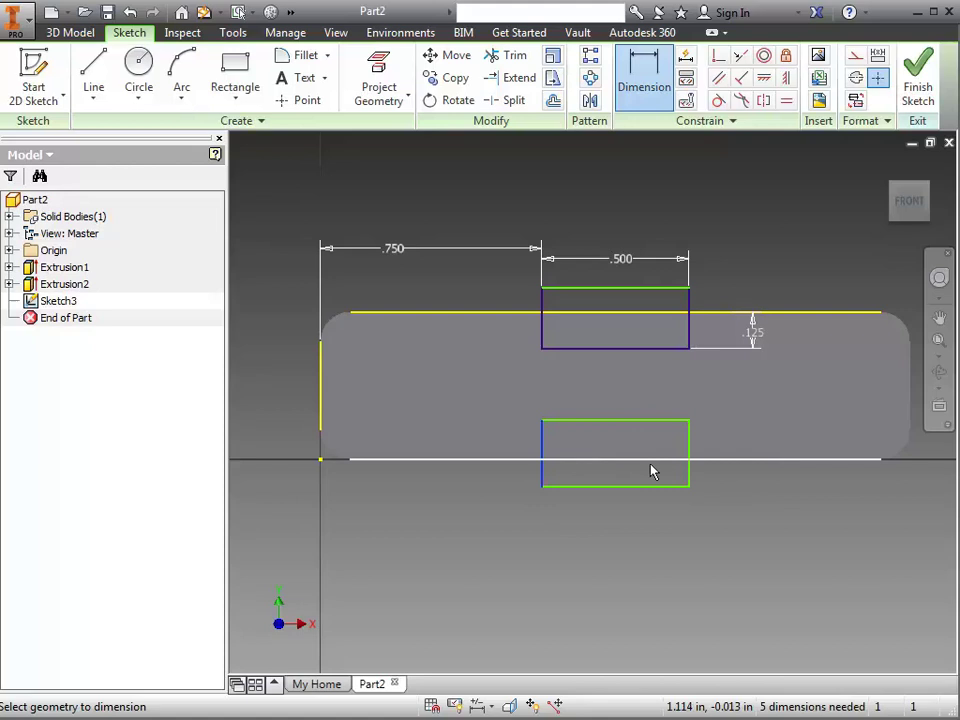
pyautogui.click(693, 470)
pyautogui.click(650, 518)
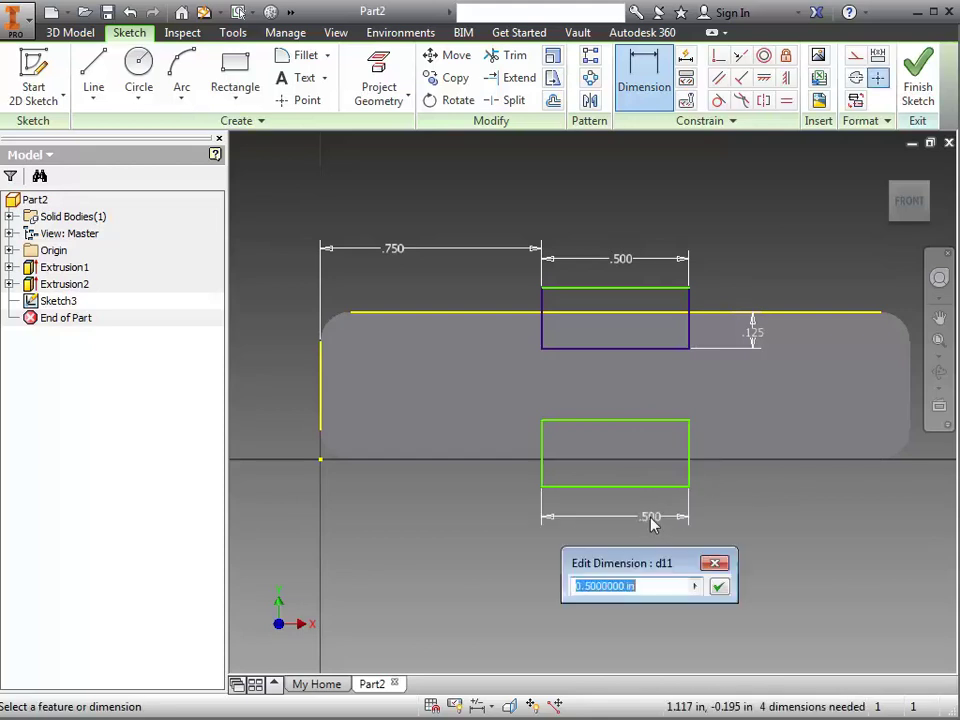
pyautogui.click(716, 588)
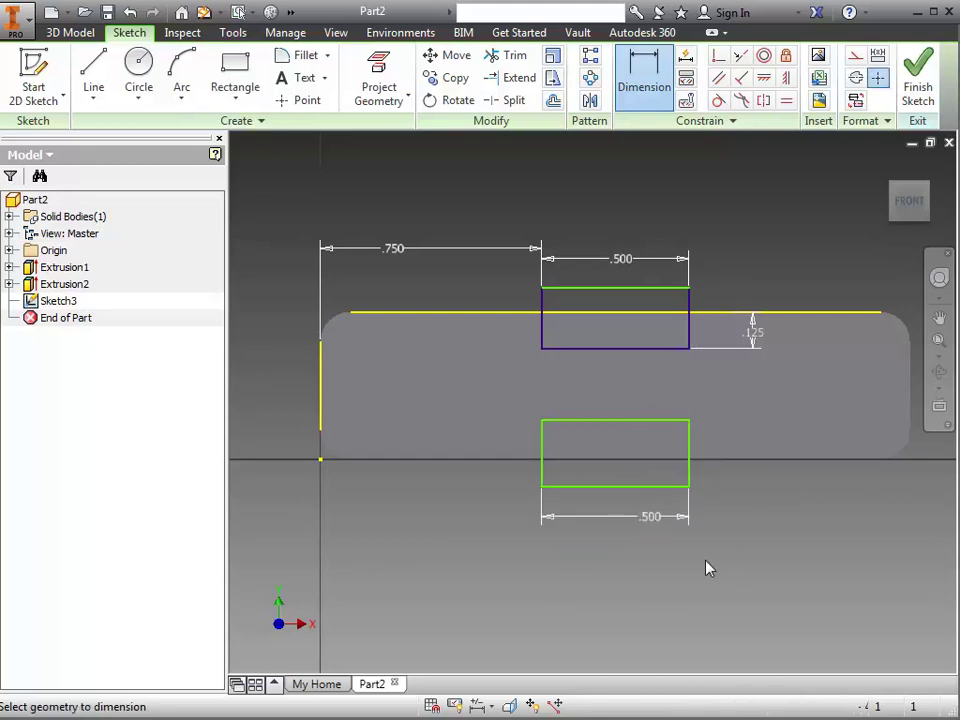
# Locate the lower rectangle .125 from the bottom line and .750 from the left edge
pyautogui.click(677, 459)
pyautogui.click(677, 420)
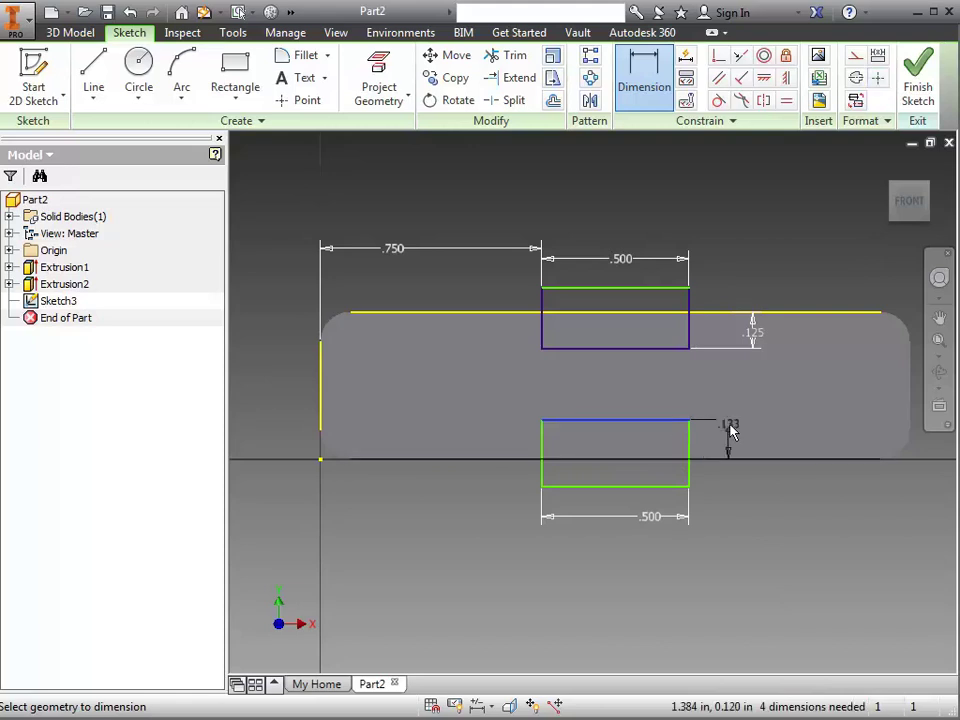
pyautogui.click(725, 431)
pyautogui.write('.1')
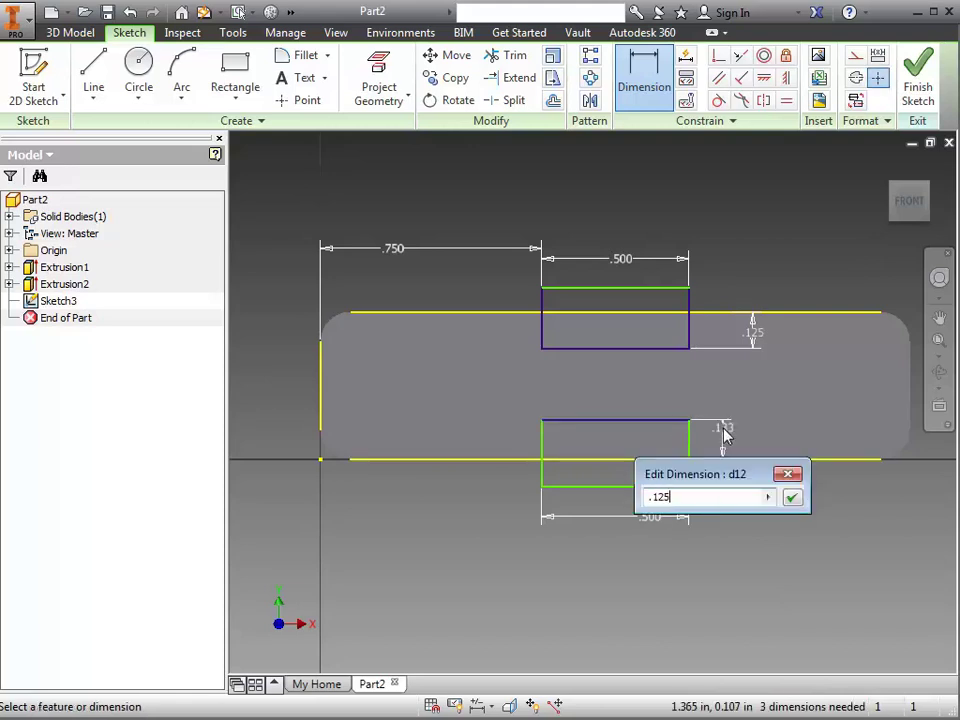
pyautogui.write('25')
pyautogui.press('Return')
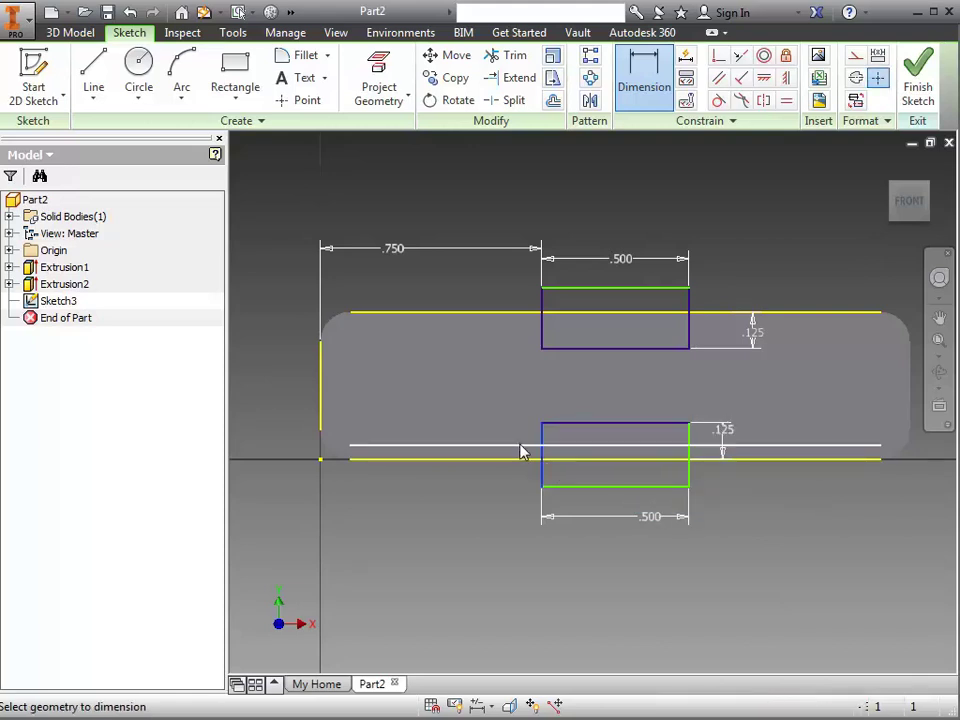
pyautogui.click(541, 455)
pyautogui.click(321, 413)
pyautogui.click(405, 525)
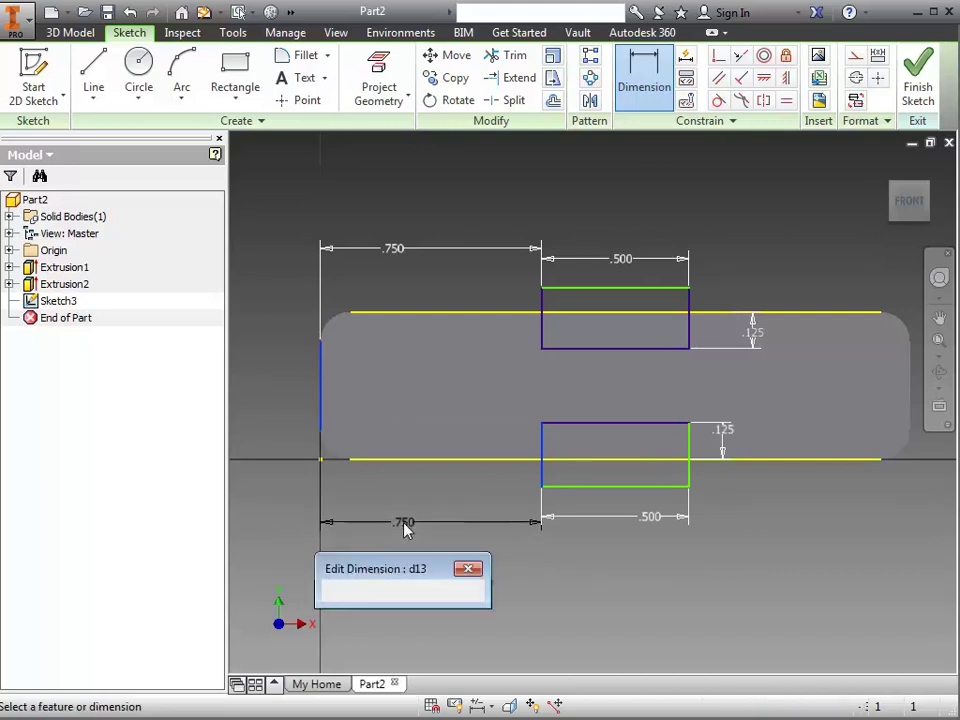
pyautogui.click(469, 592)
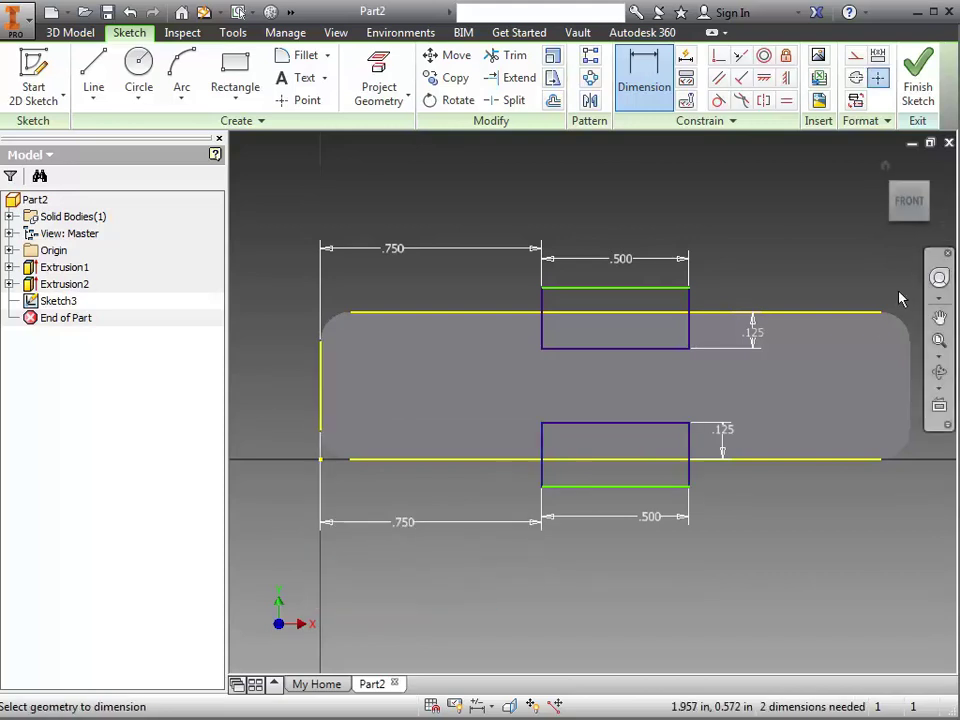
# Cut both rectangle profiles through the part with a flipped extrusion set to All extents
pyautogui.click(915, 95)
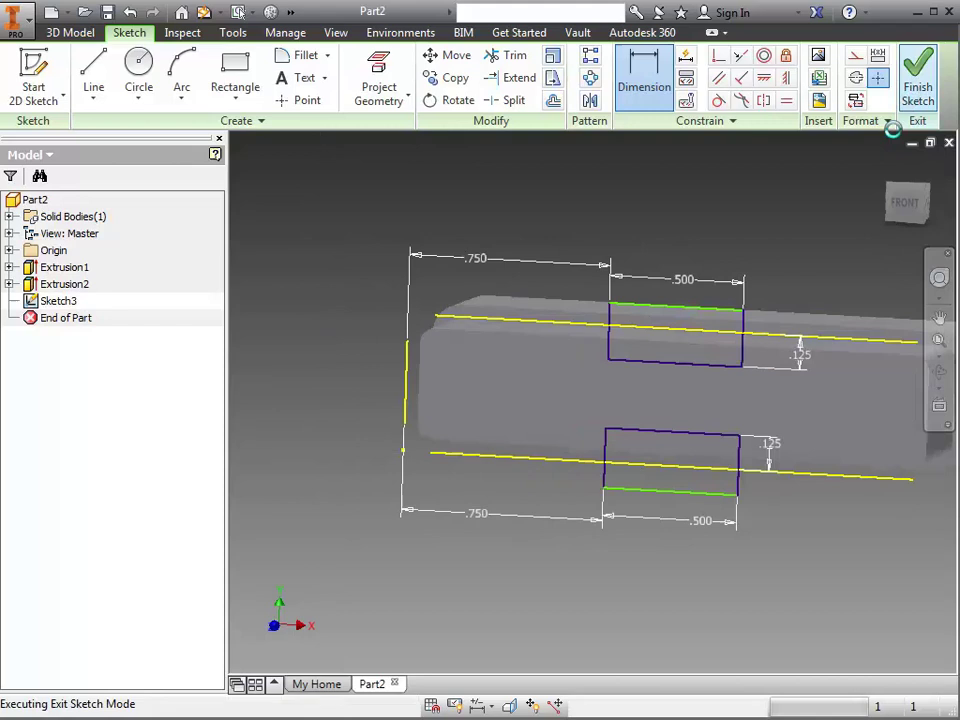
pyautogui.click(94, 92)
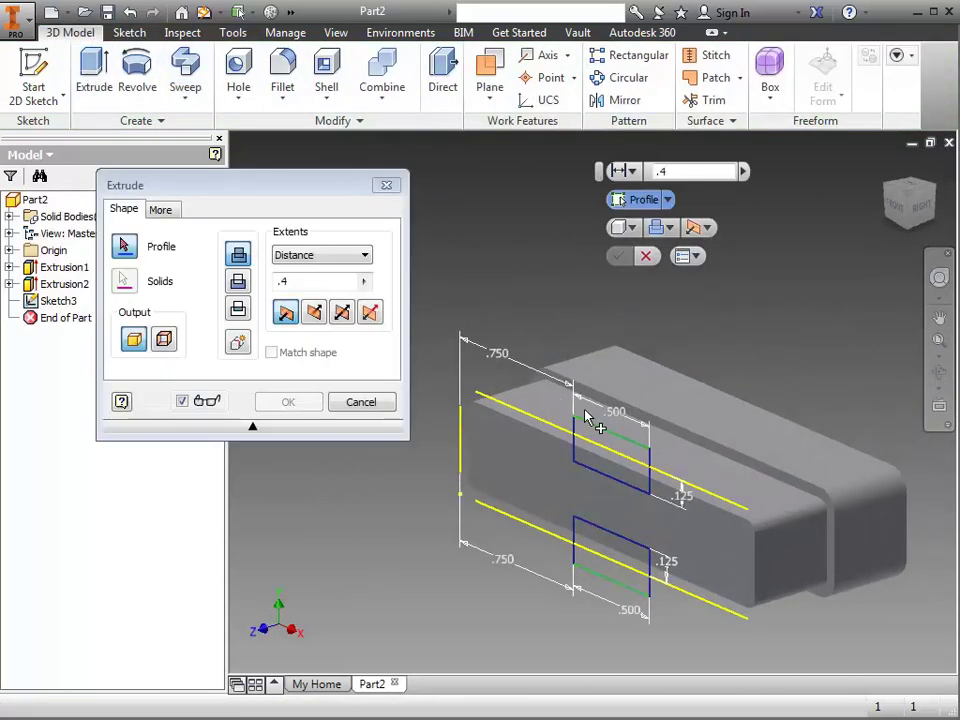
pyautogui.click(615, 455)
pyautogui.click(621, 558)
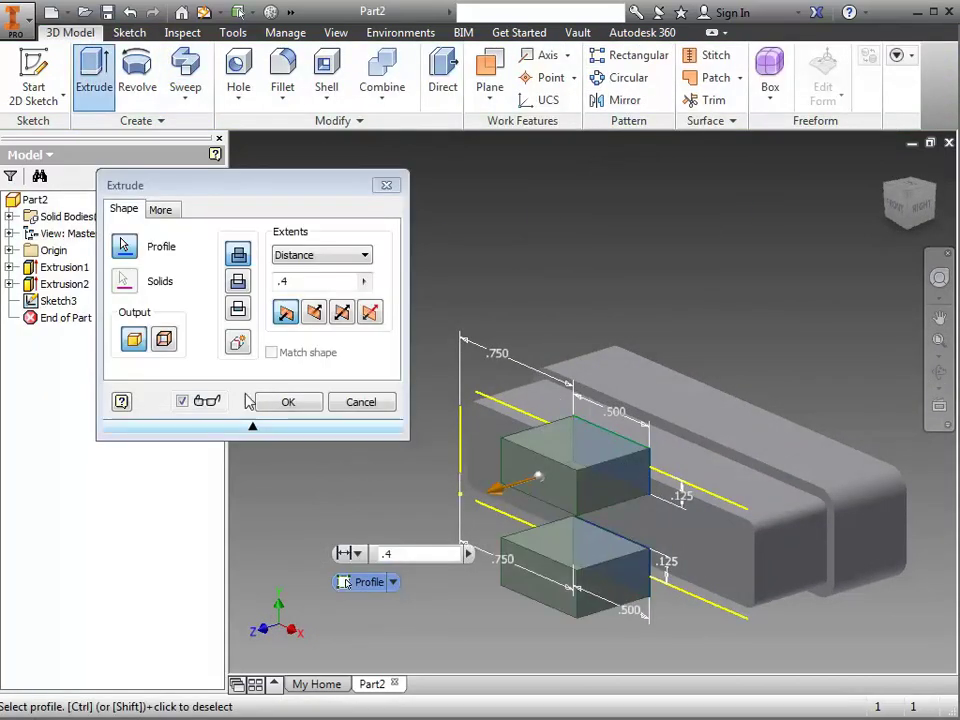
pyautogui.click(238, 281)
pyautogui.click(318, 256)
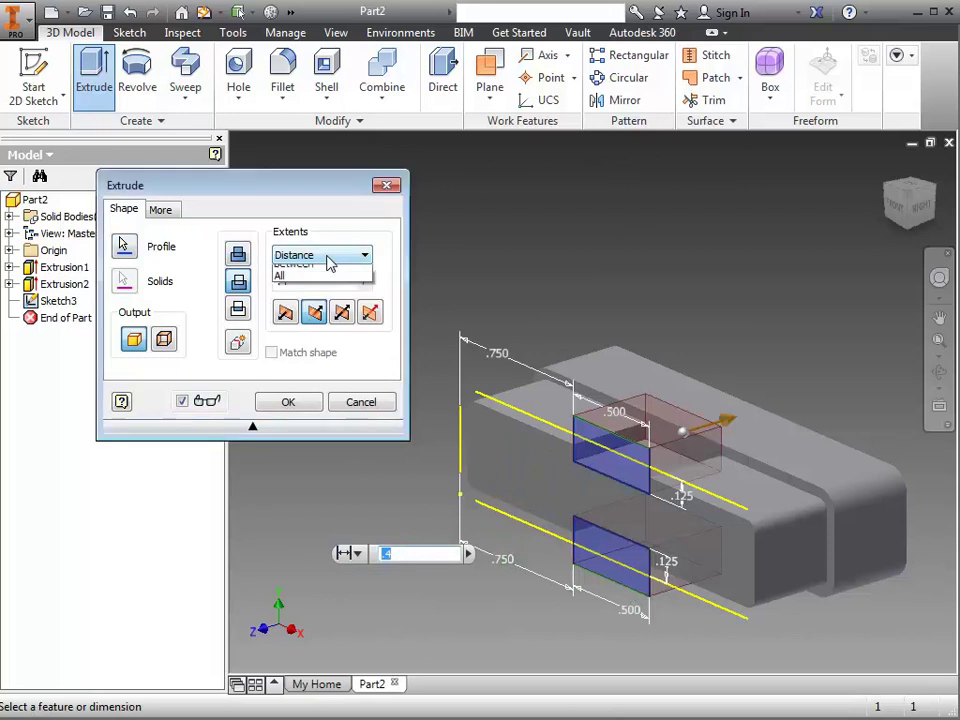
pyautogui.click(338, 320)
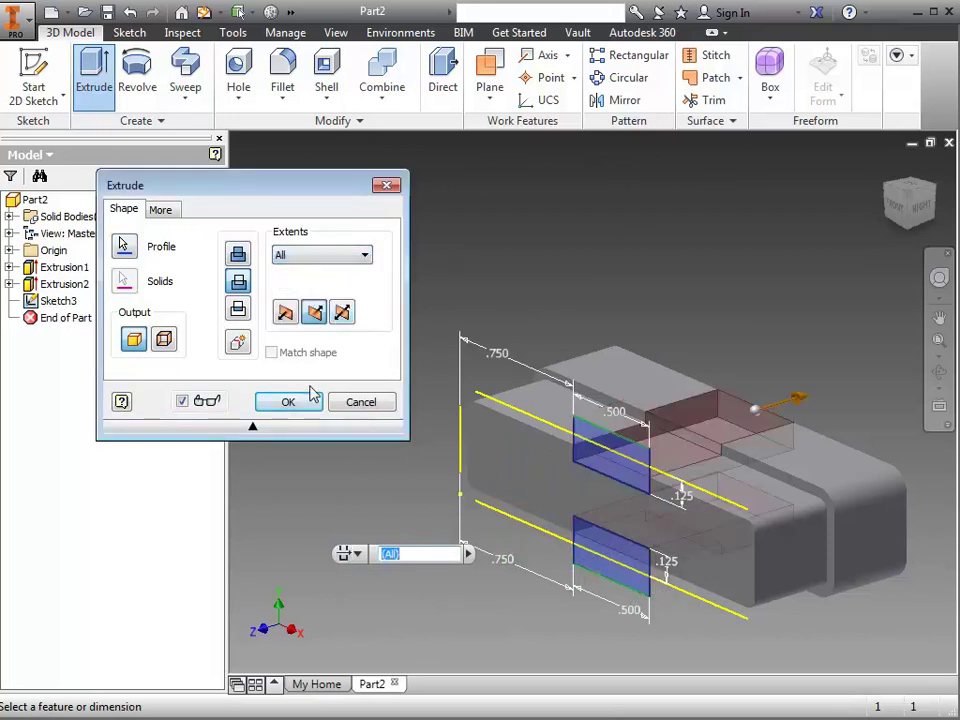
pyautogui.click(311, 400)
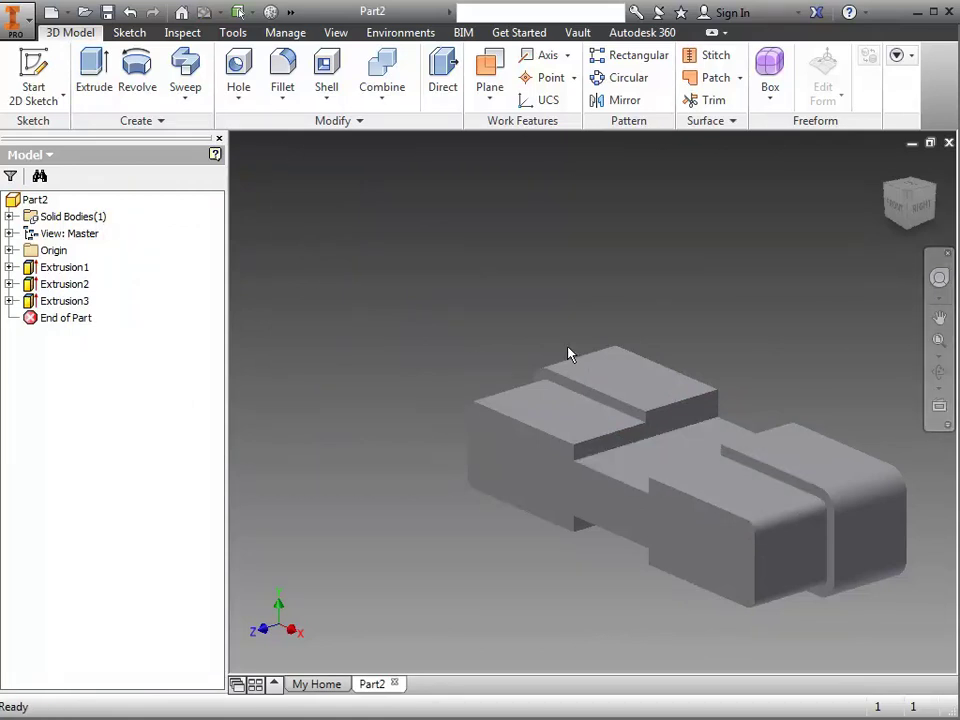
# Create a midplane work plane between the part's two opposite end faces
pyautogui.click(490, 104)
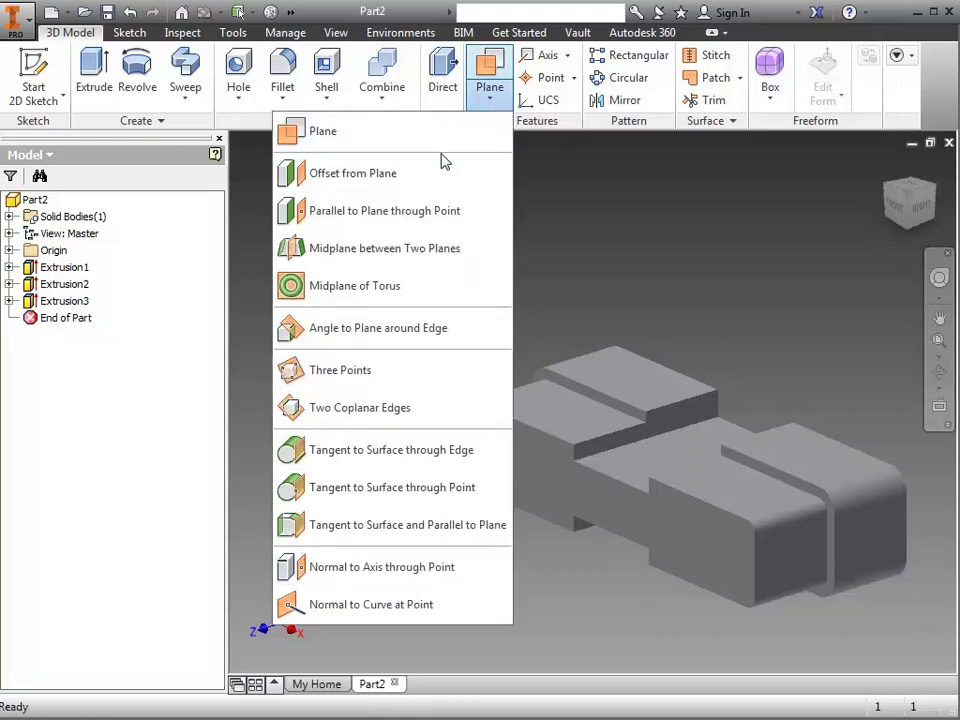
pyautogui.click(425, 252)
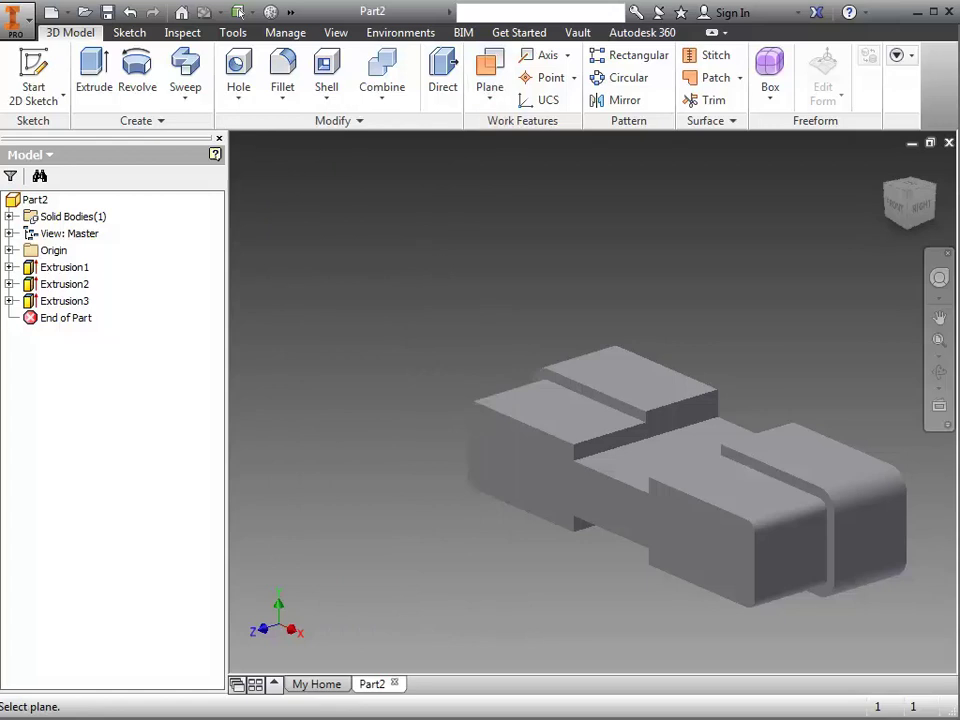
pyautogui.click(889, 557)
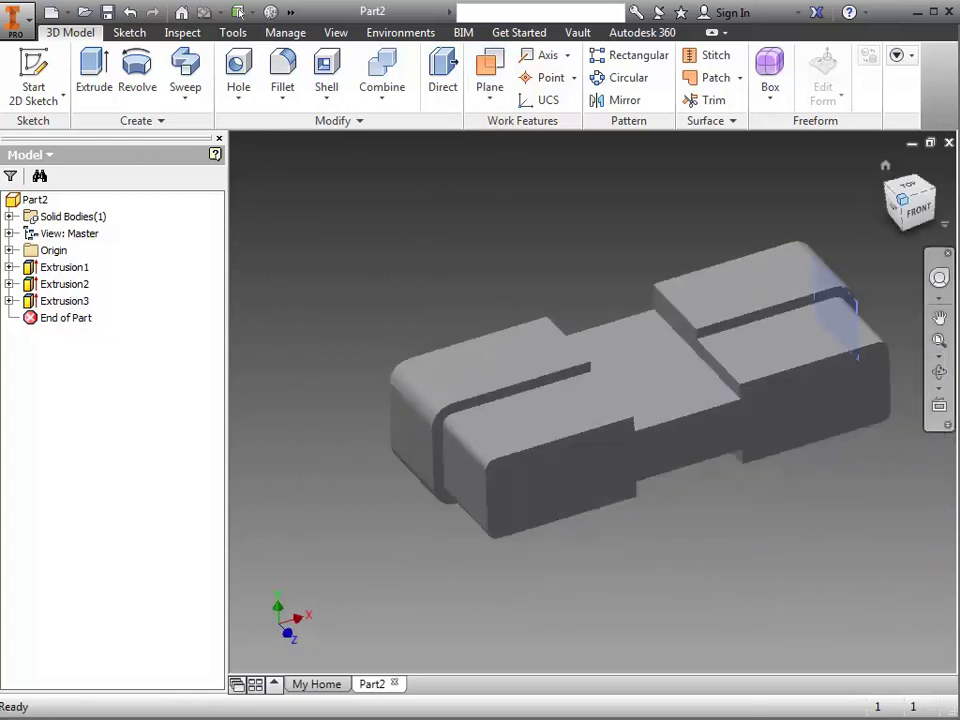
pyautogui.click(392, 493)
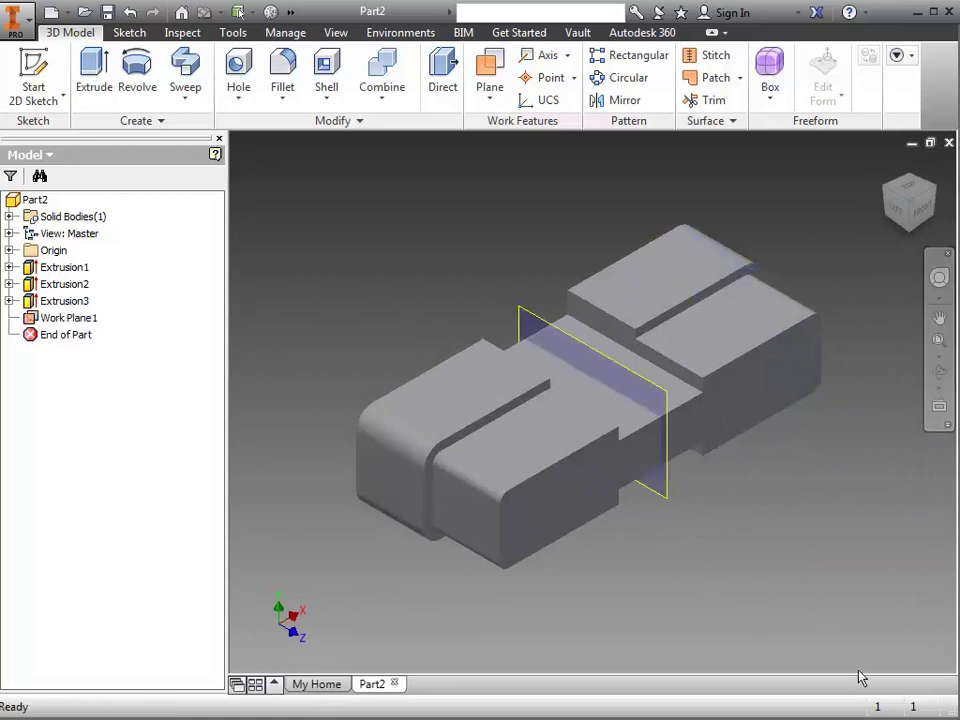
# Start a new 2D sketch on Work Plane1 and bring up the view display options
pyautogui.click(33, 75)
pyautogui.click(533, 323)
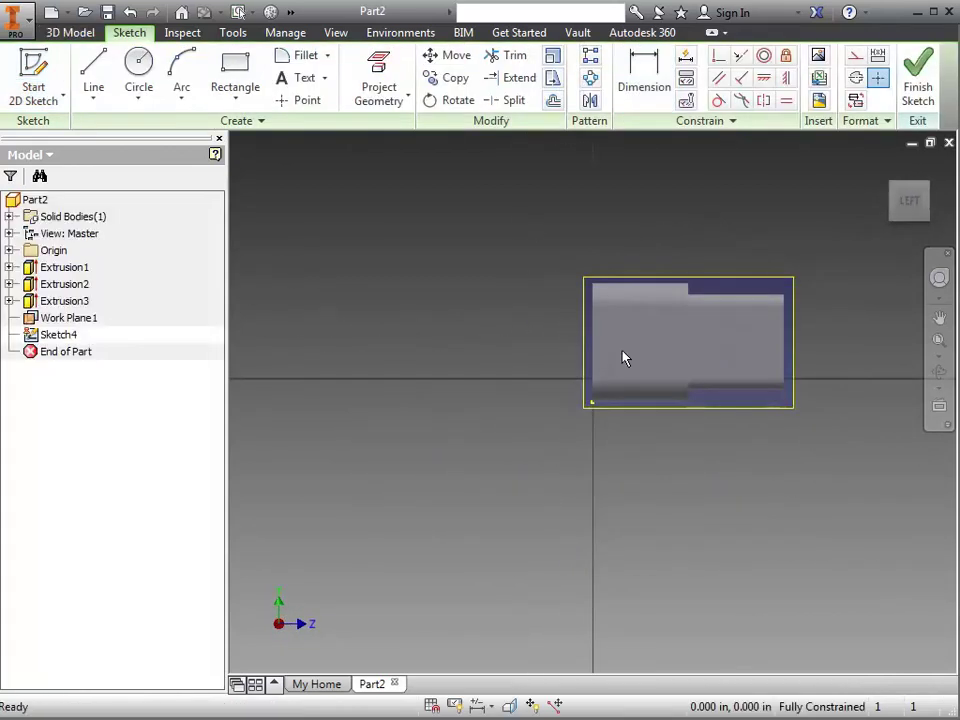
pyautogui.click(338, 33)
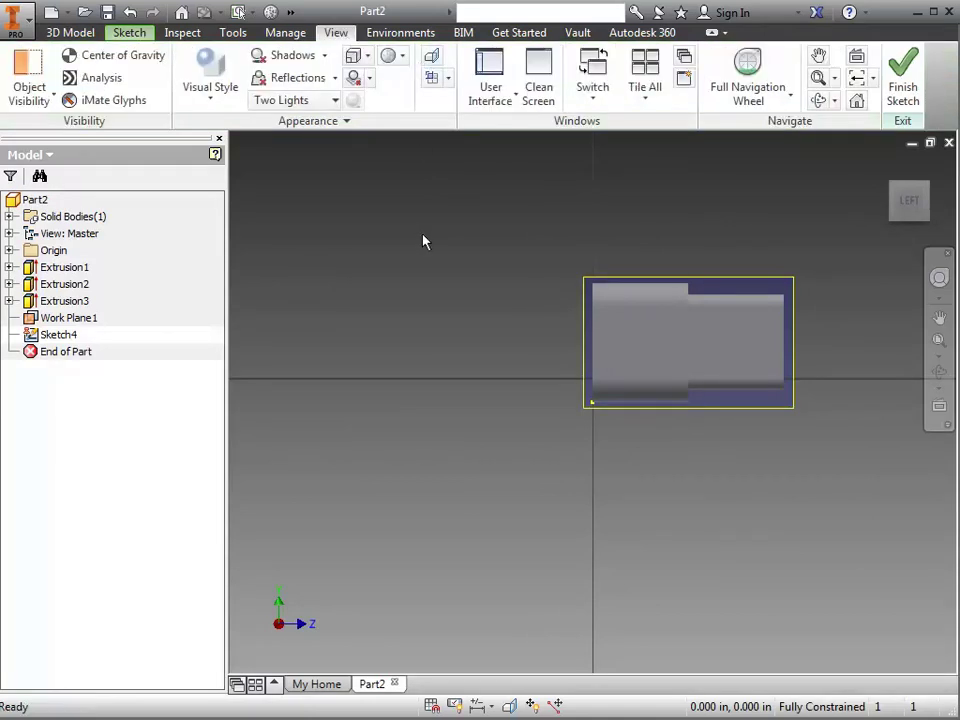
# Show a half section view of the part cut at Work Plane1
pyautogui.click(449, 84)
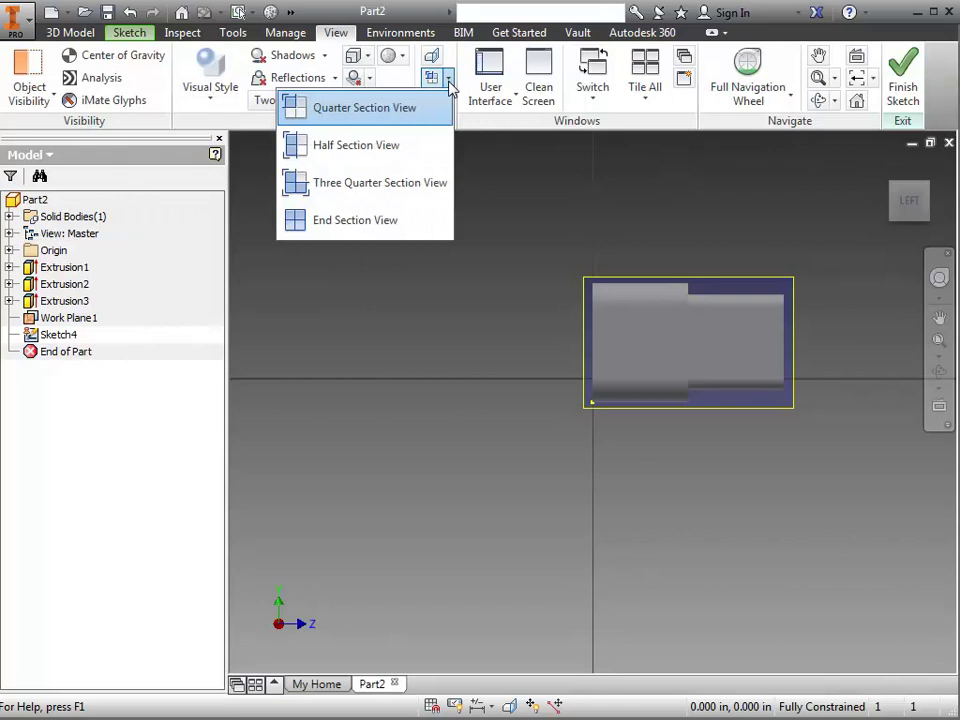
pyautogui.click(399, 148)
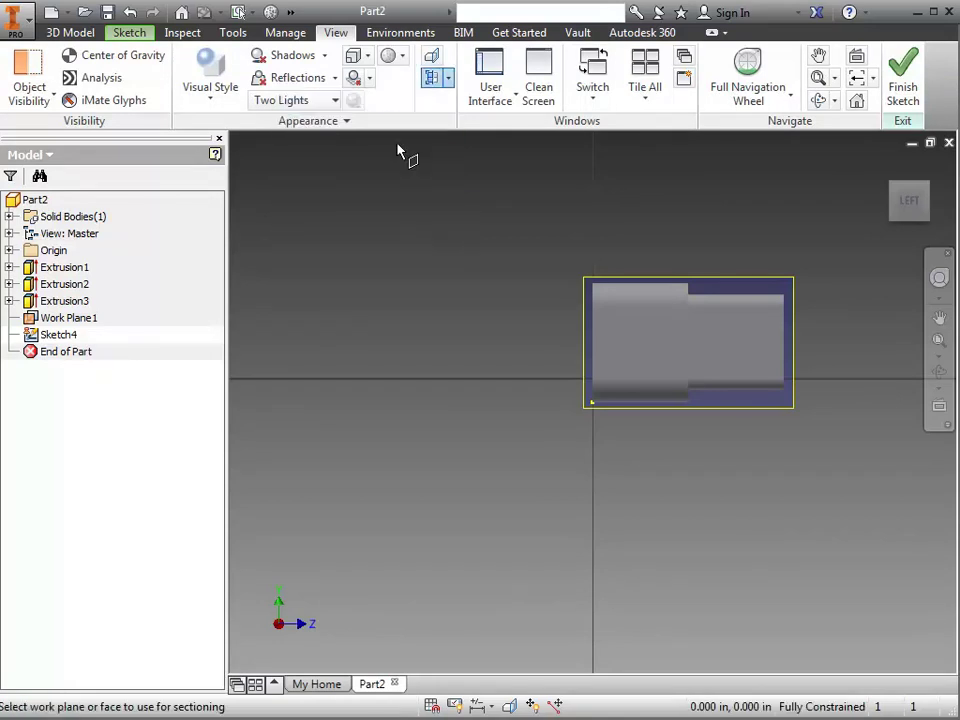
pyautogui.click(790, 286)
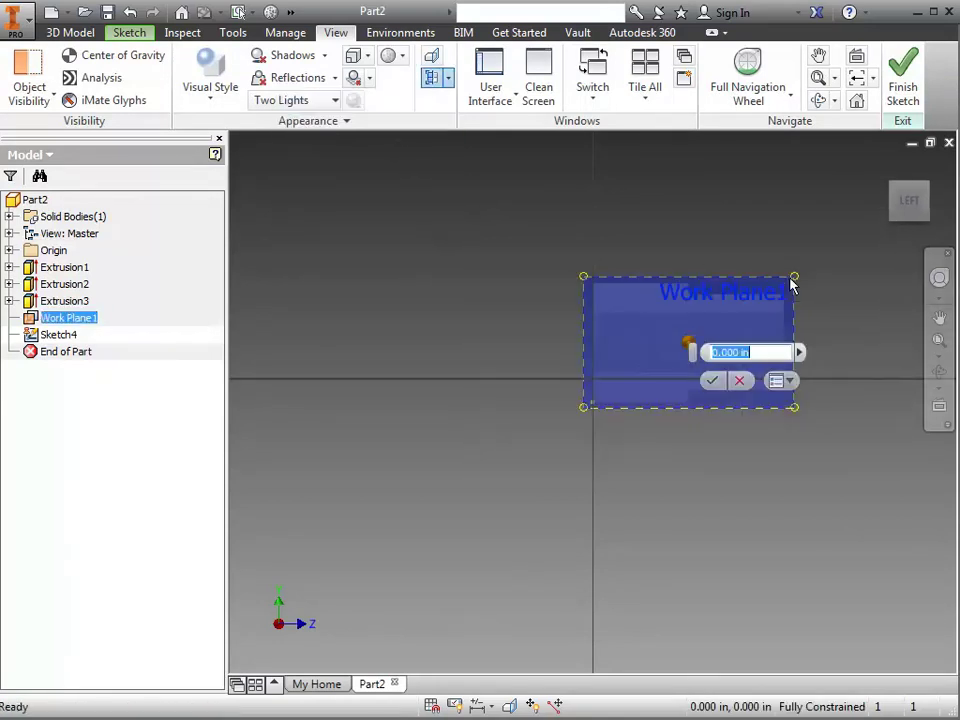
pyautogui.click(714, 377)
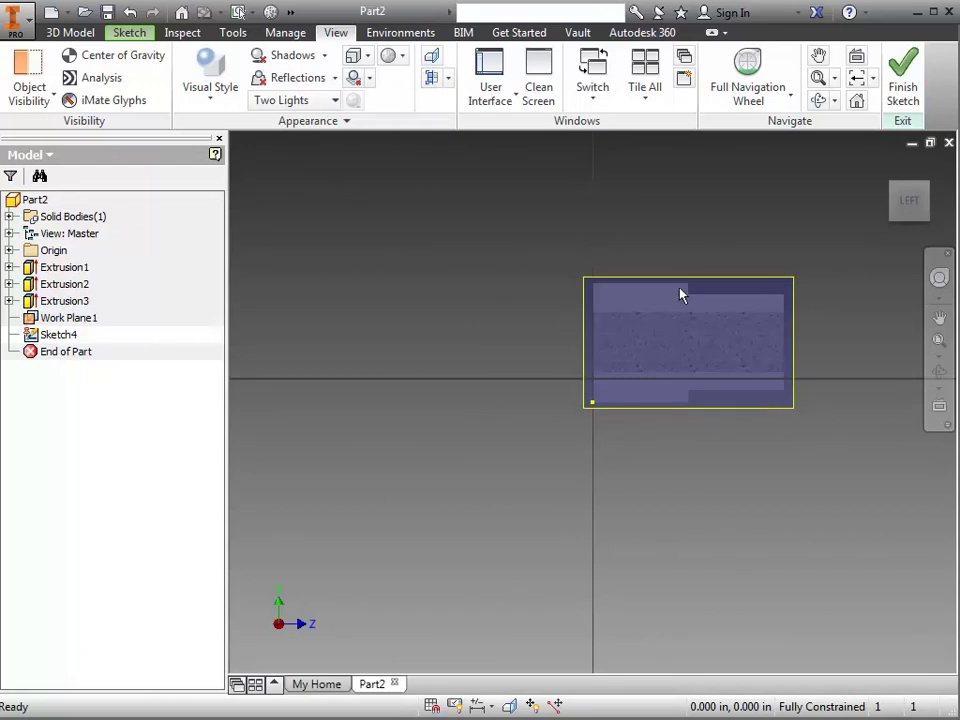
pyautogui.scroll(-3, 681, 293)
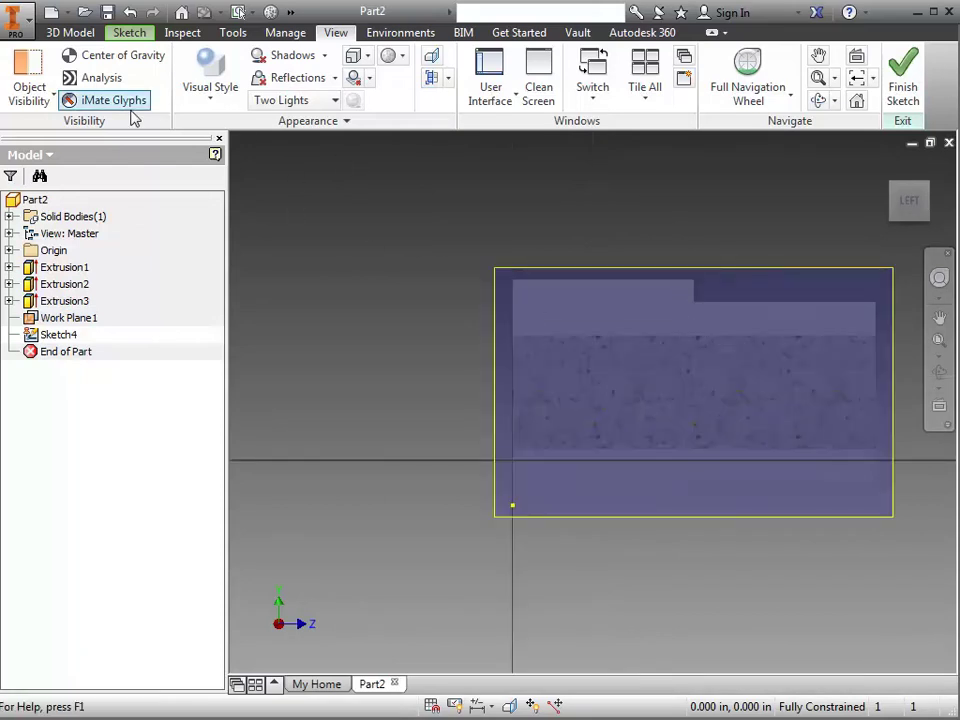
# Draw the short vertical, diagonal and connecting lines forming the step near the left end
pyautogui.click(130, 33)
pyautogui.click(93, 75)
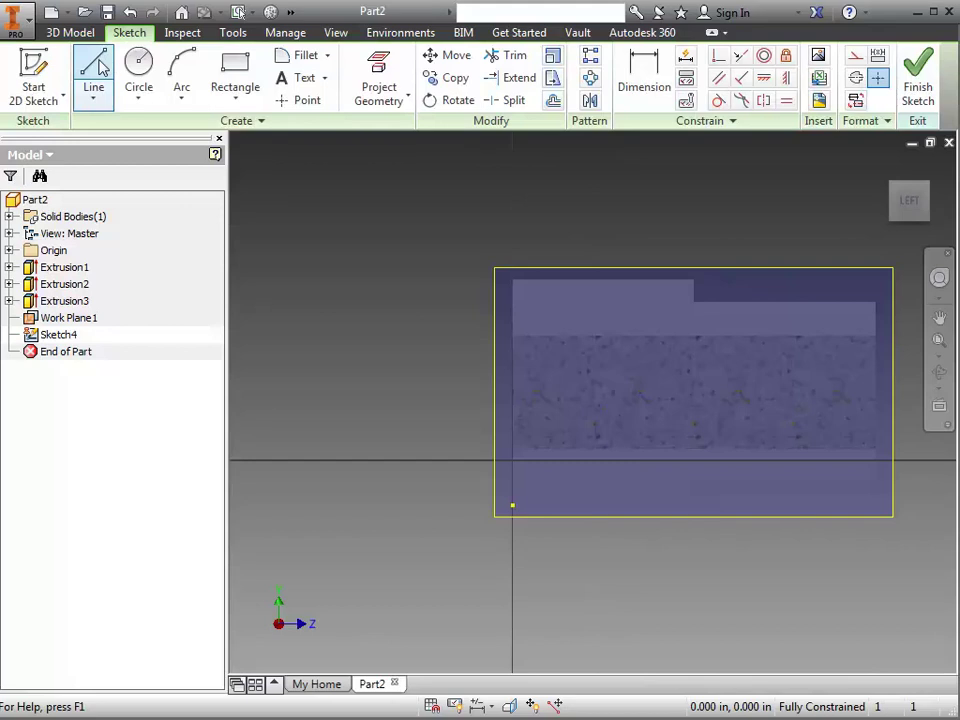
pyautogui.click(513, 336)
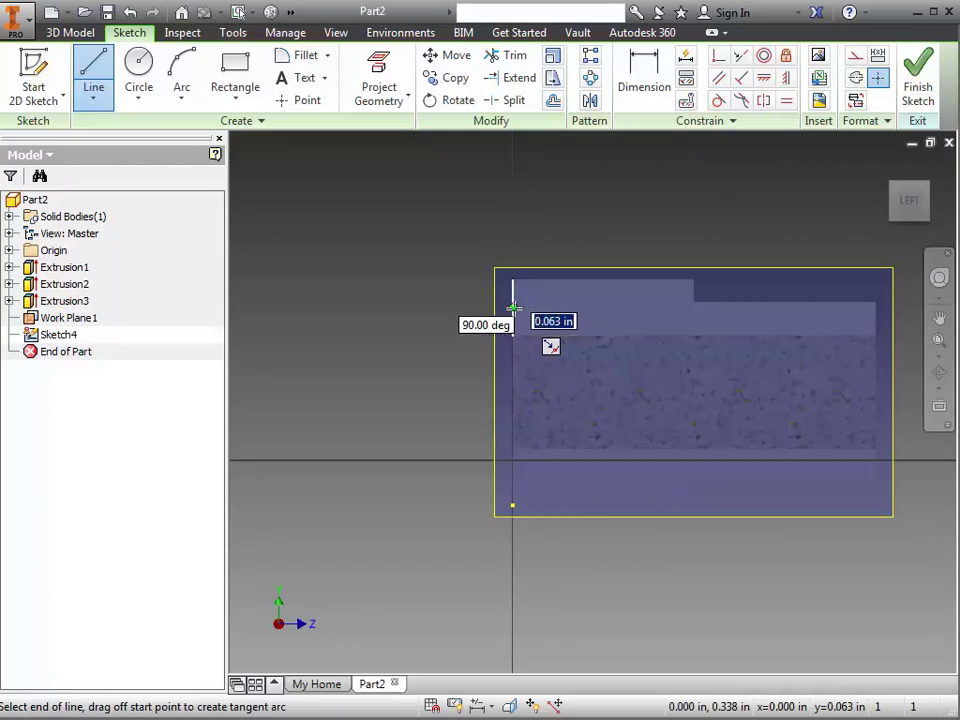
pyautogui.doubleClick(513, 307)
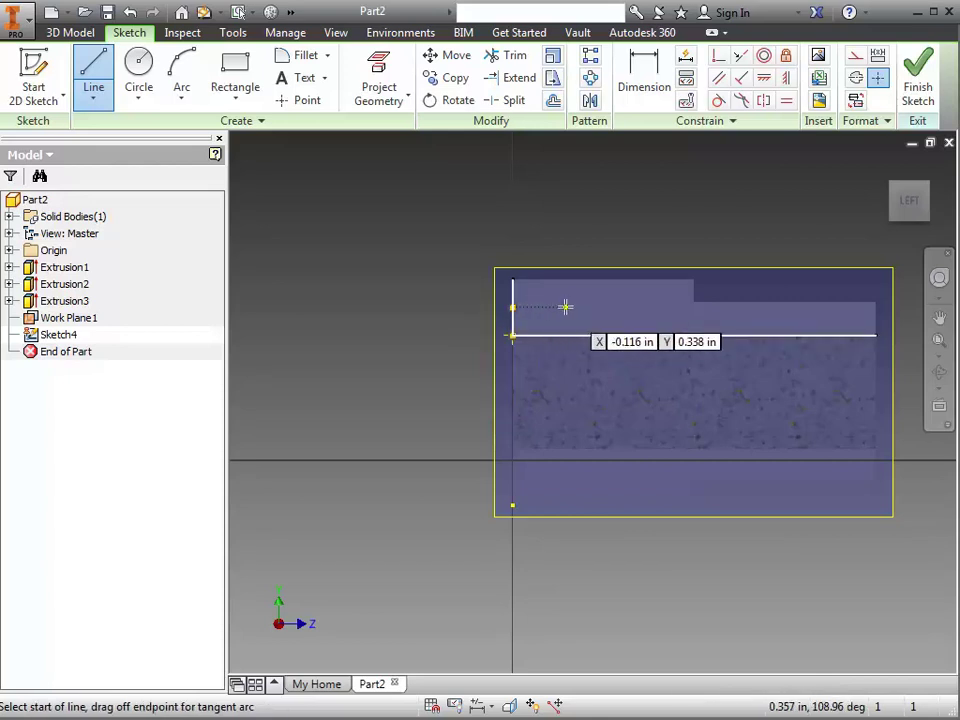
pyautogui.click(555, 307)
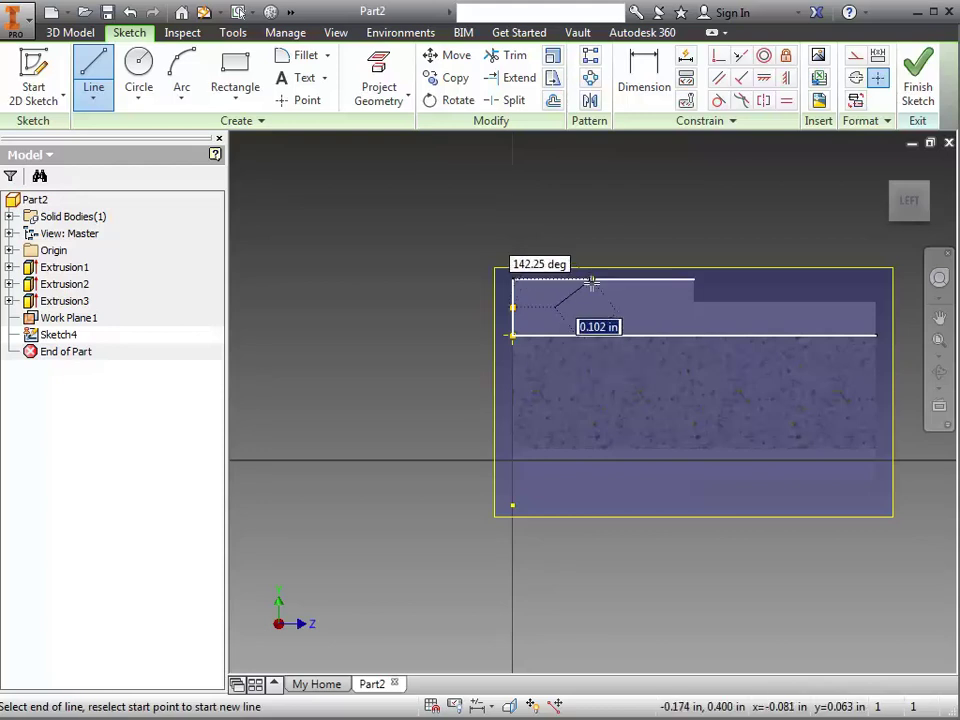
pyautogui.doubleClick(591, 282)
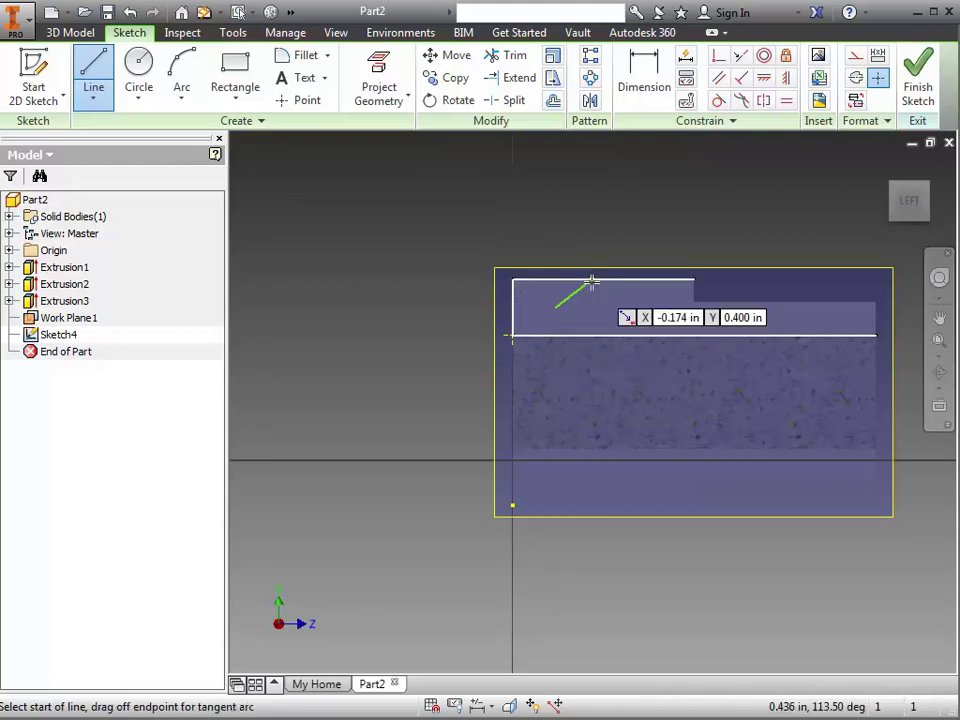
pyautogui.click(591, 305)
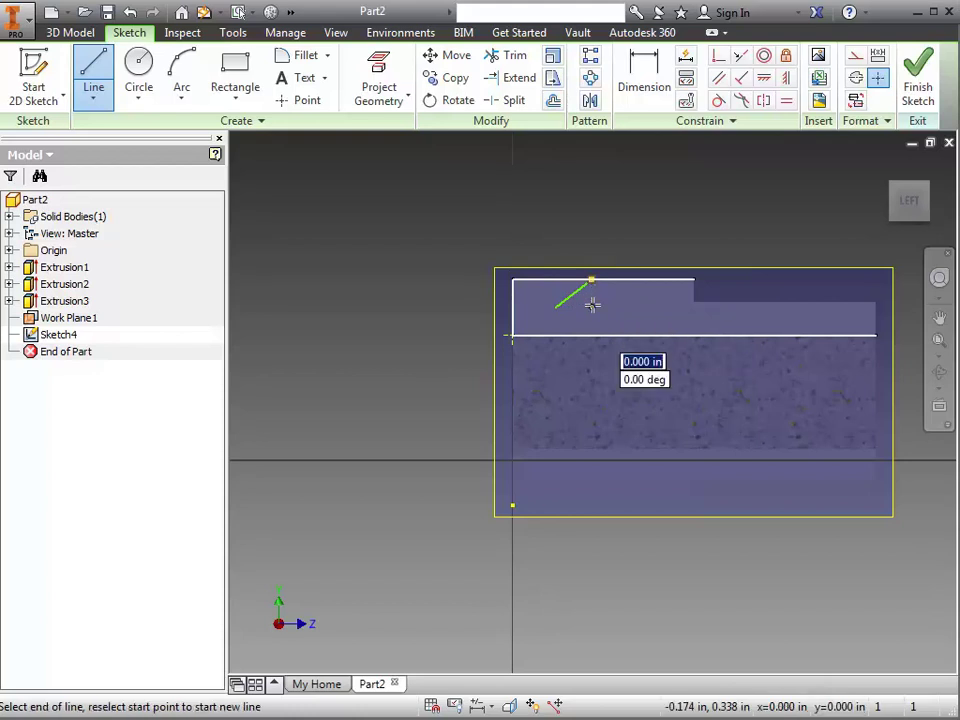
pyautogui.doubleClick(591, 282)
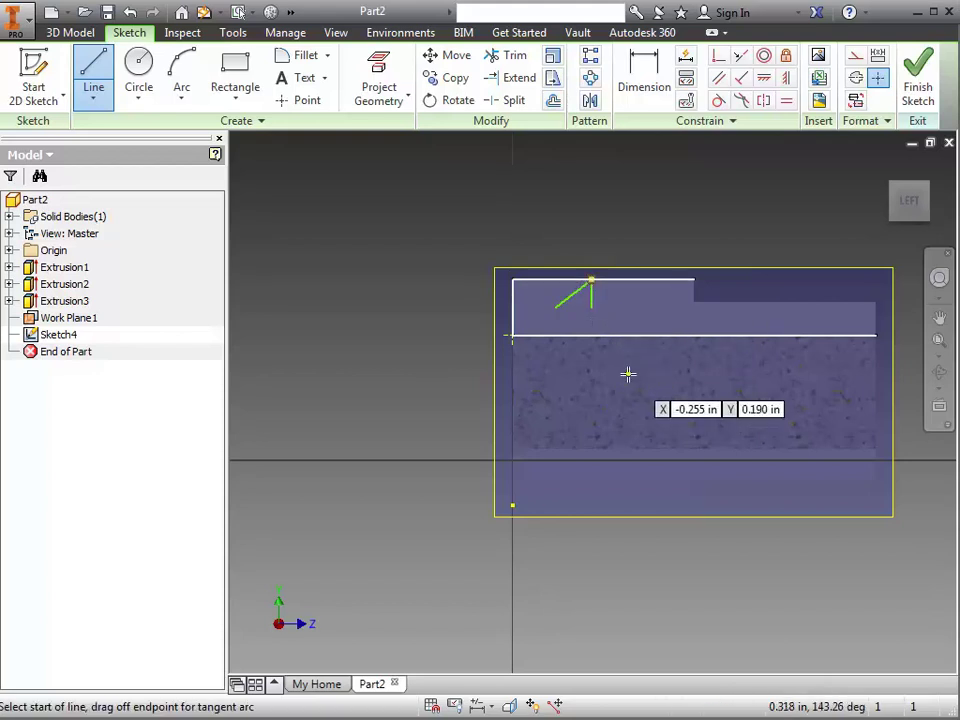
pyautogui.click(554, 307)
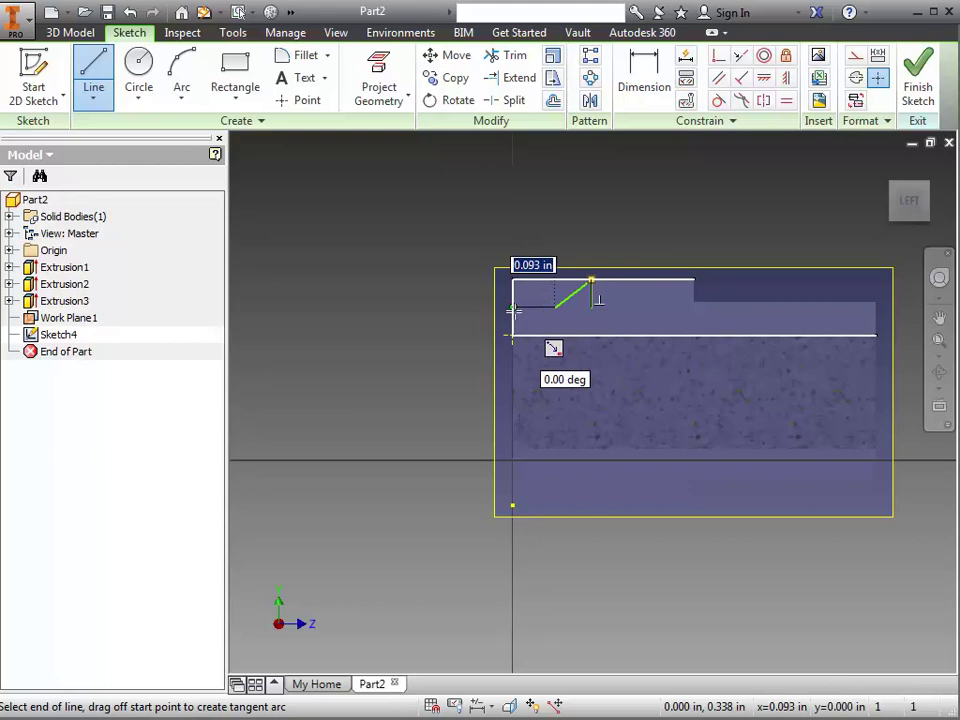
pyautogui.doubleClick(512, 309)
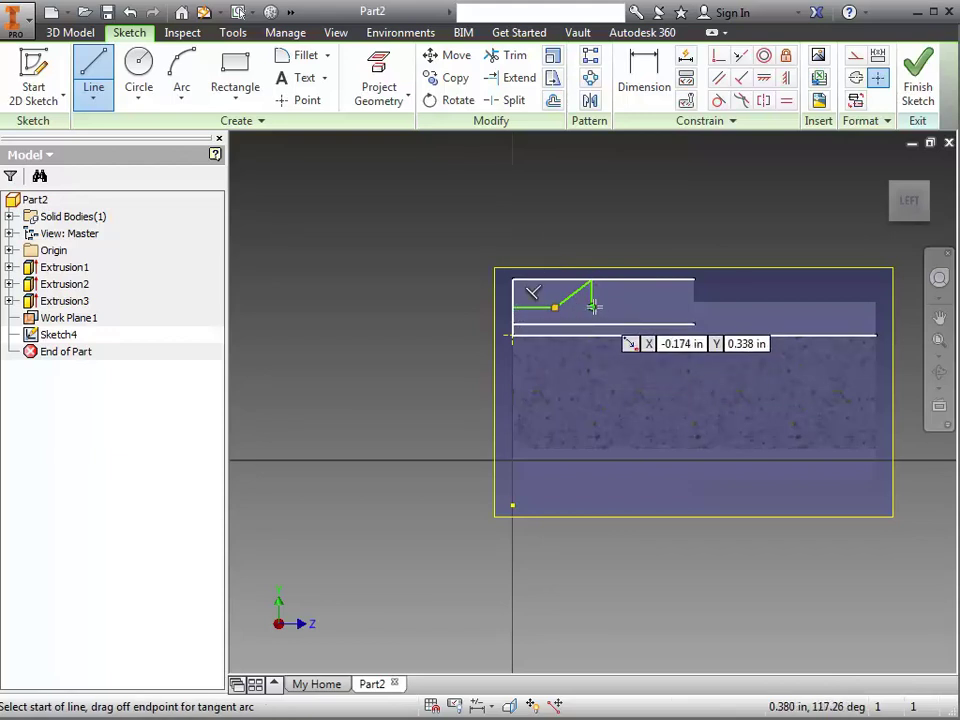
# Draw the long horizontal run with a 0.038 in drop at the right and close the left end
pyautogui.click(593, 307)
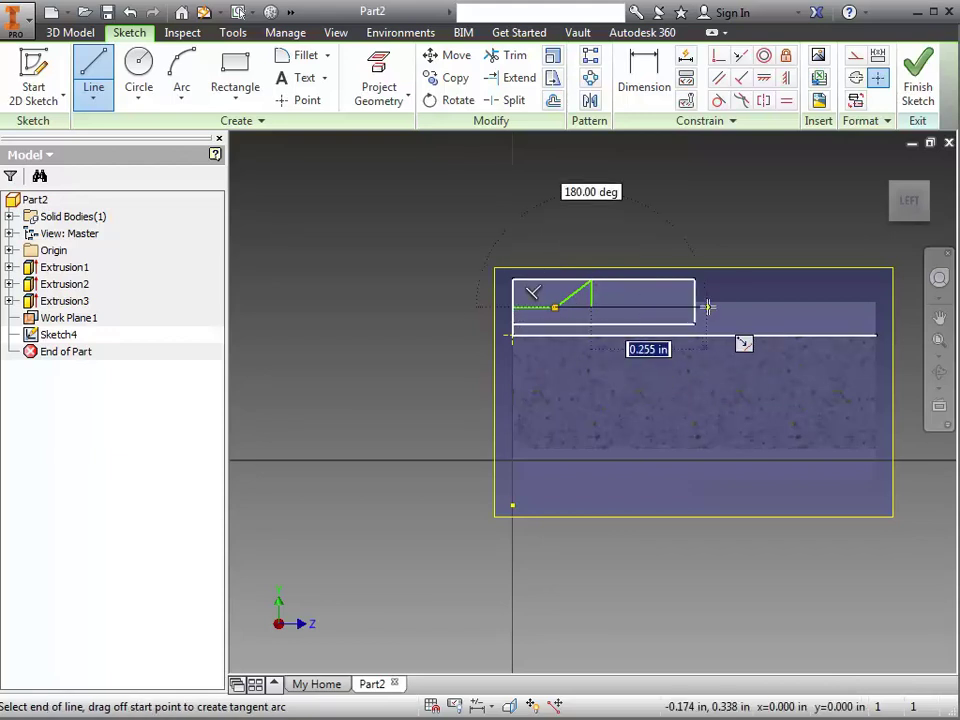
pyautogui.click(873, 308)
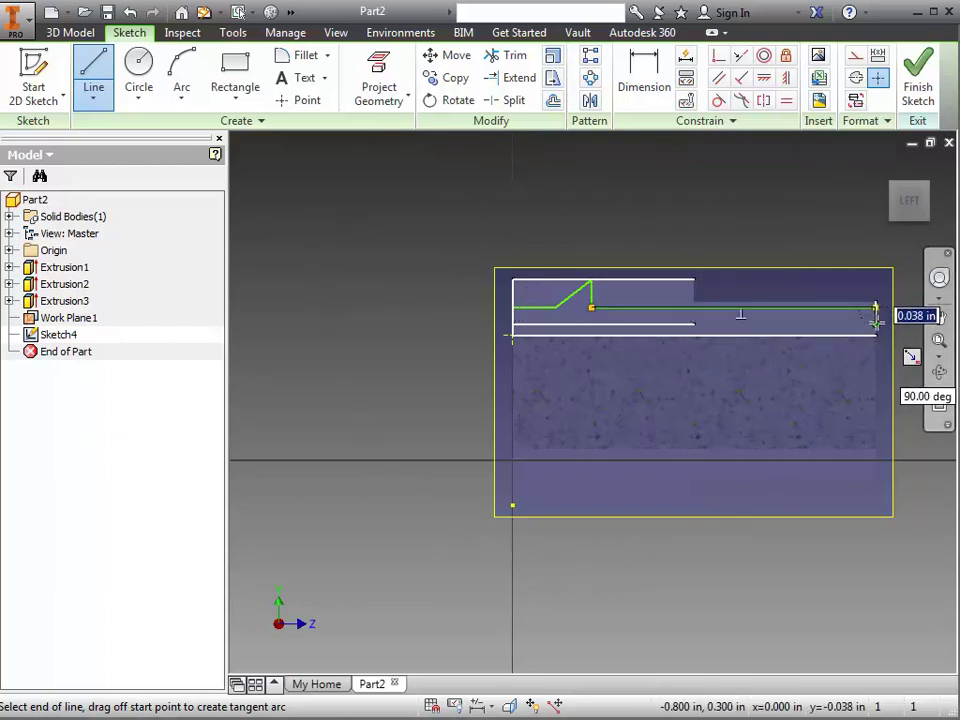
pyautogui.click(876, 319)
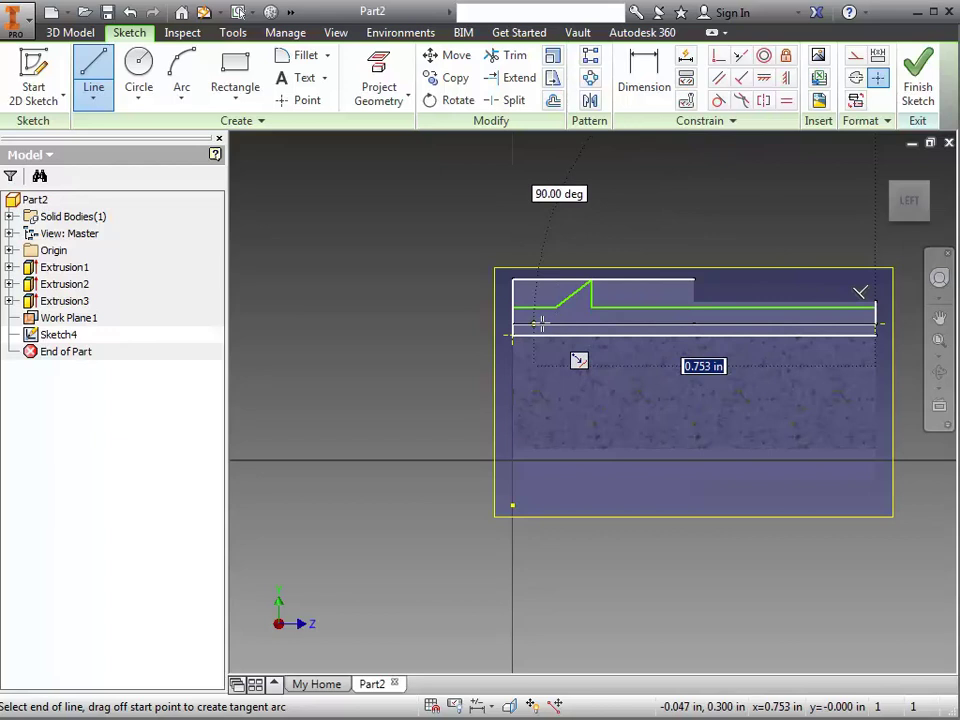
pyautogui.doubleClick(535, 323)
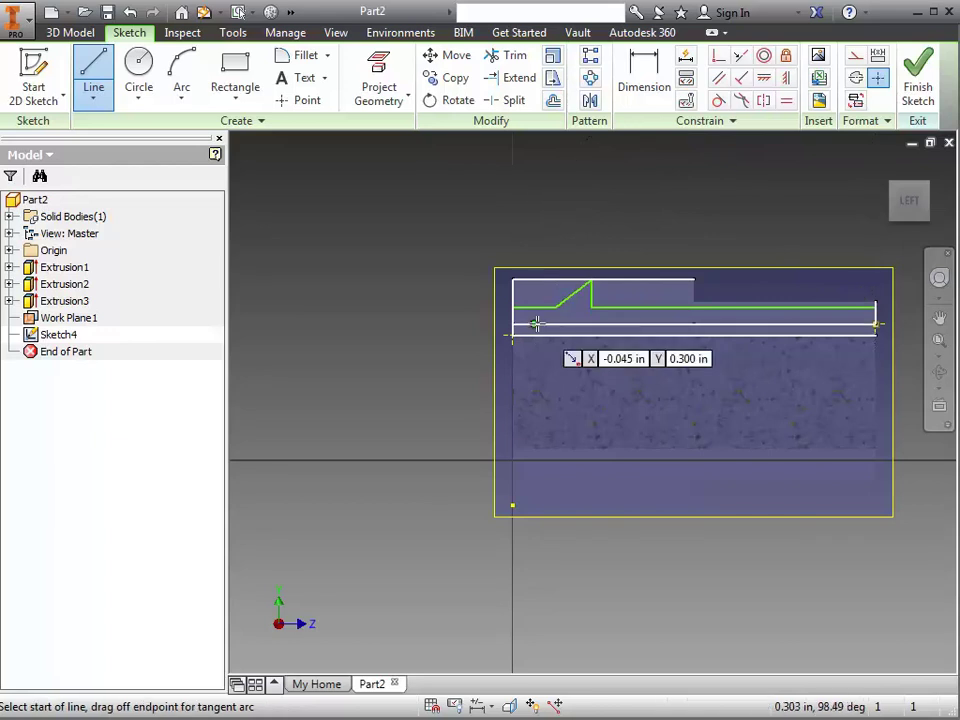
pyautogui.click(535, 324)
pyautogui.doubleClick(535, 333)
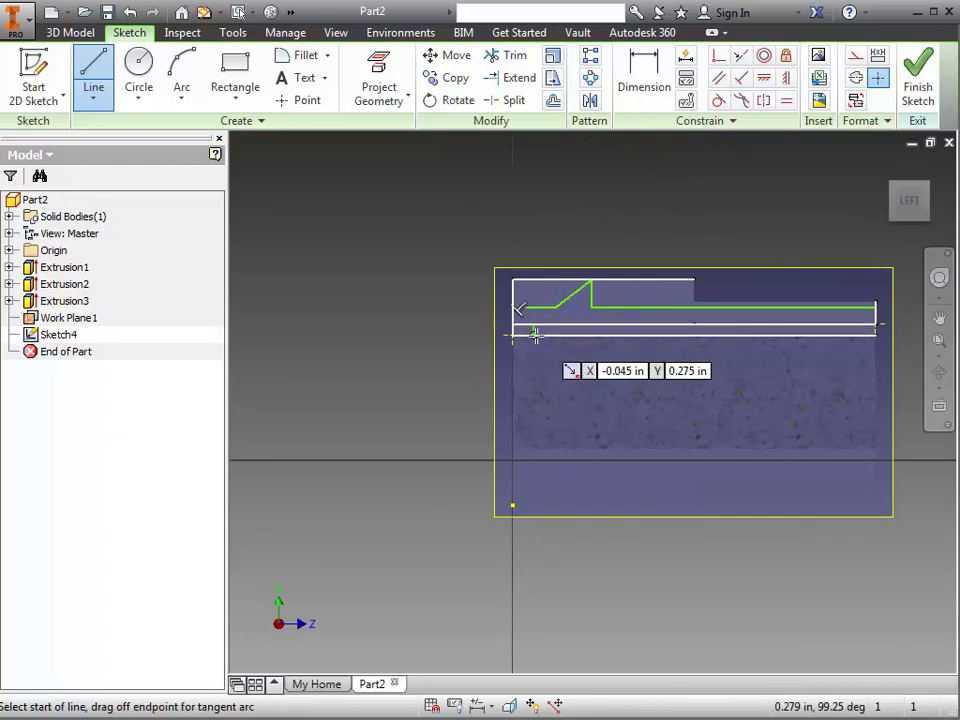
pyautogui.click(535, 333)
pyautogui.doubleClick(513, 333)
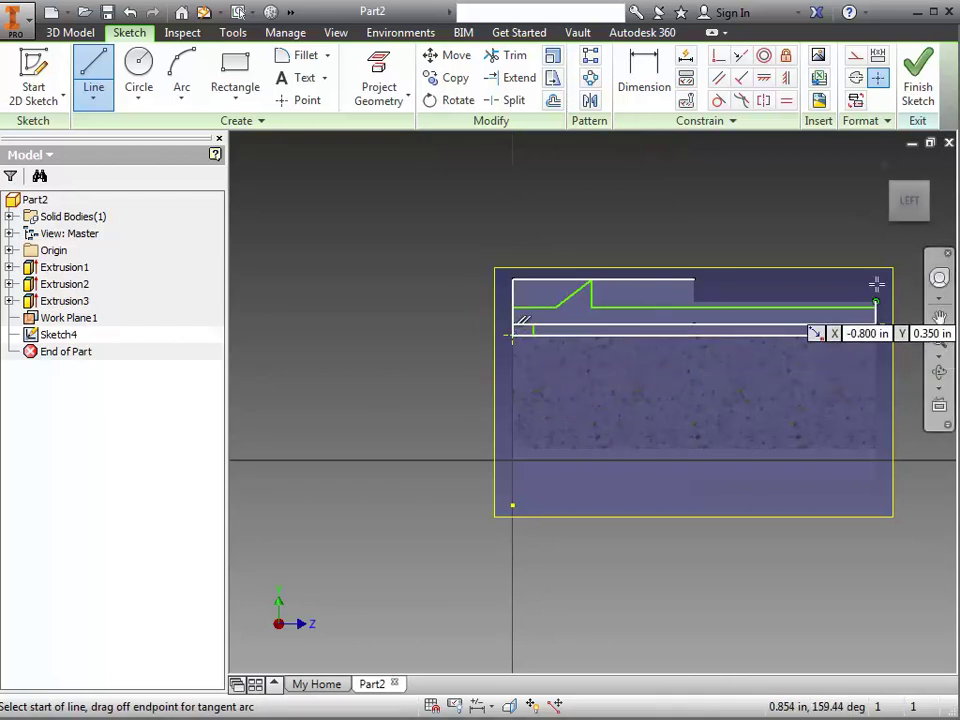
# Extrude the sketched strip 0.4 in symmetrically to both sides of its plane
pyautogui.click(920, 76)
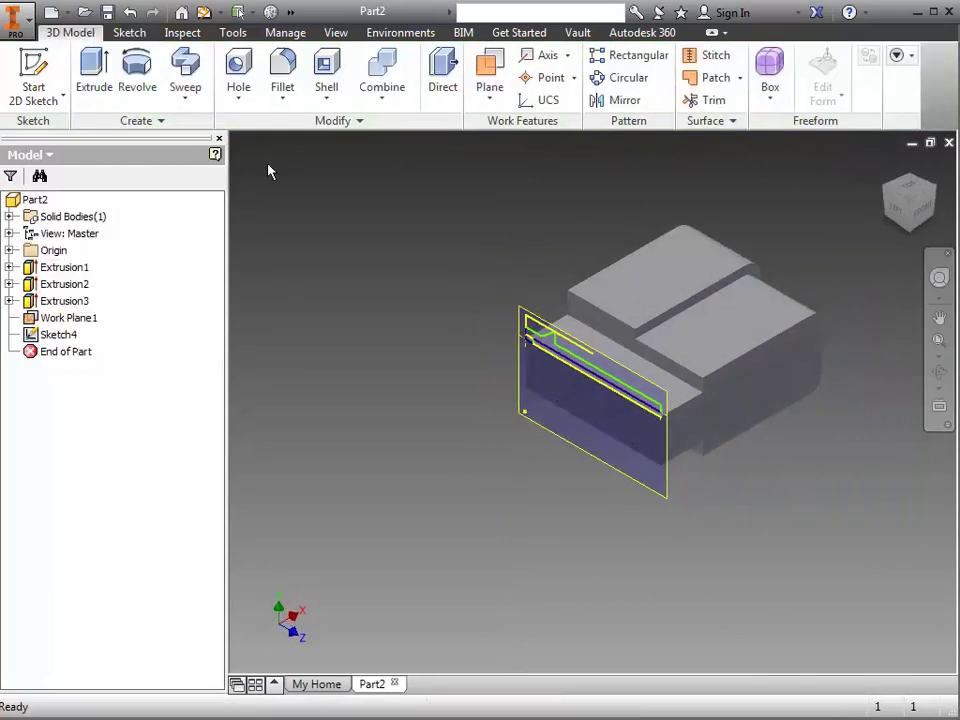
pyautogui.click(95, 72)
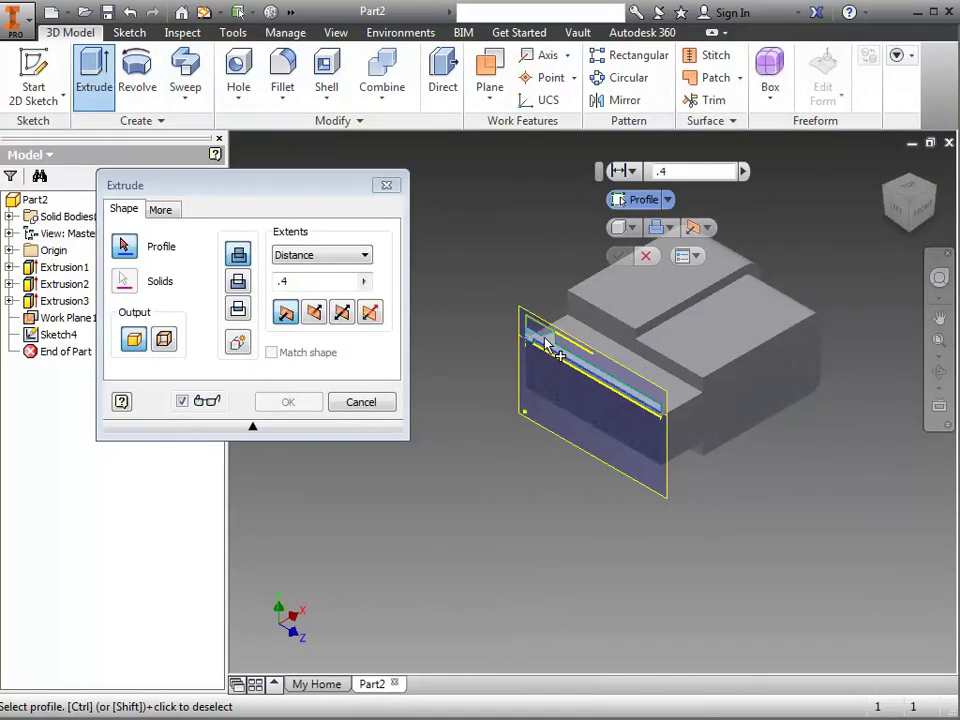
pyautogui.click(548, 345)
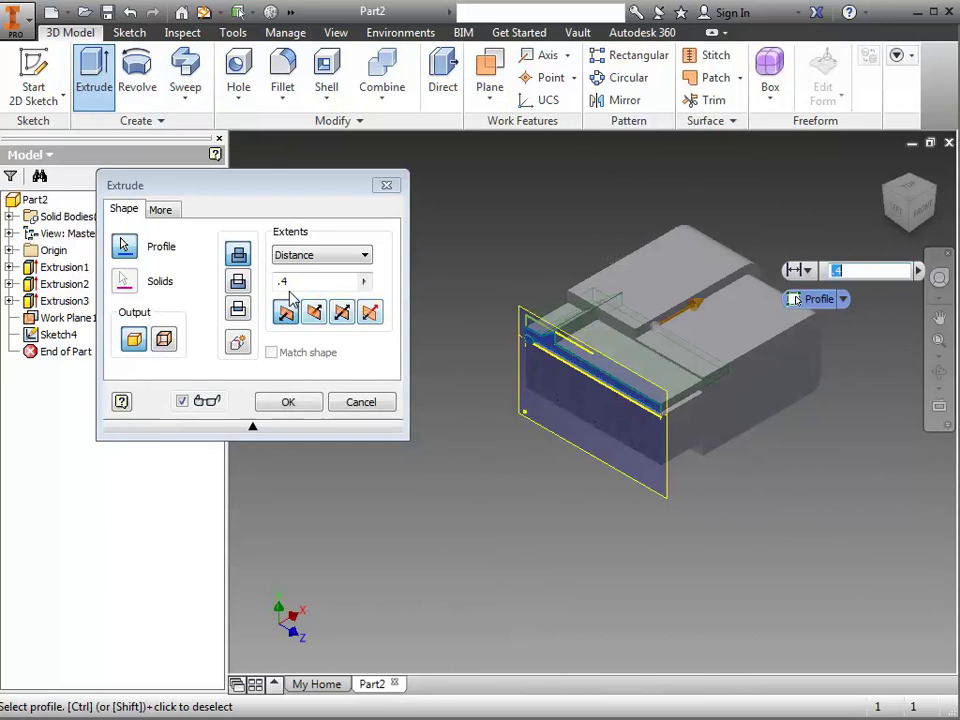
pyautogui.click(342, 314)
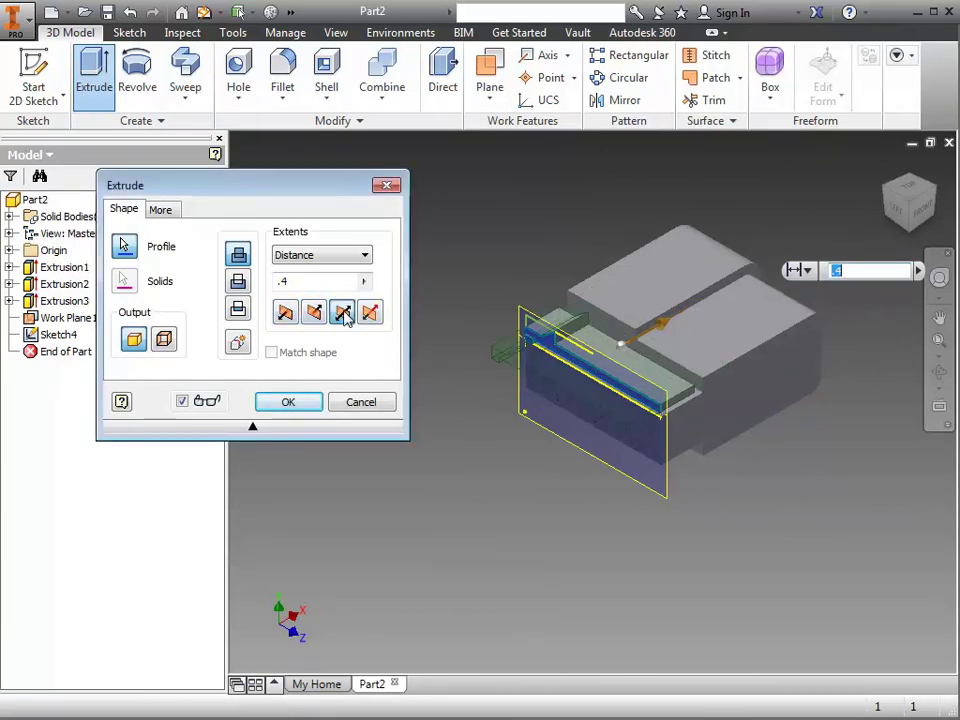
pyautogui.scroll(-4, 651, 433)
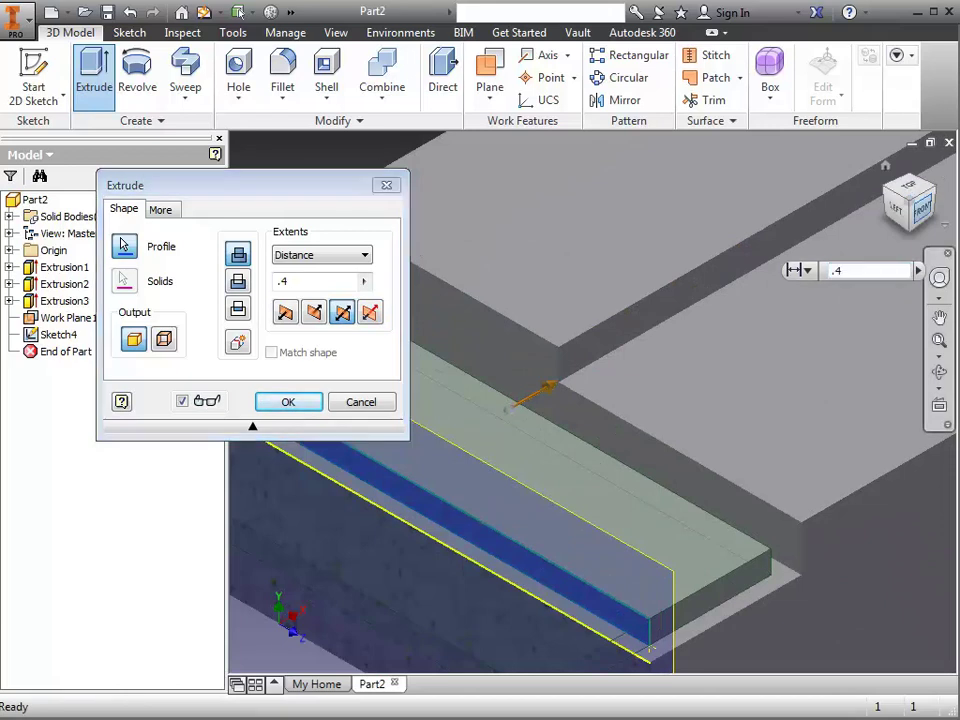
pyautogui.click(921, 208)
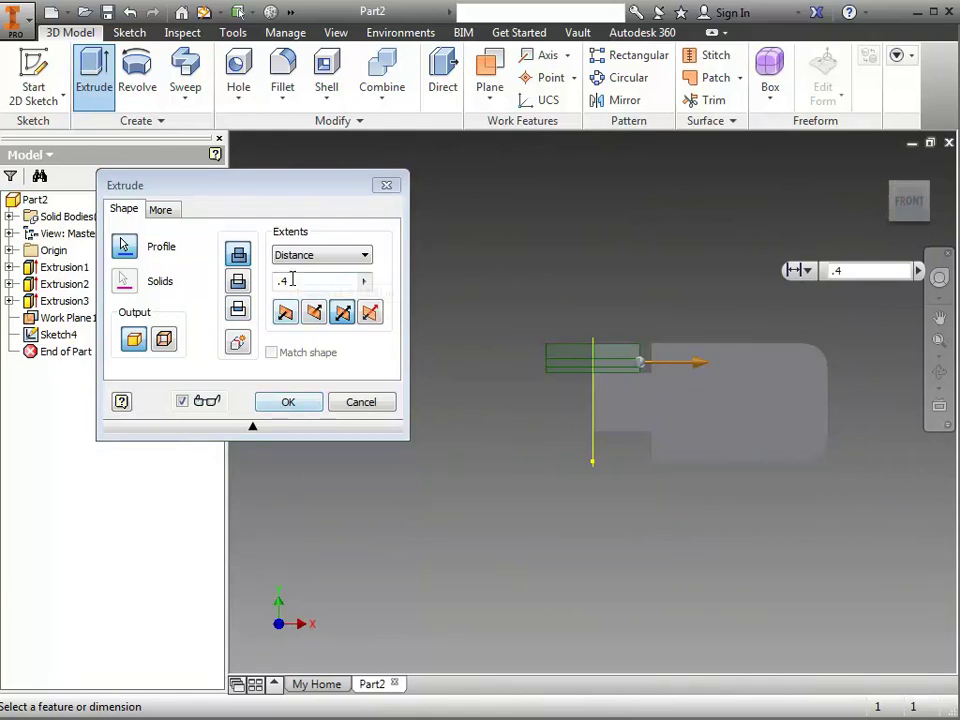
pyautogui.click(289, 402)
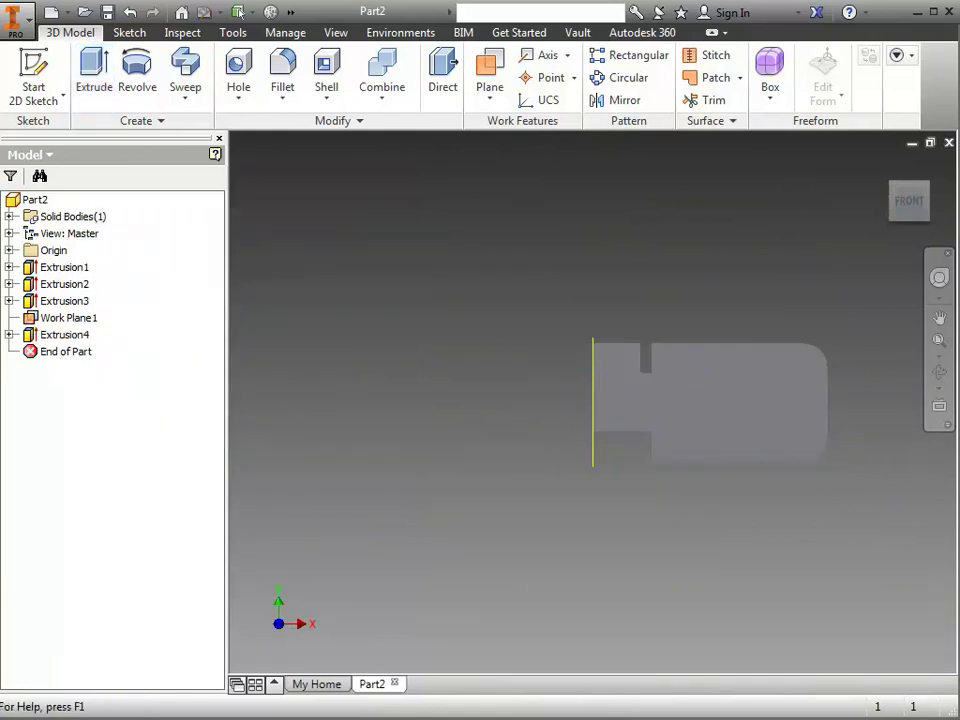
# Return to the home view and end the section view to show the whole connector
pyautogui.press('F6')
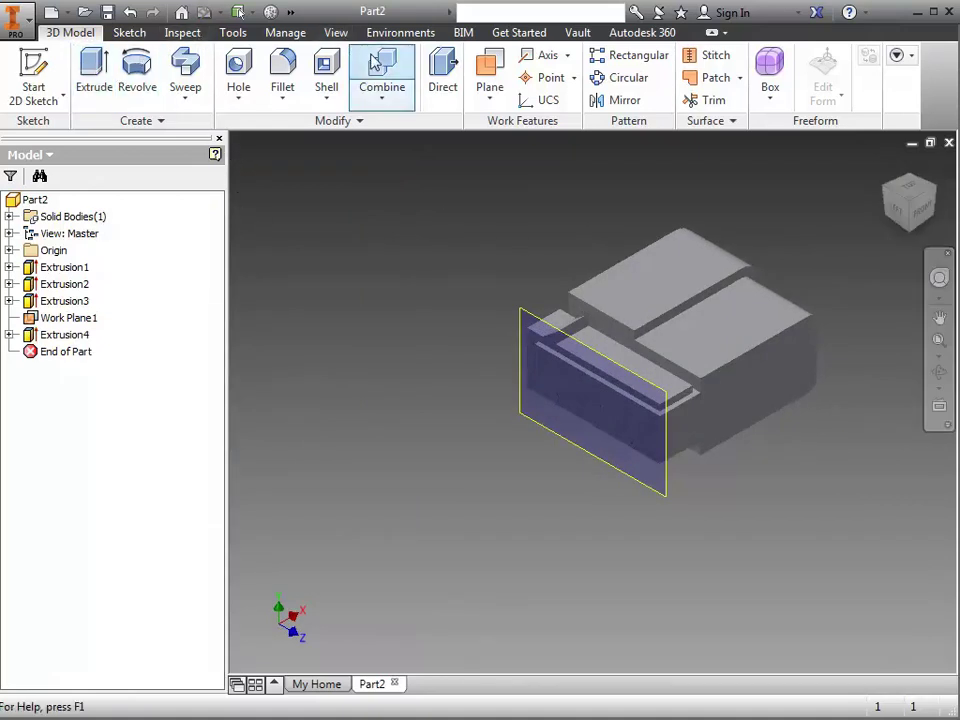
pyautogui.click(335, 32)
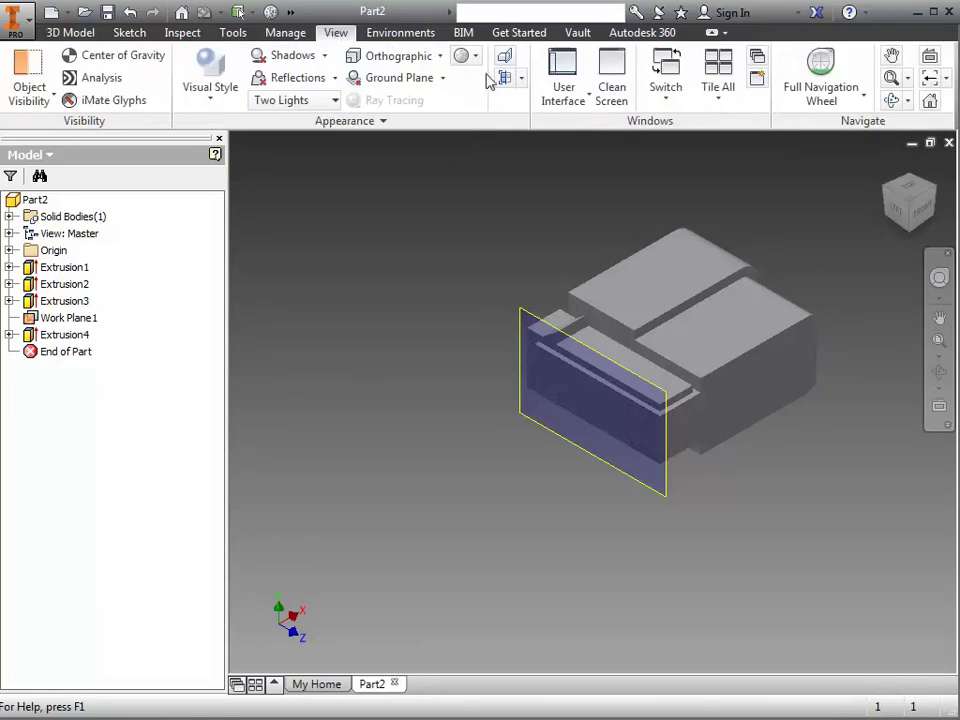
pyautogui.click(522, 82)
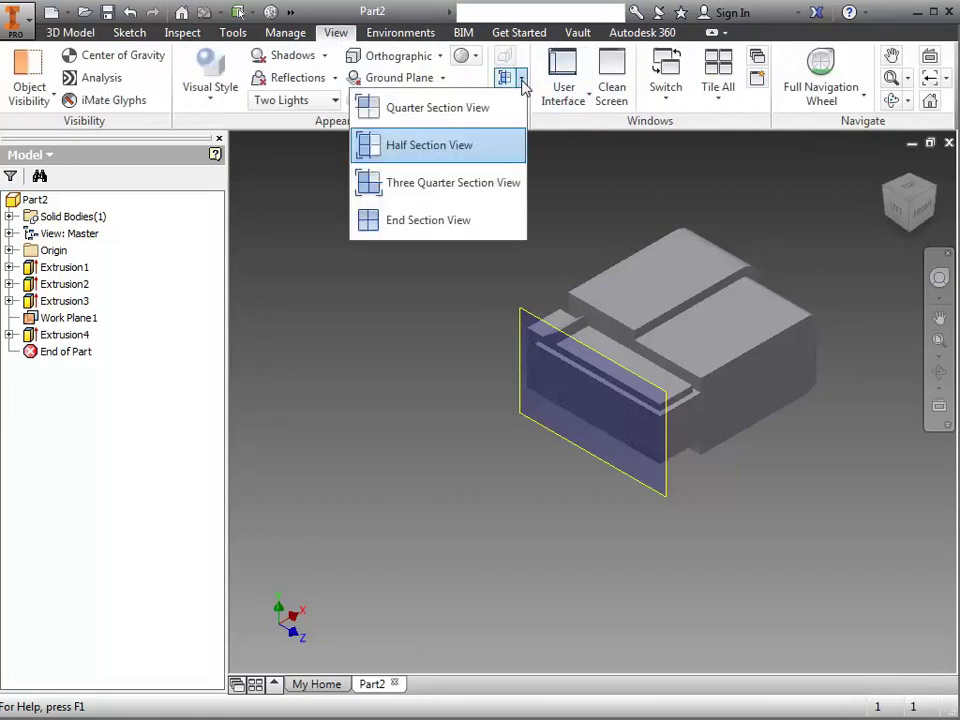
pyautogui.click(495, 230)
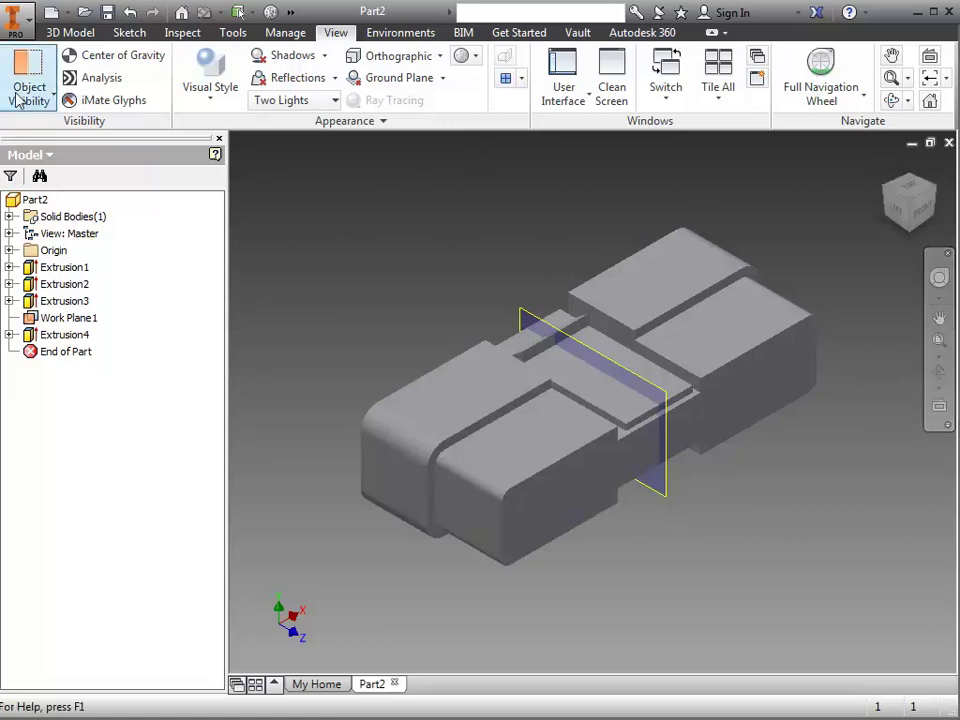
# Start a new 2D sketch on the work plane at the front of the part
pyautogui.click(143, 36)
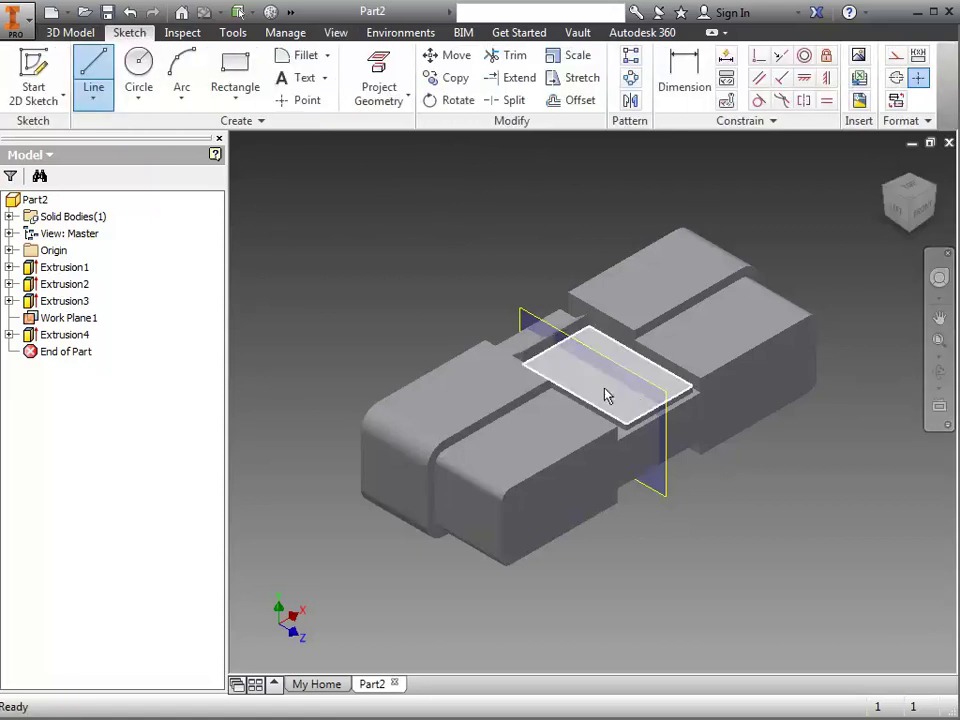
pyautogui.click(641, 403)
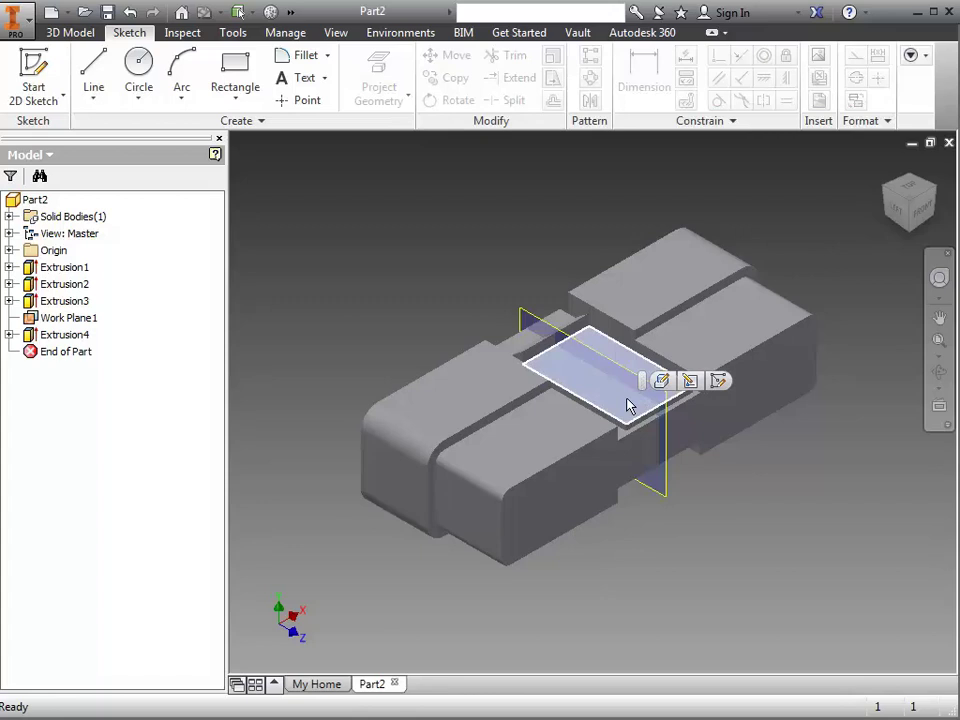
pyautogui.click(44, 74)
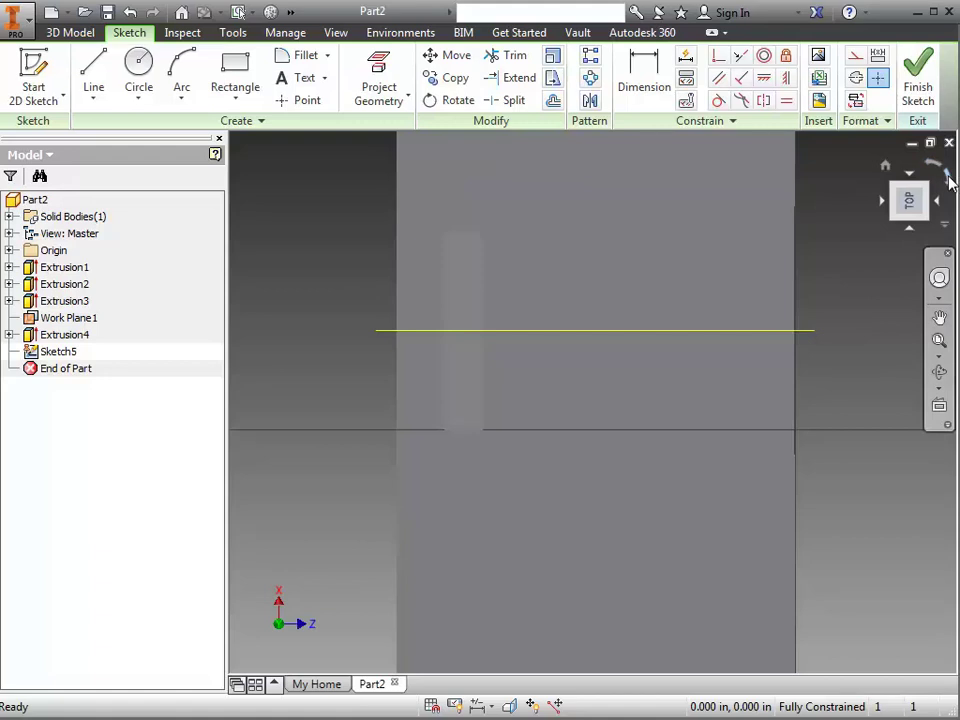
pyautogui.click(950, 180)
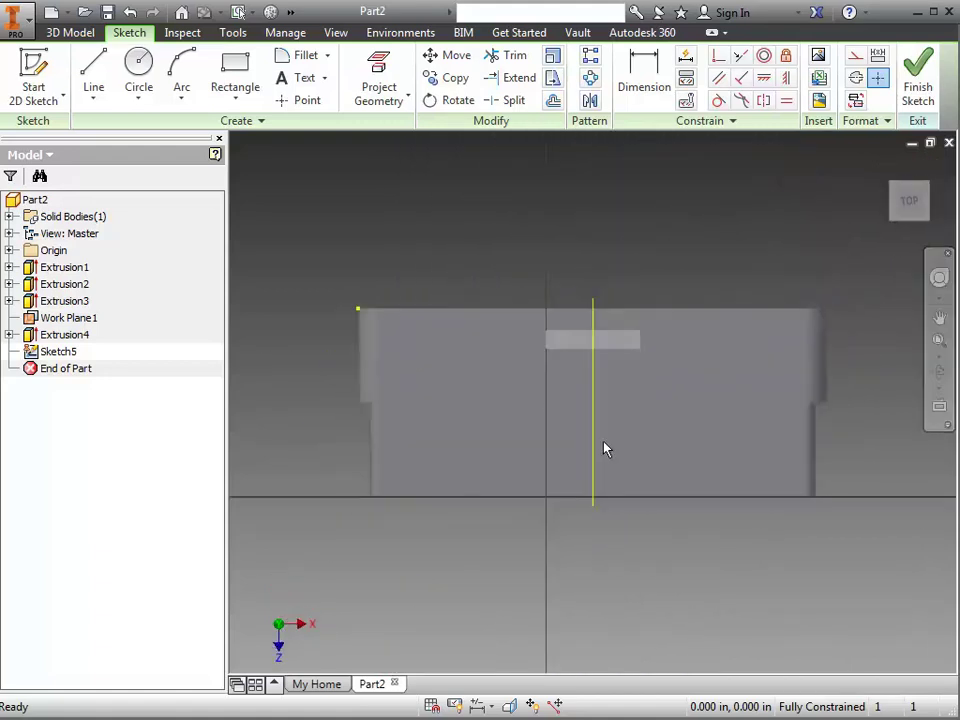
# Draw a small rectangle centred on the vertical line
pyautogui.click(228, 76)
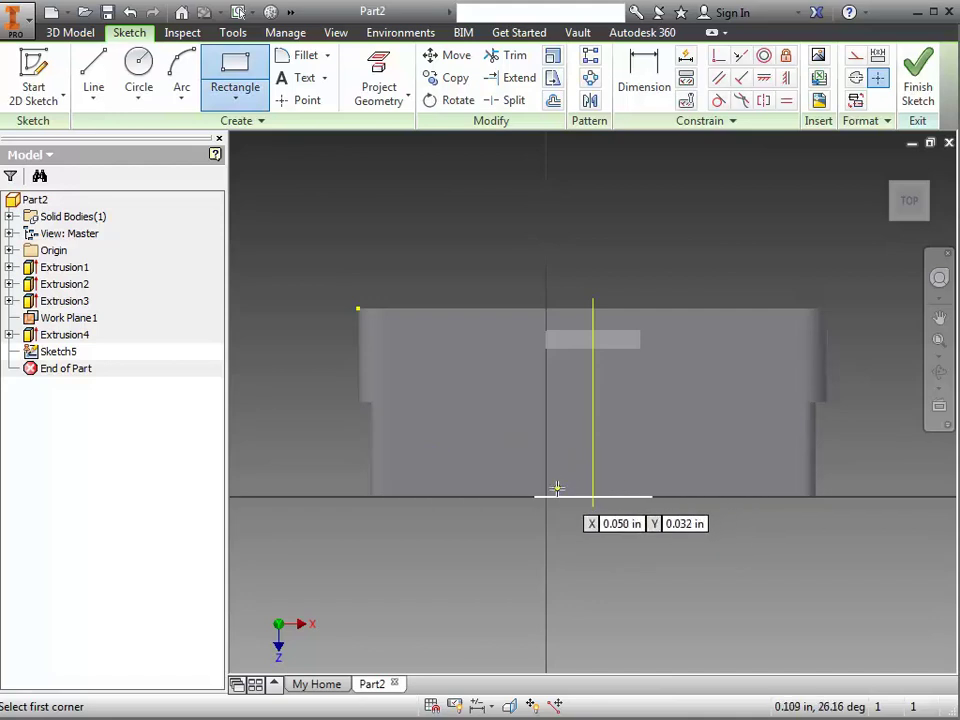
pyautogui.click(909, 212)
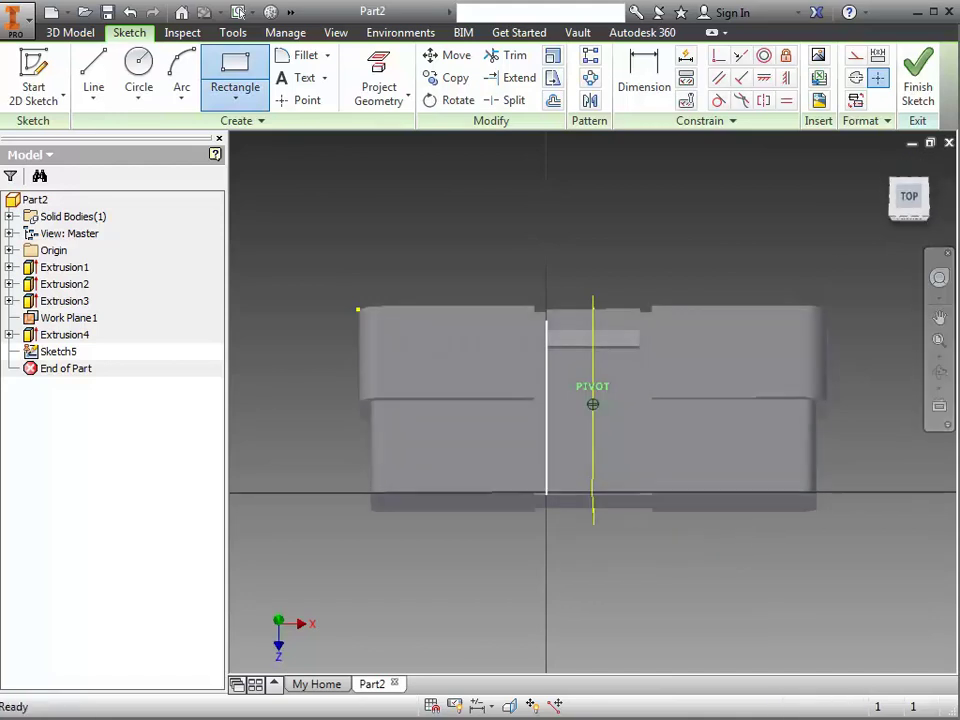
pyautogui.scroll(3, 556, 455)
pyautogui.click(552, 473)
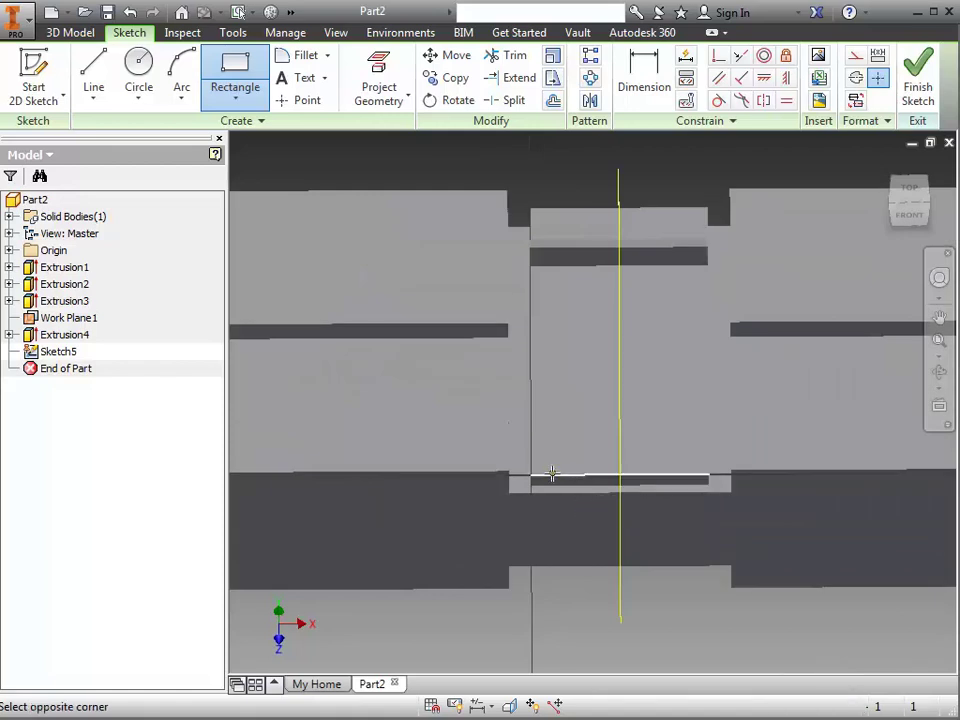
pyautogui.click(685, 380)
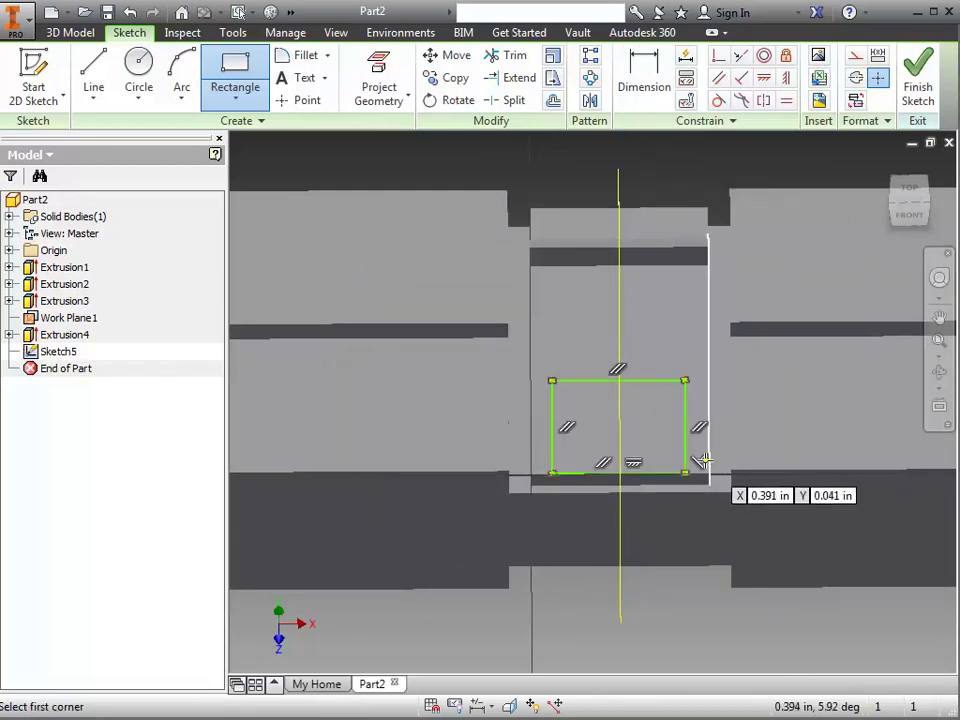
pyautogui.click(552, 380)
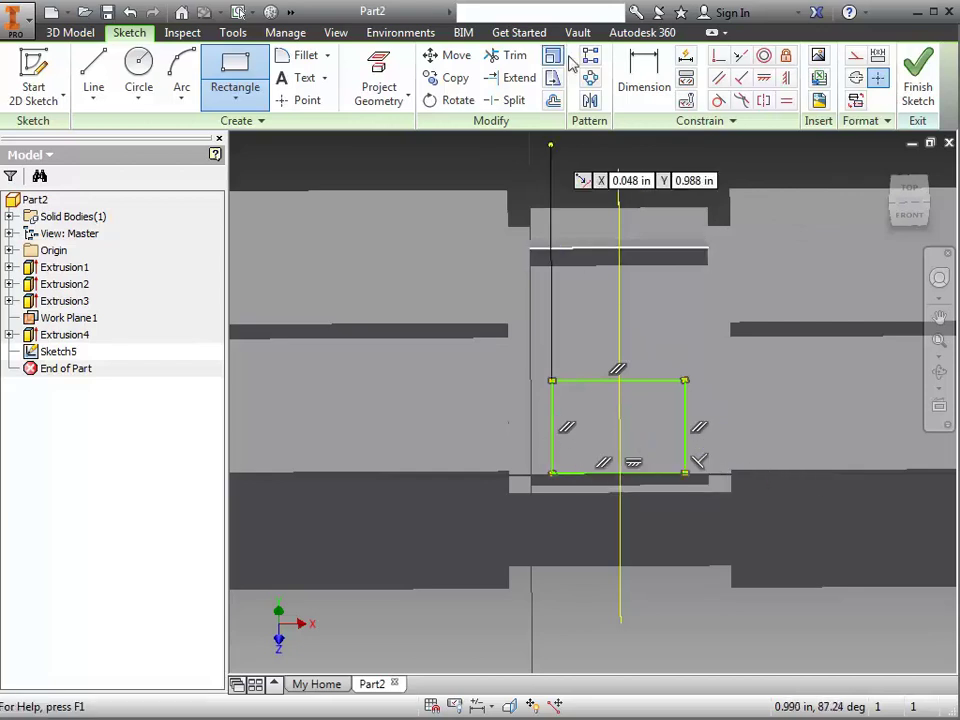
# Cap the rectangle with an arc joining its top corners, forming an arch
pyautogui.click(181, 80)
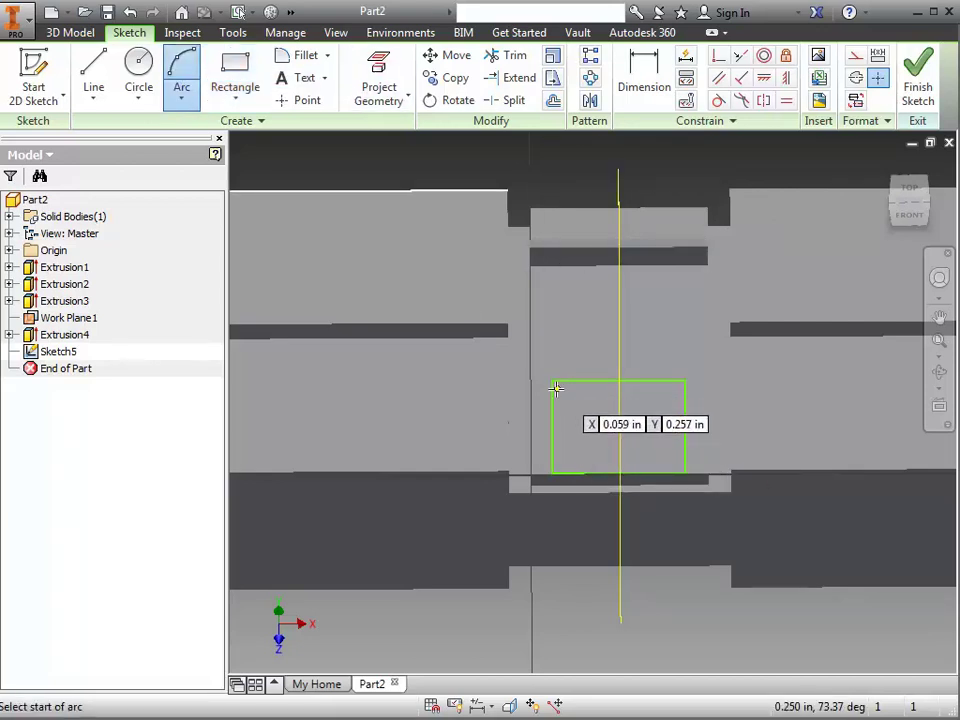
pyautogui.click(552, 380)
pyautogui.click(685, 380)
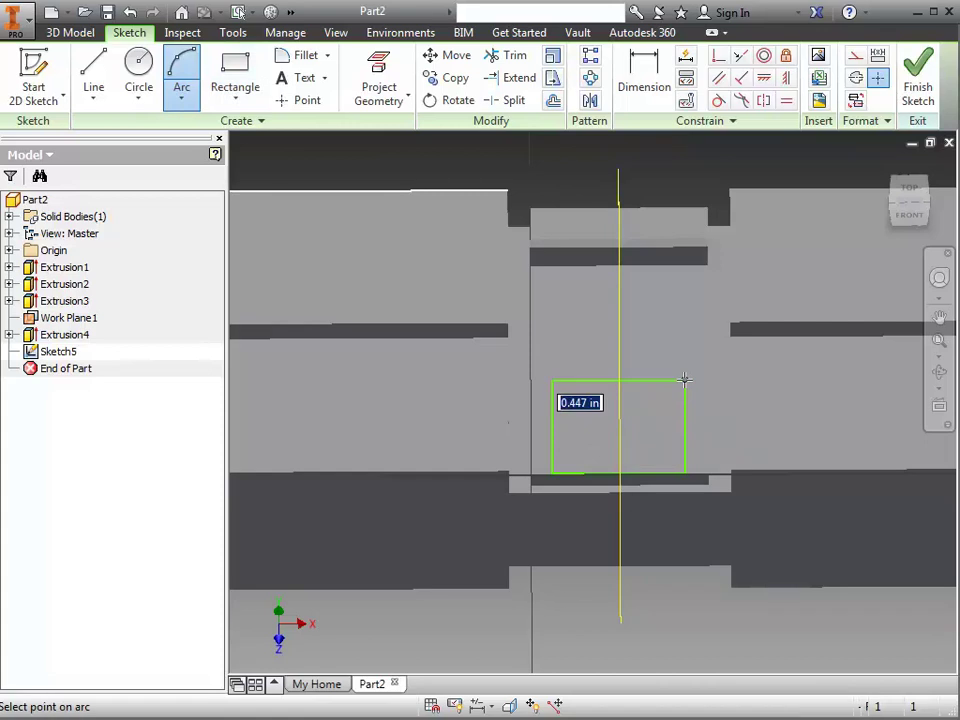
pyautogui.click(620, 331)
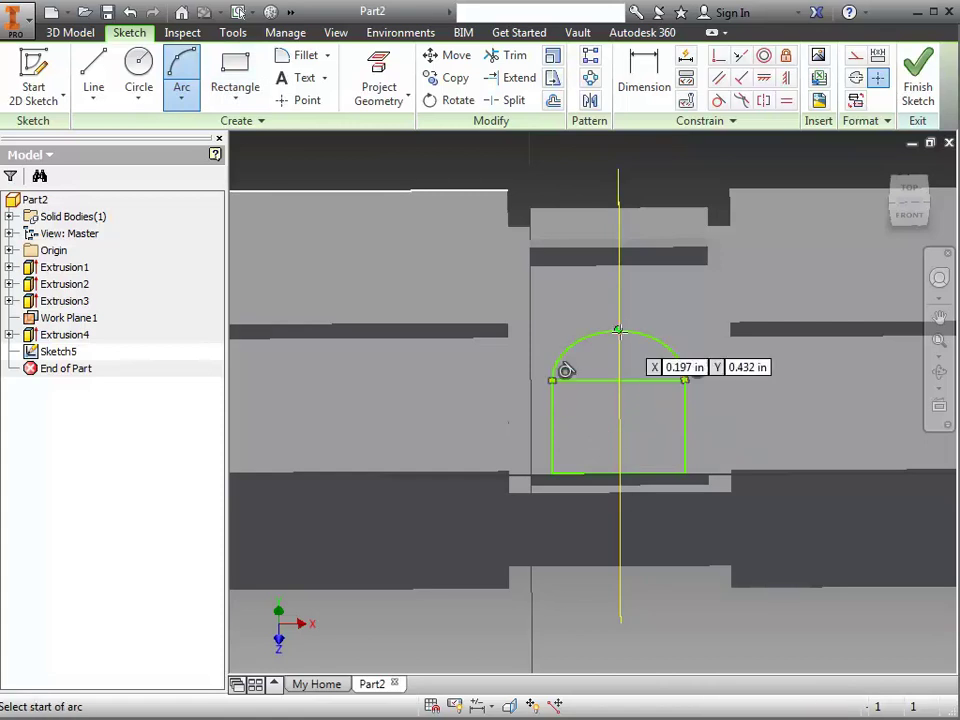
# Extrude the arch profile 0.02 in in the reversed direction as Extrusion5
pyautogui.click(918, 90)
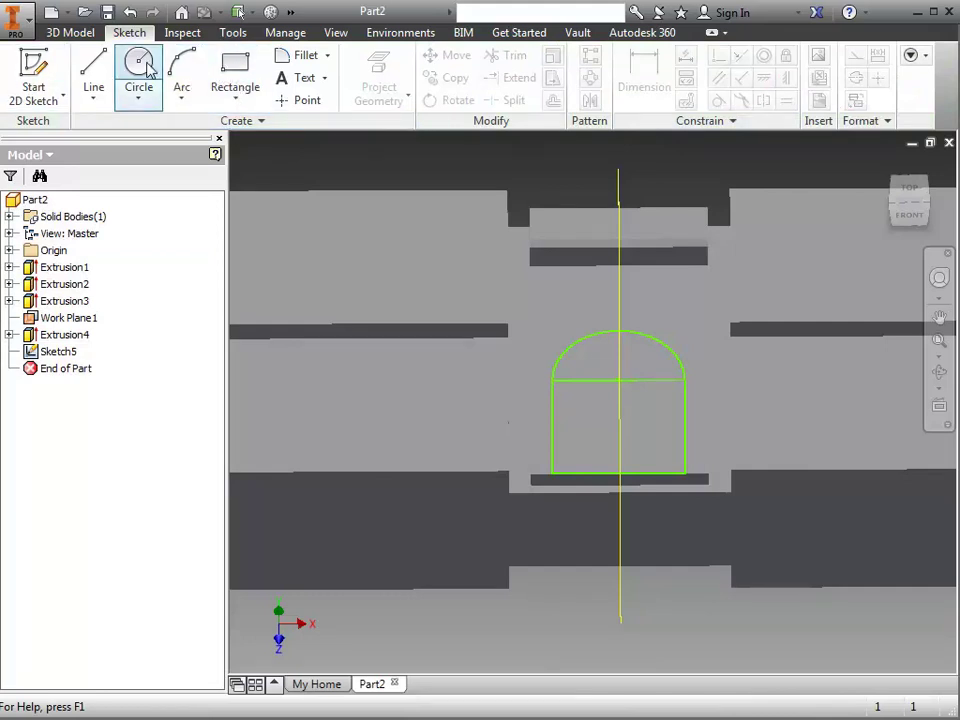
pyautogui.click(77, 35)
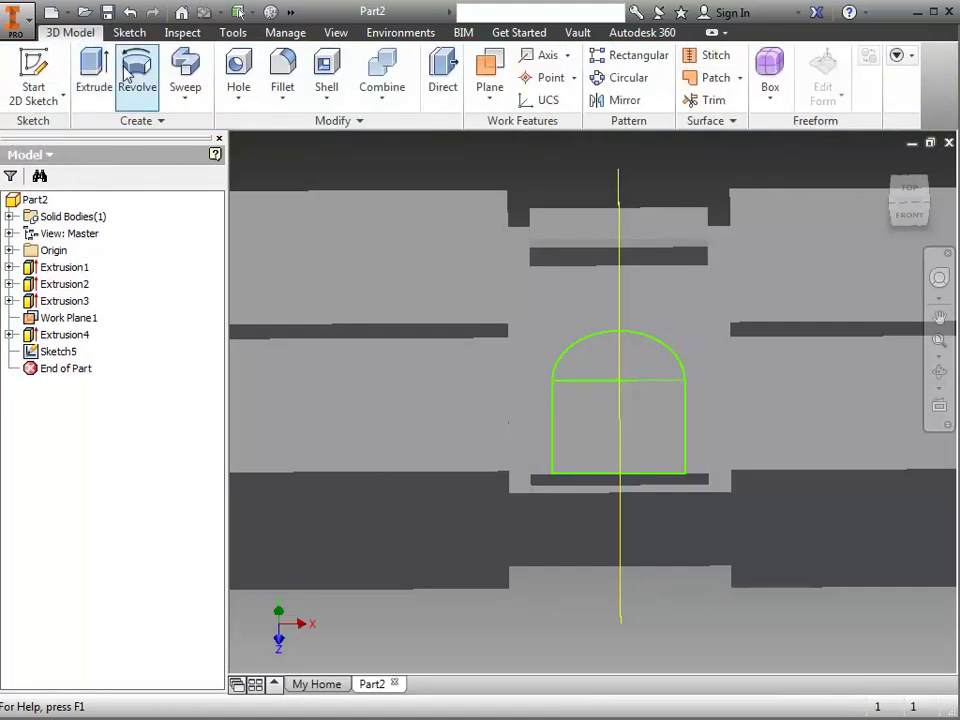
pyautogui.click(94, 78)
pyautogui.click(645, 440)
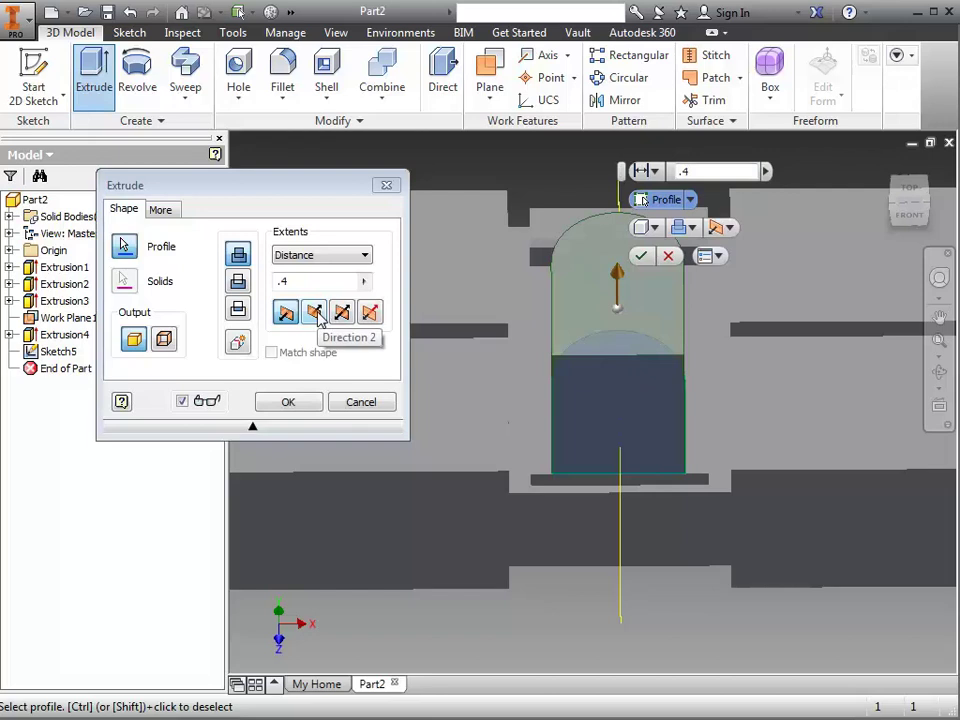
pyautogui.click(316, 313)
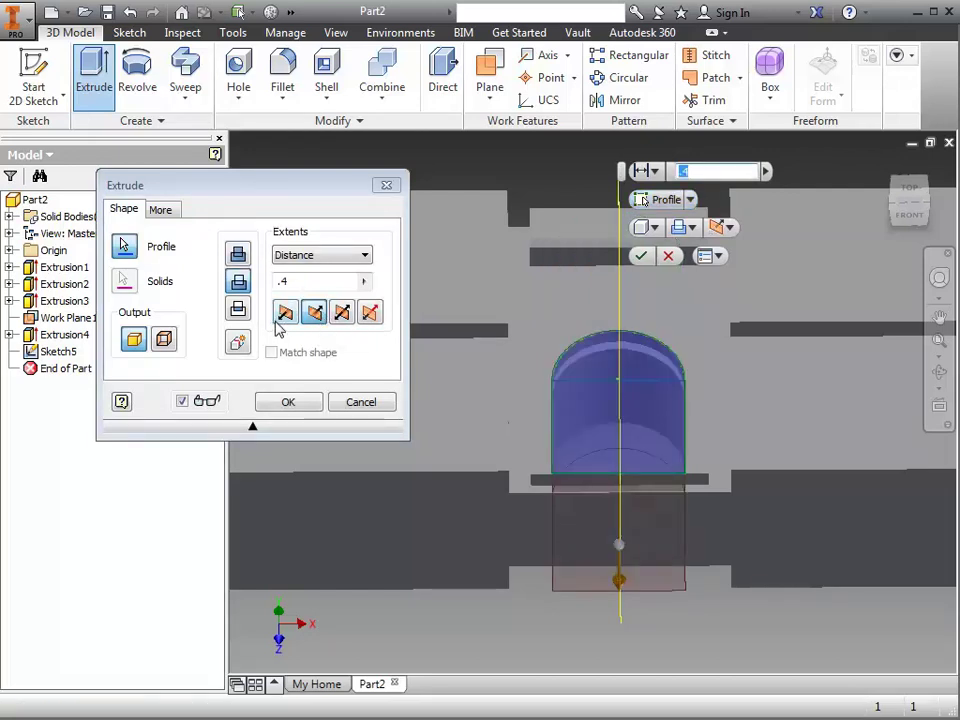
pyautogui.write('.')
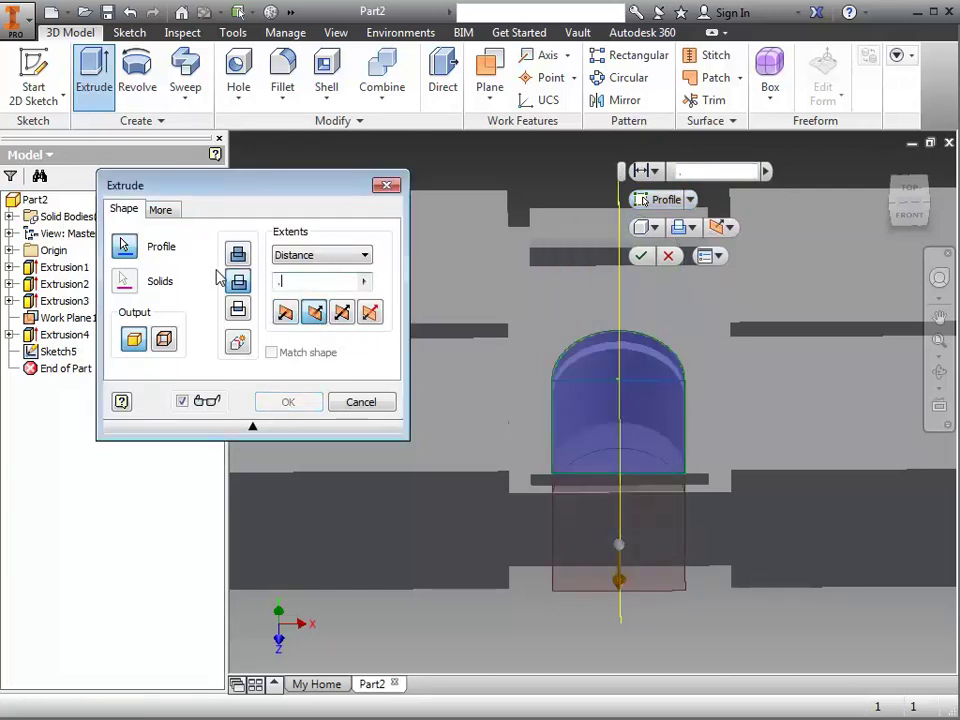
pyautogui.write('0')
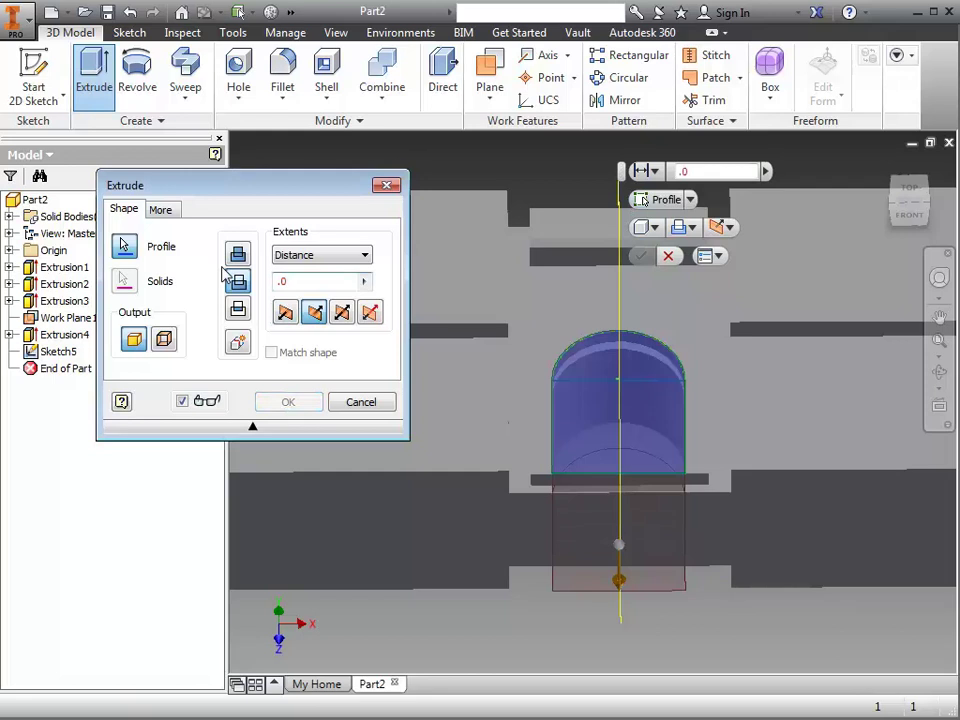
pyautogui.write('2')
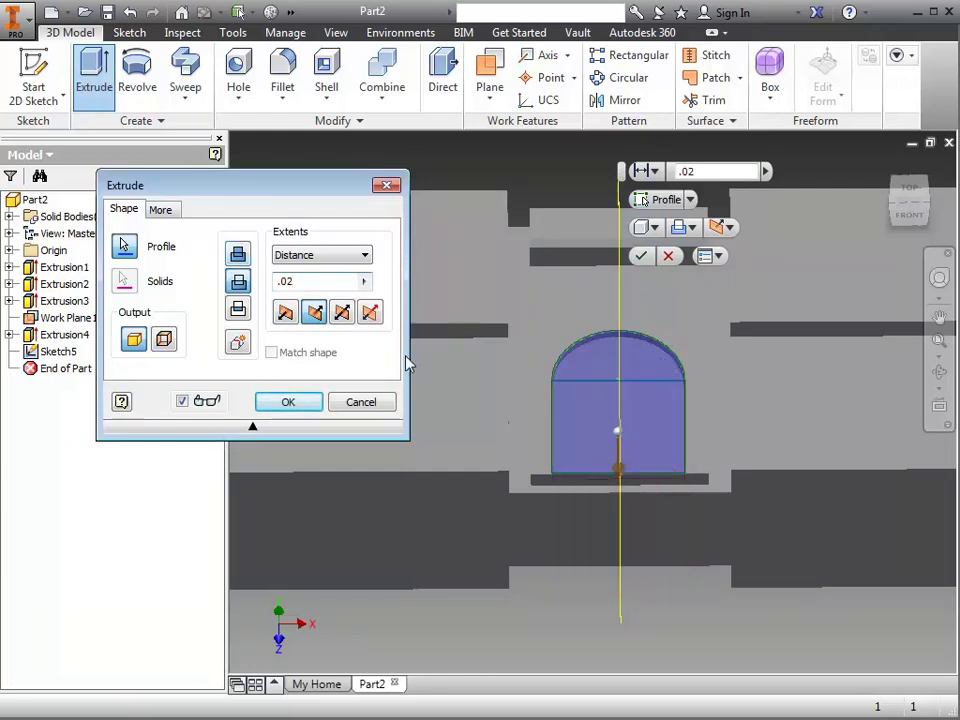
pyautogui.click(288, 402)
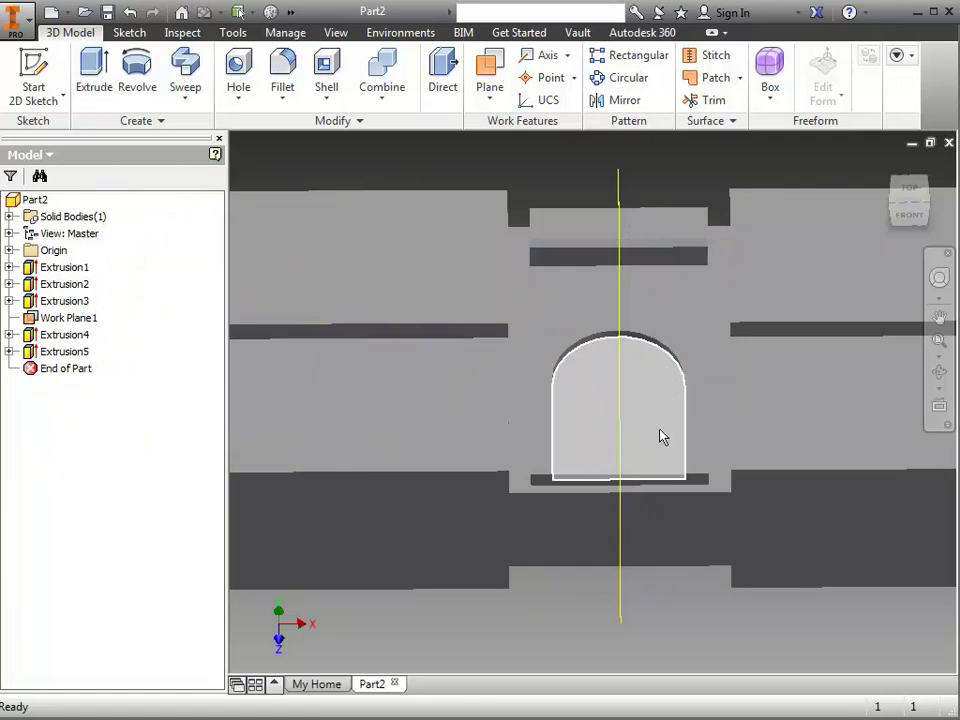
# Round the six inner and outer arch edges with a 0.01 in fillet
pyautogui.click(291, 70)
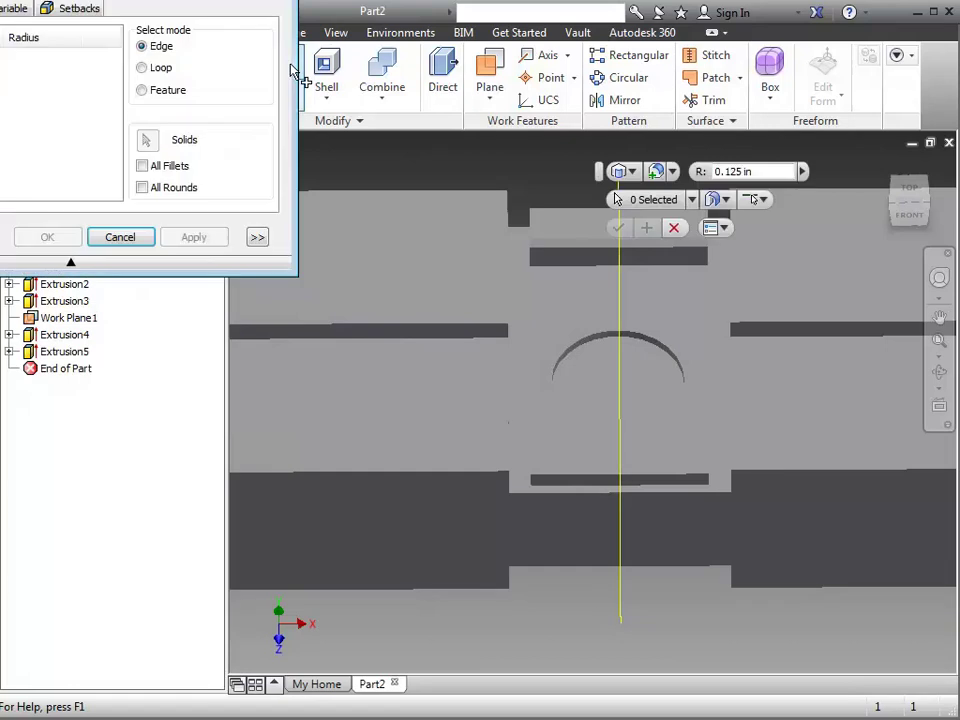
pyautogui.click(440, 298)
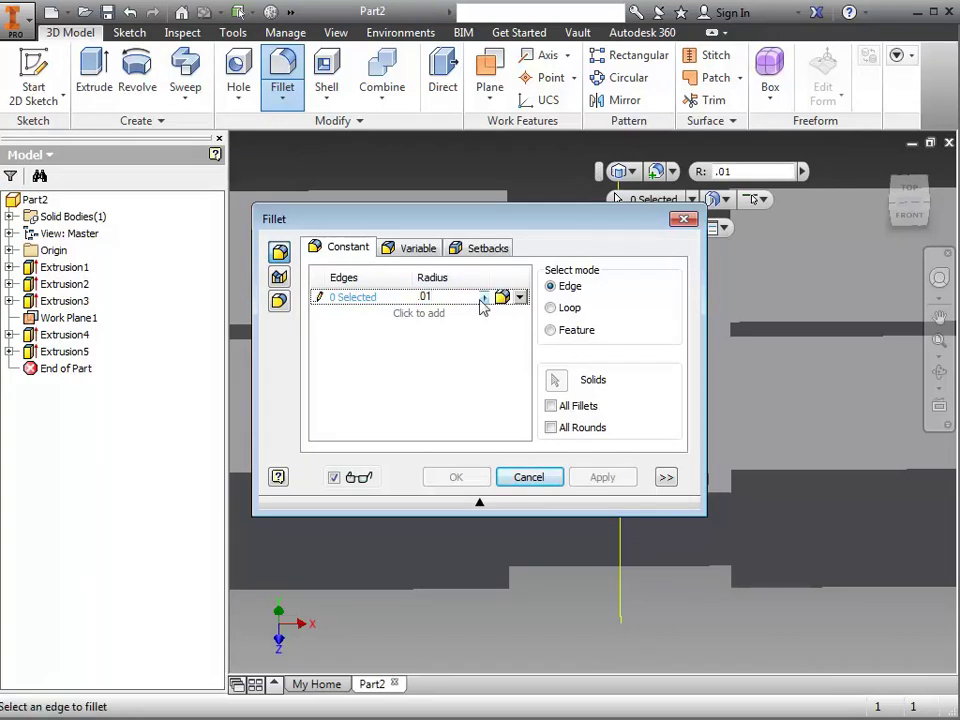
pyautogui.moveTo(601, 218); pyautogui.dragTo(349, 232)
pyautogui.scroll(5, 654, 379)
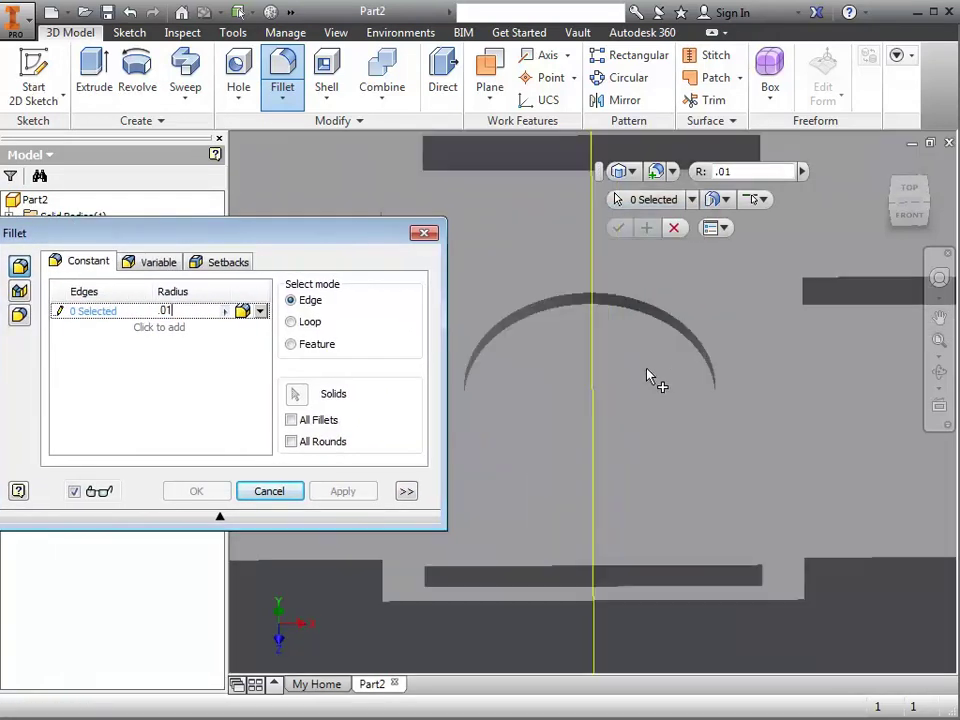
pyautogui.click(708, 300)
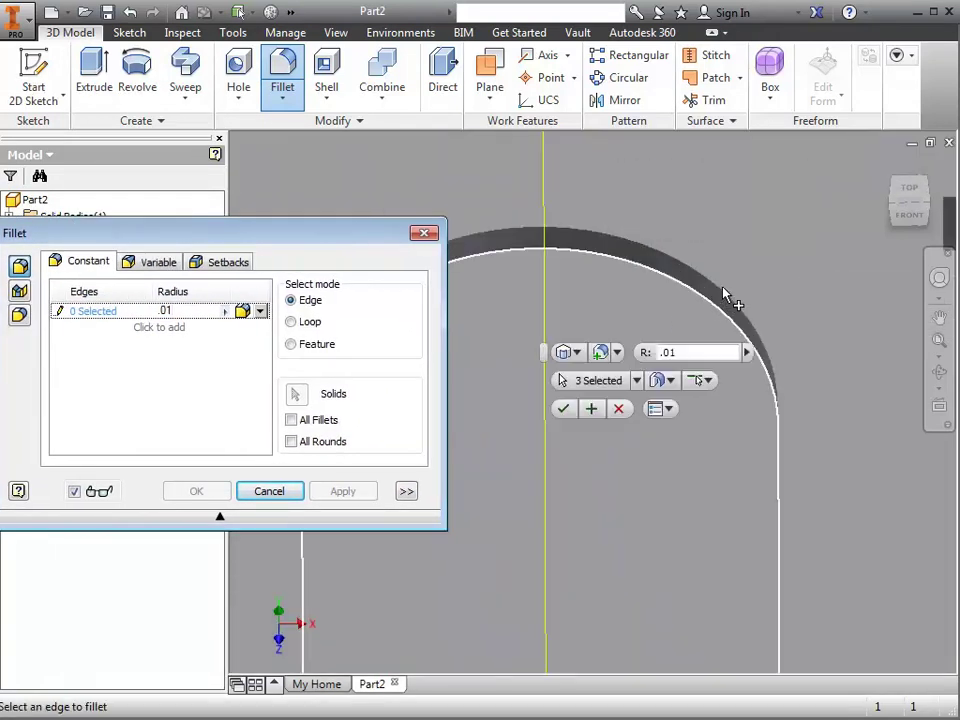
pyautogui.click(716, 289)
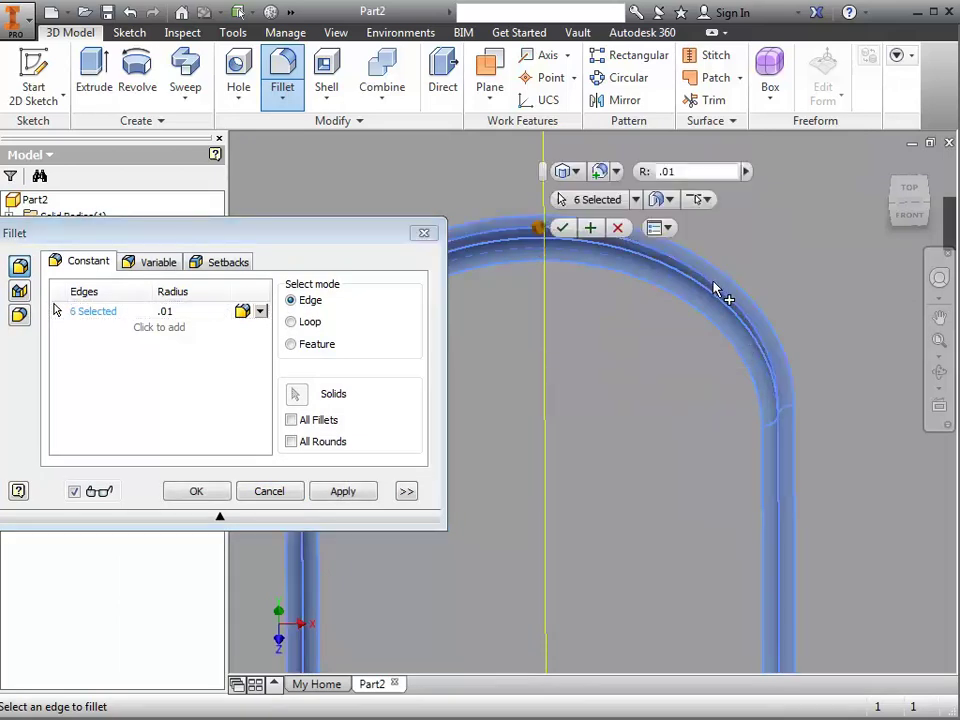
pyautogui.scroll(-3, 822, 333)
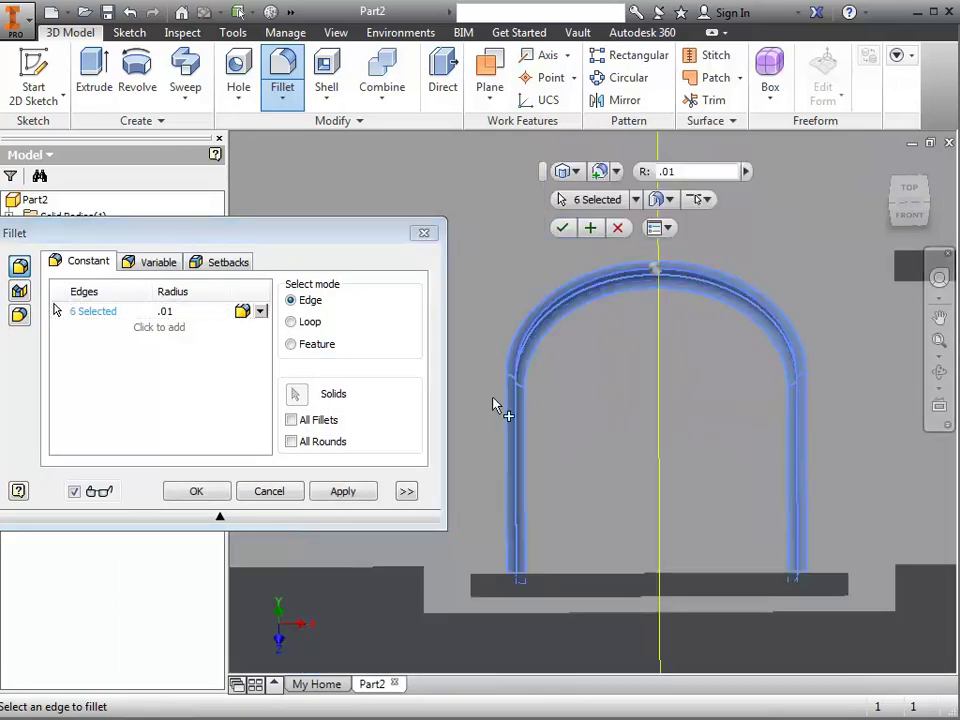
pyautogui.click(196, 491)
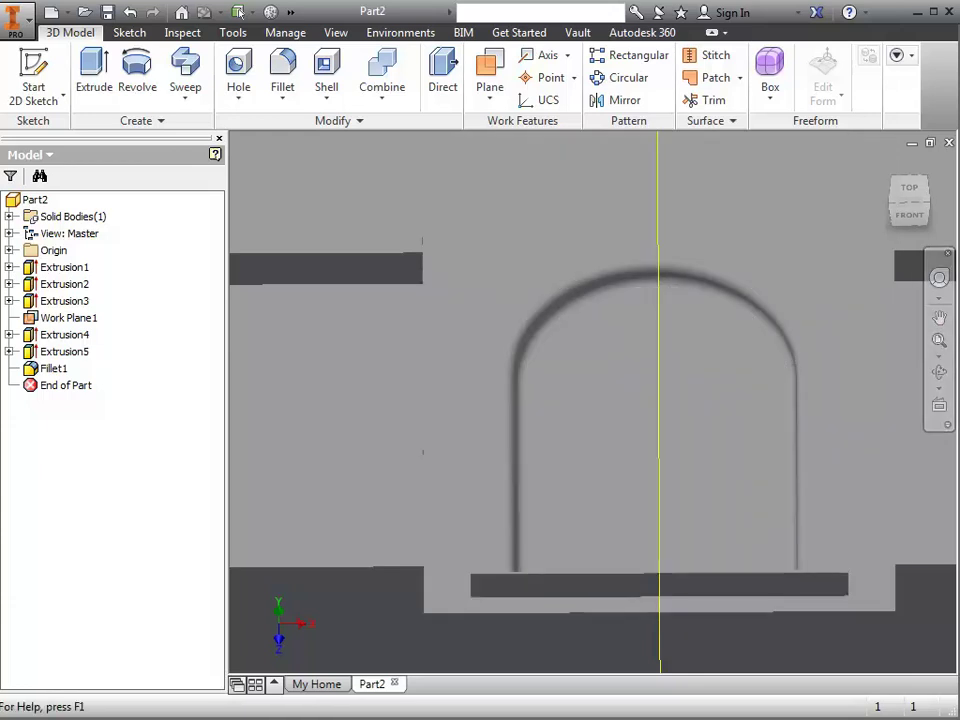
# Start a new 2D sketch on the arched face
pyautogui.click(34, 78)
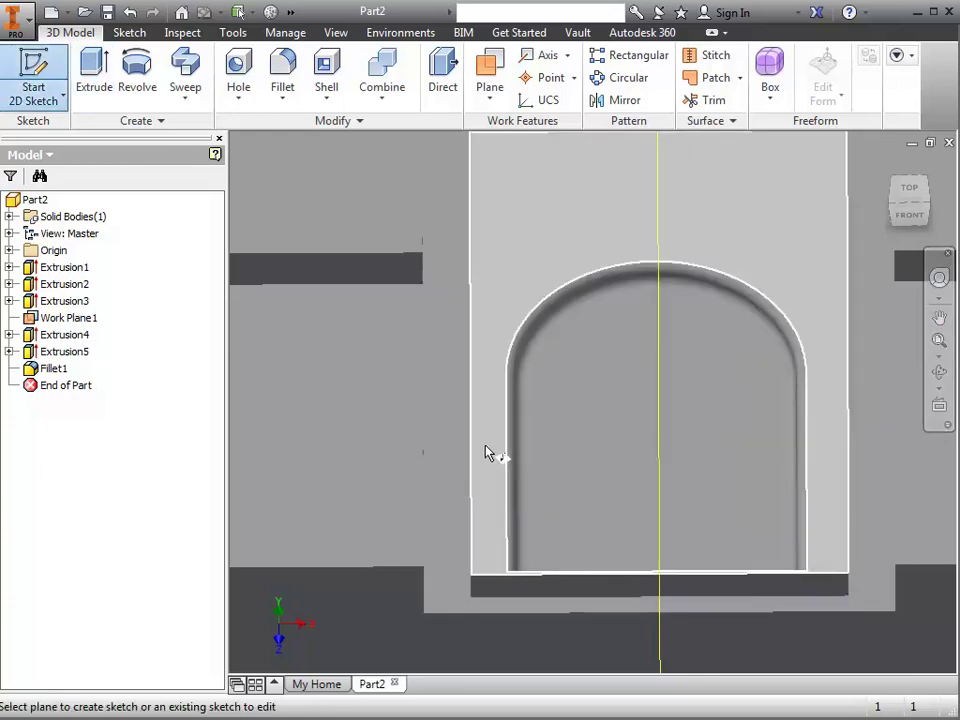
pyautogui.click(485, 450)
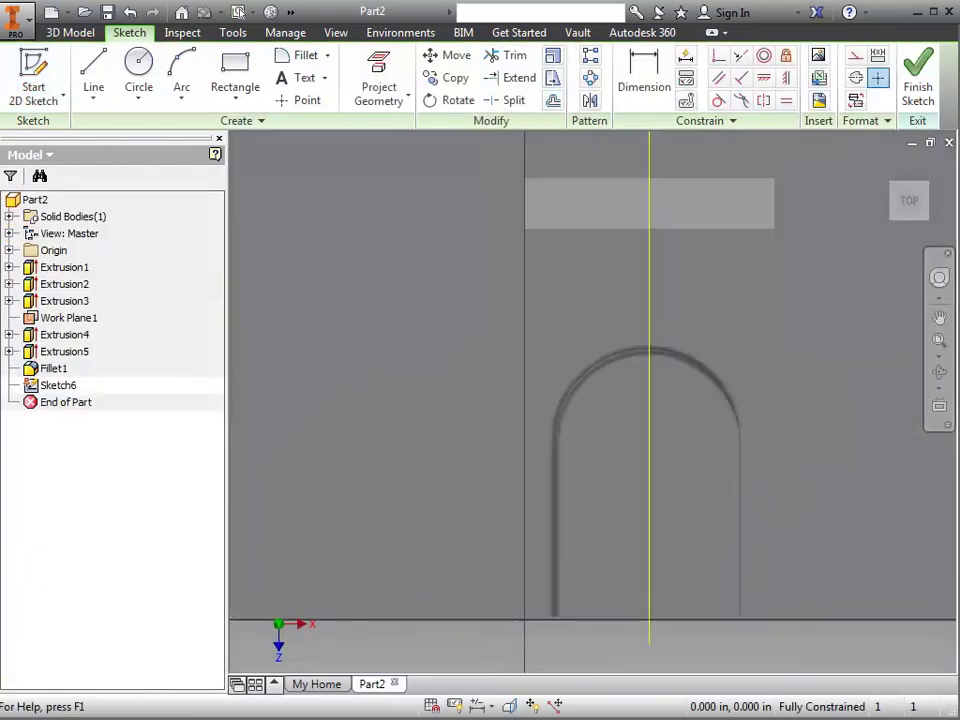
pyautogui.click(93, 70)
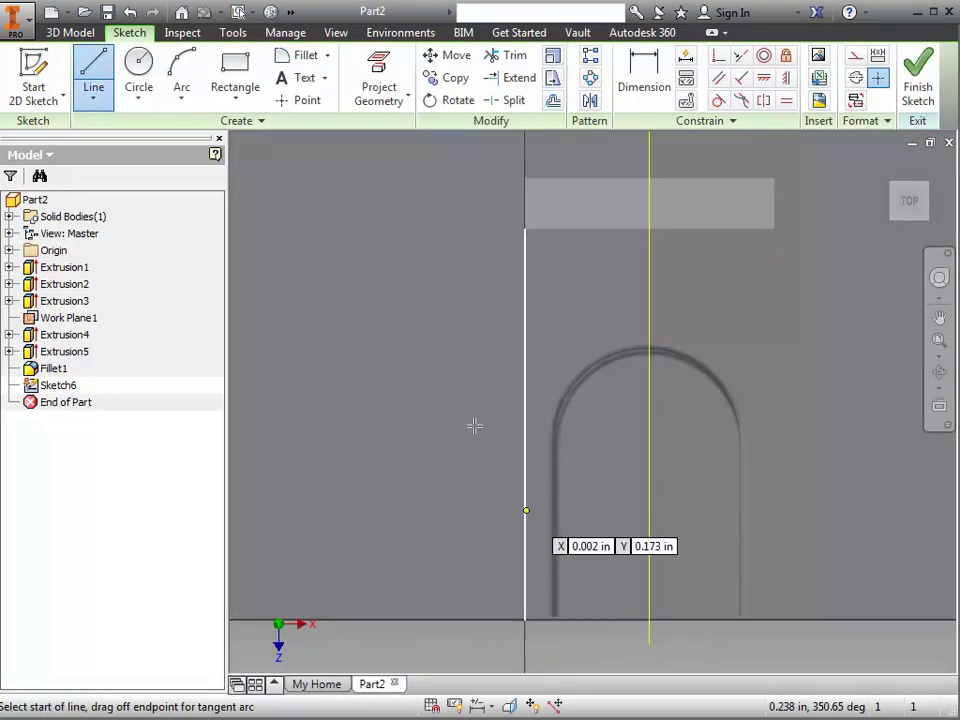
pyautogui.click(235, 80)
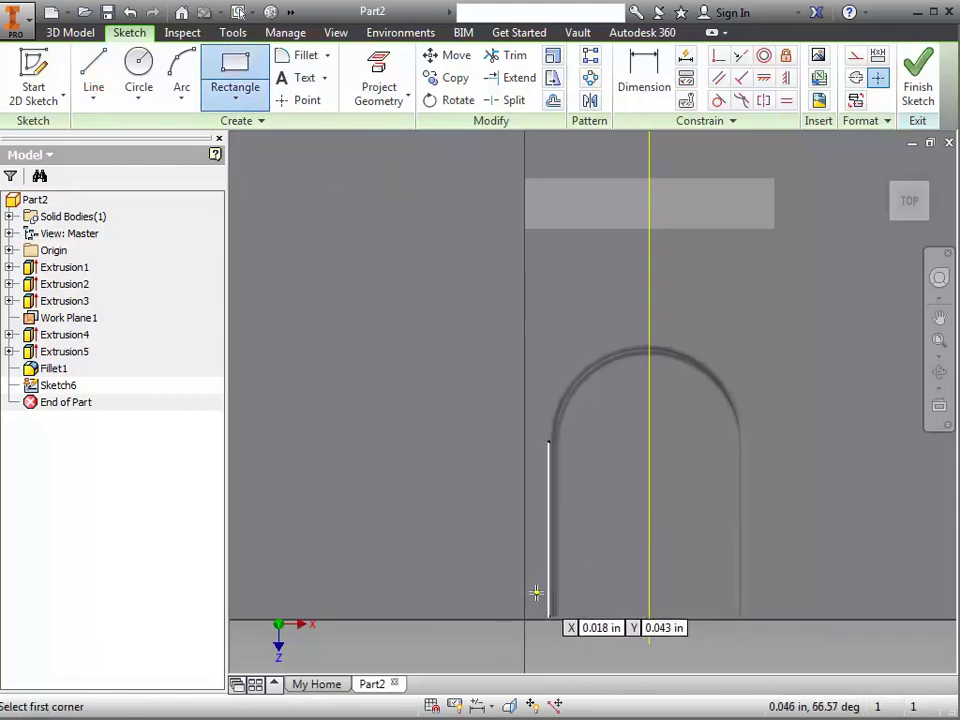
# Draw three thin rectangular bars (bottom, middle, top) across the arch and finish the sketch
pyautogui.click(536, 592)
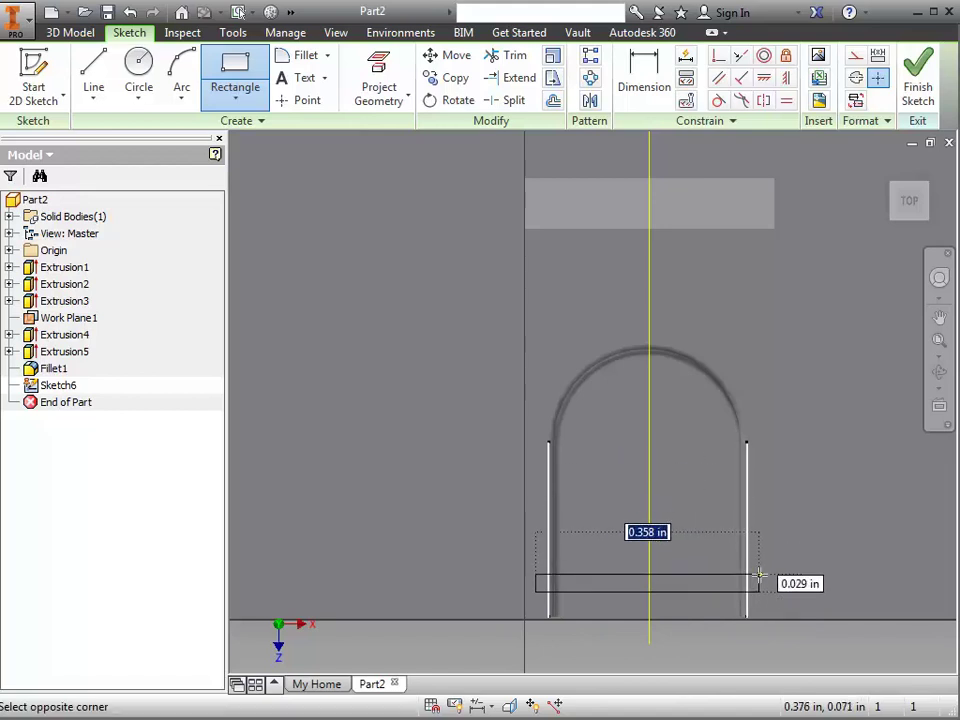
pyautogui.click(759, 577)
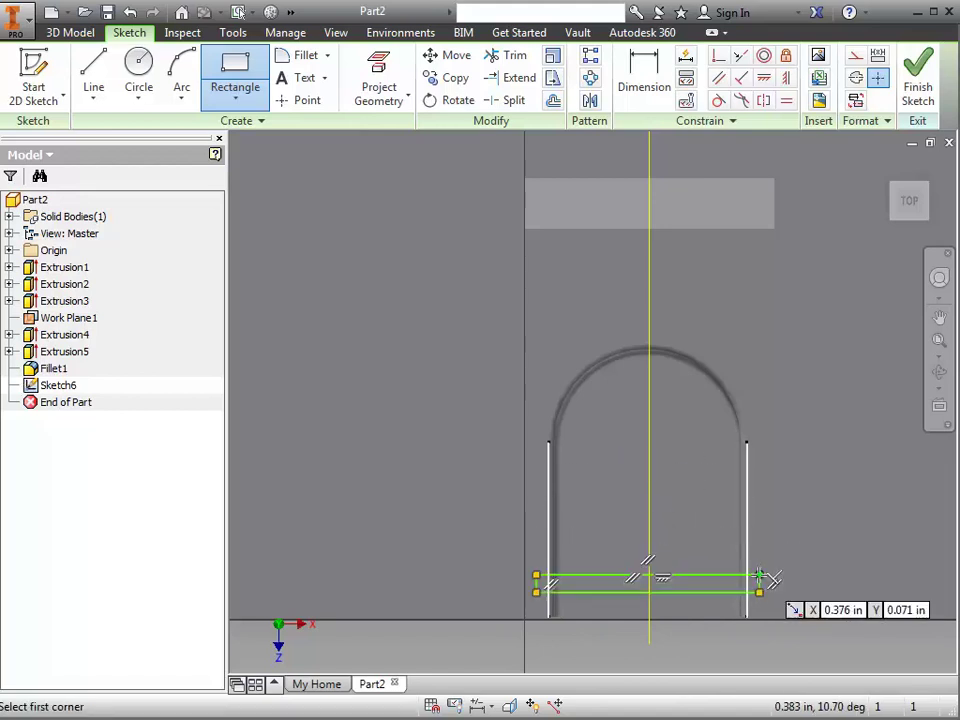
pyautogui.click(538, 531)
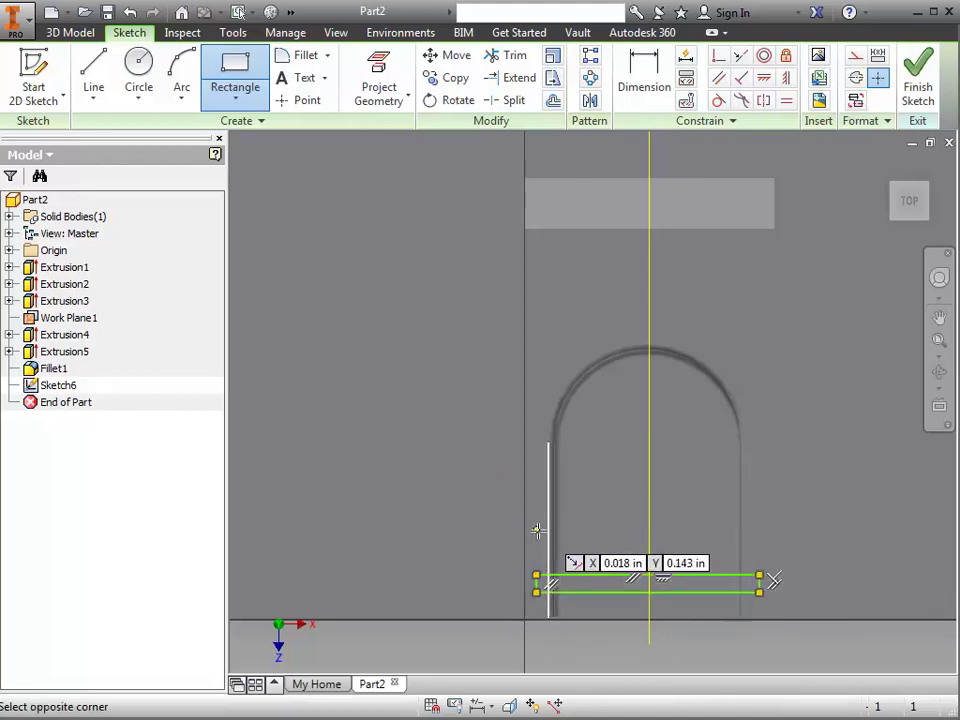
pyautogui.click(764, 514)
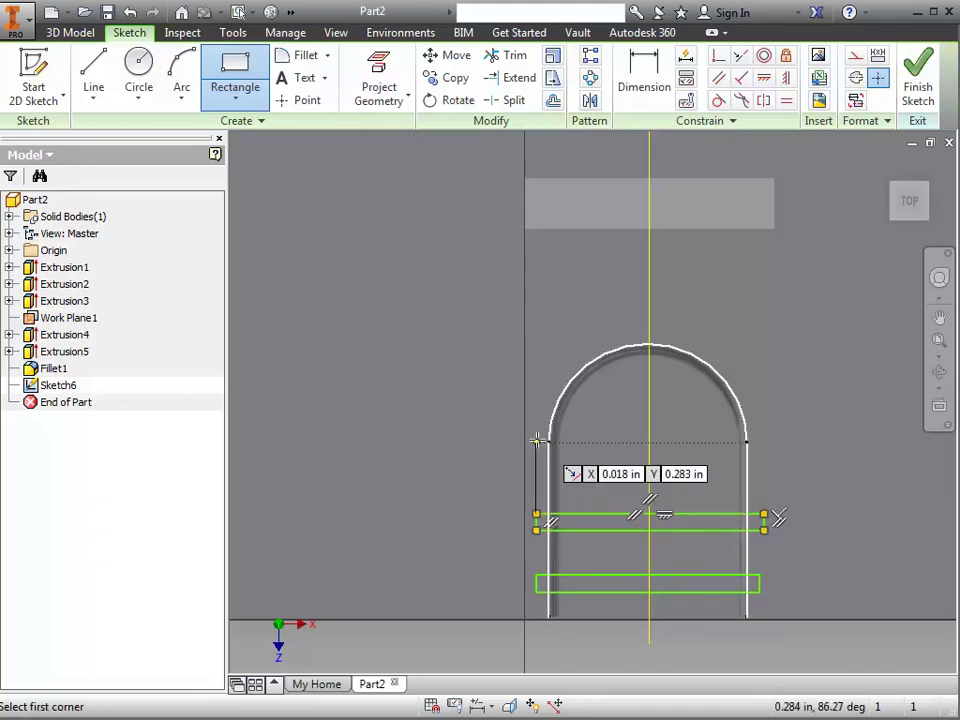
pyautogui.click(537, 440)
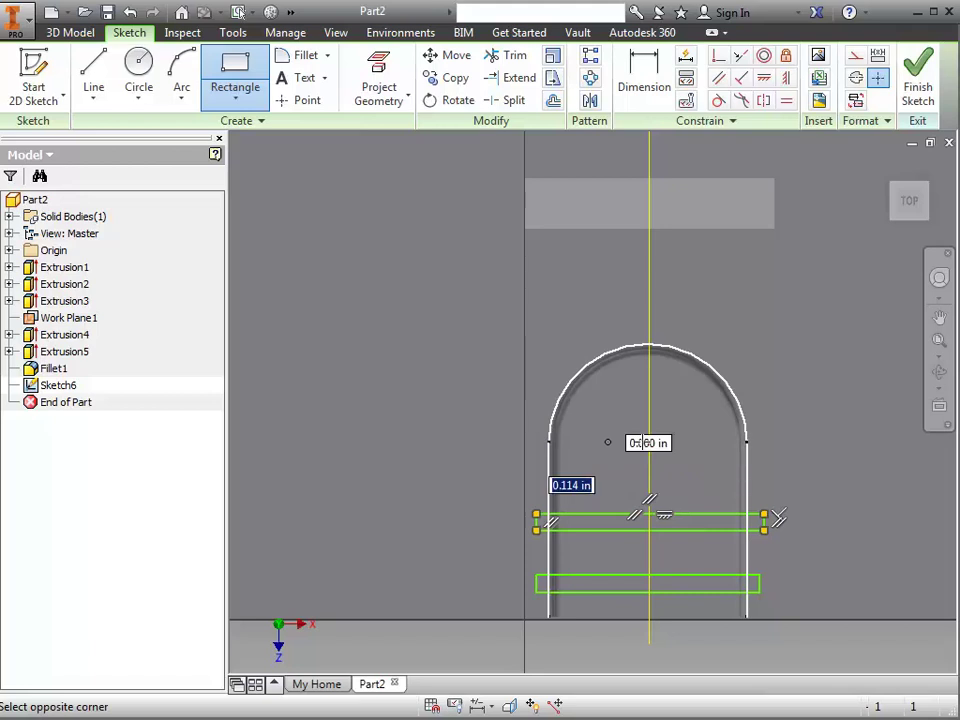
pyautogui.click(760, 424)
pyautogui.click(917, 88)
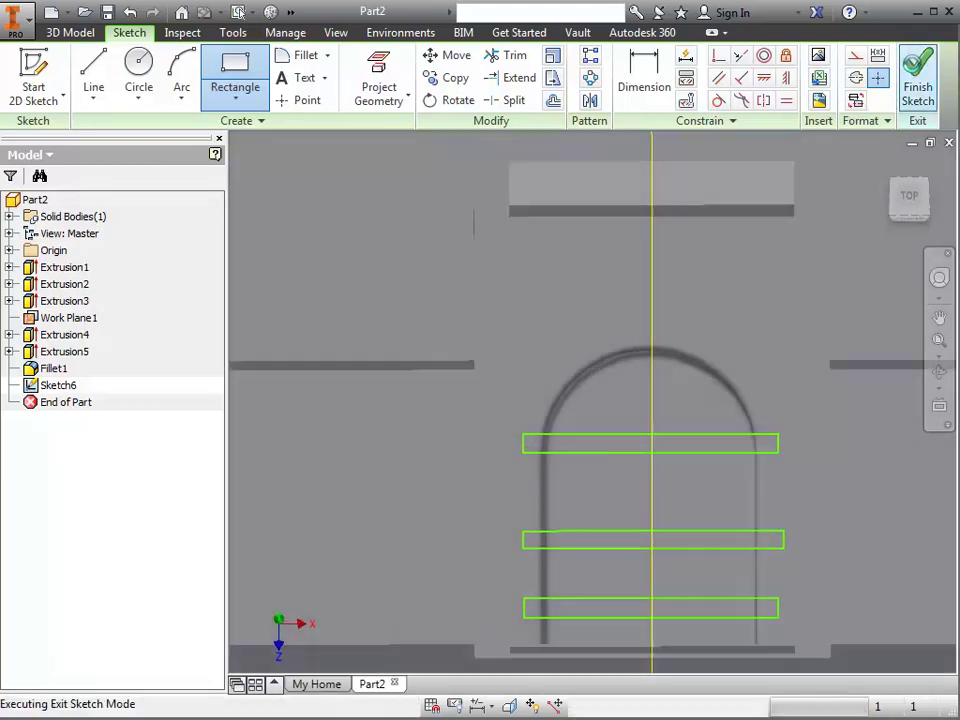
# Extrude the three bars in the reversed direction To Next, joined to the body as Extrusion6
pyautogui.click(93, 76)
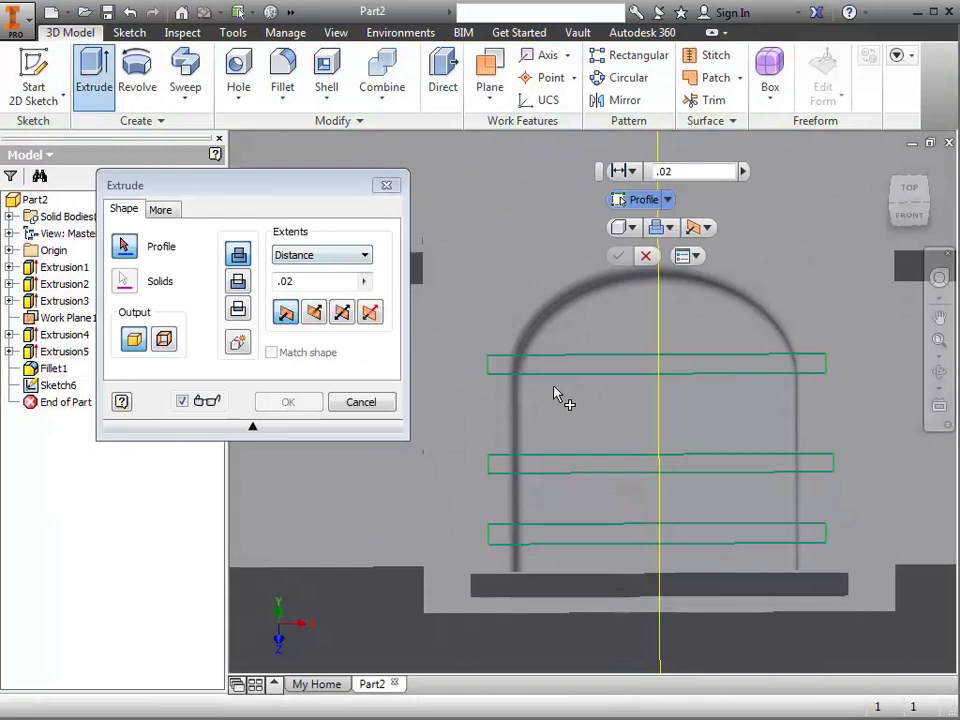
pyautogui.click(585, 367)
pyautogui.click(597, 466)
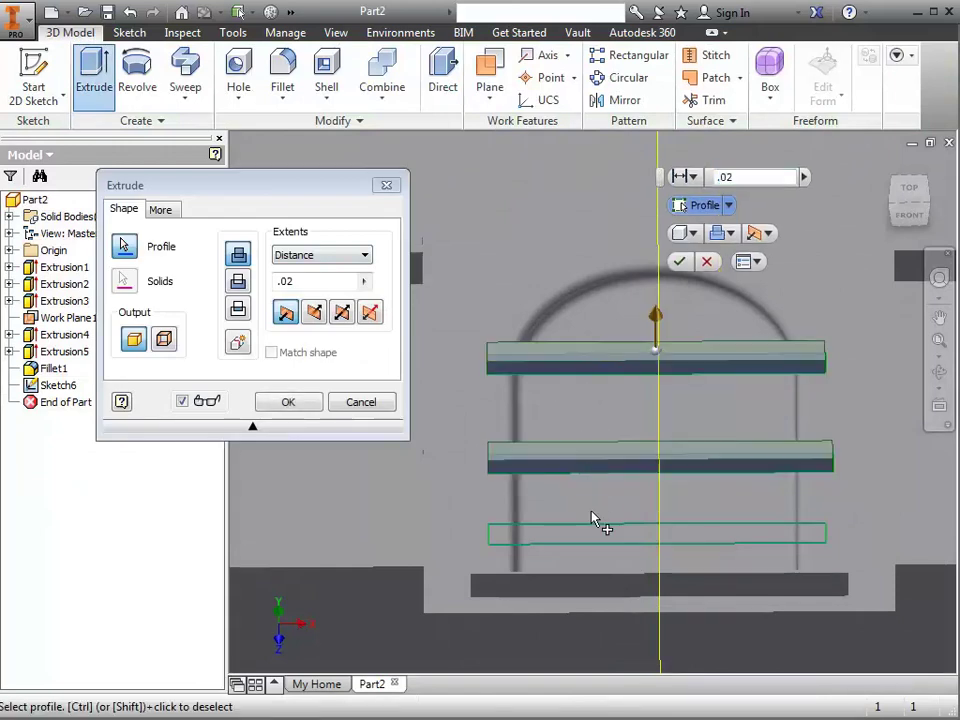
pyautogui.click(604, 540)
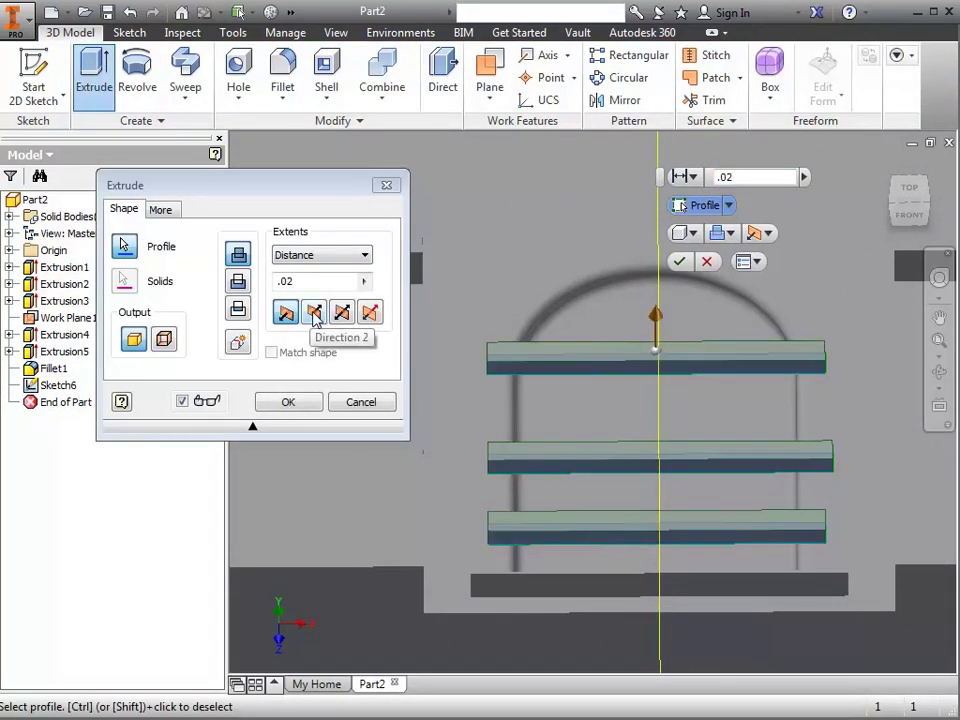
pyautogui.click(315, 316)
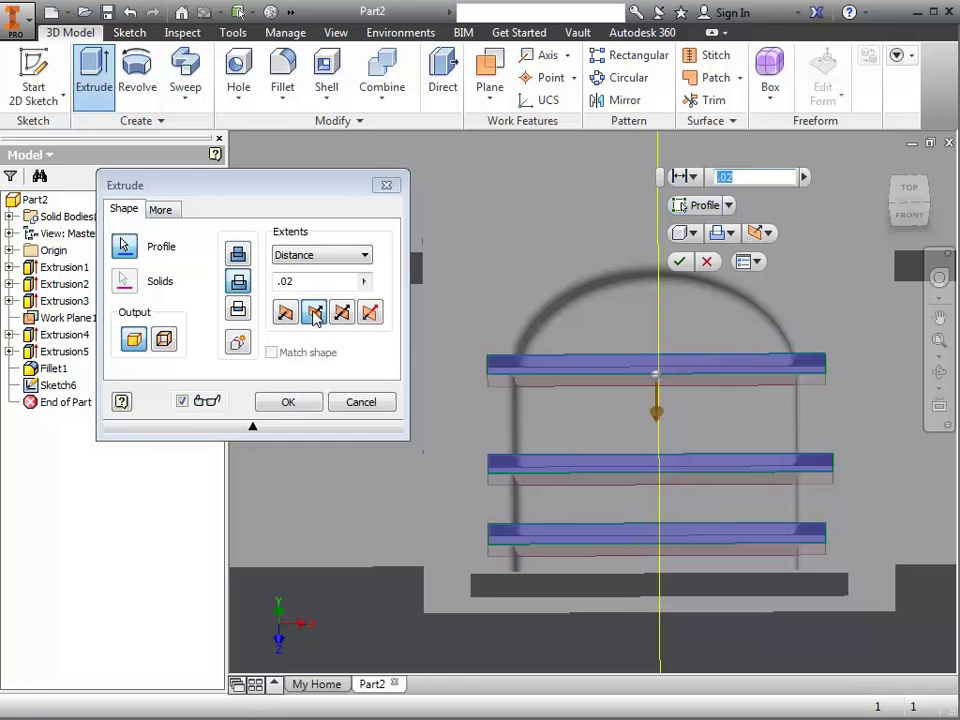
pyautogui.click(238, 256)
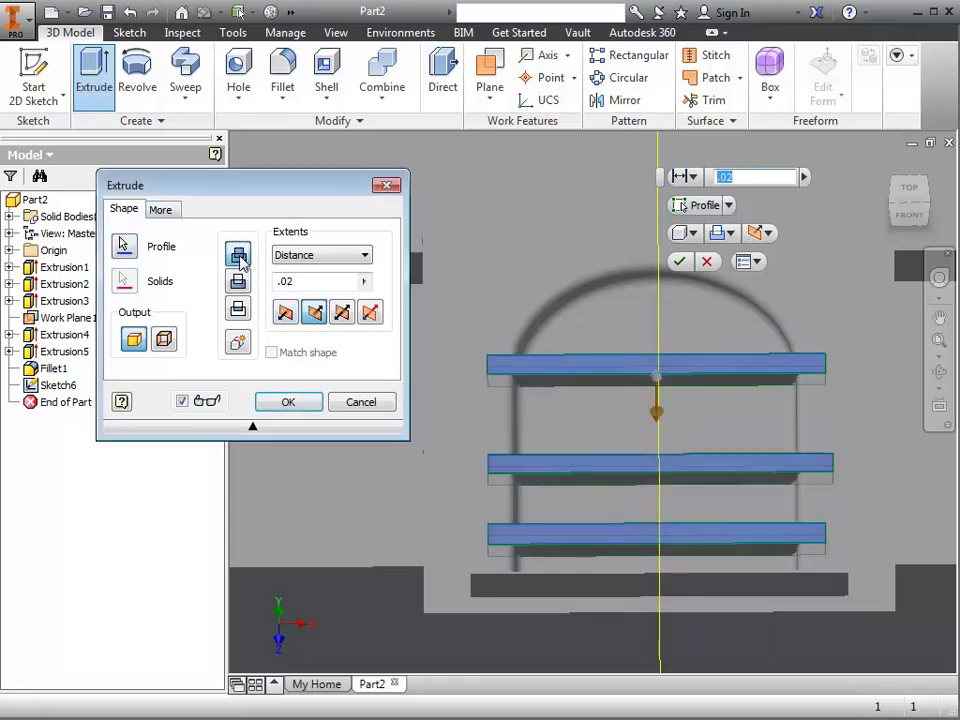
pyautogui.click(364, 256)
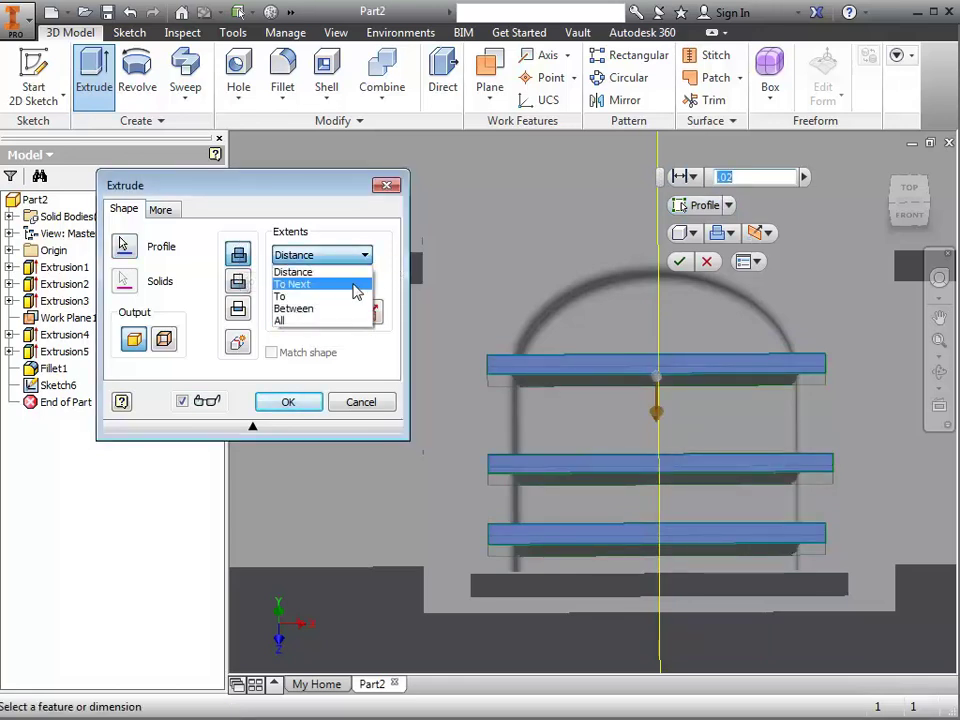
pyautogui.click(355, 285)
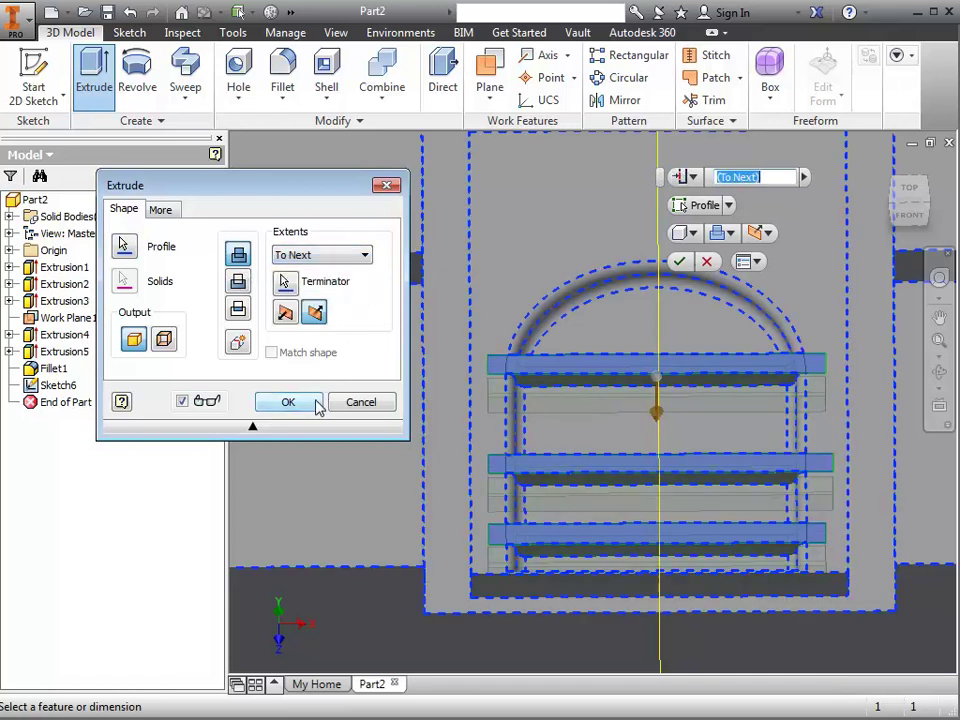
pyautogui.click(287, 401)
pyautogui.scroll(-3, 820, 497)
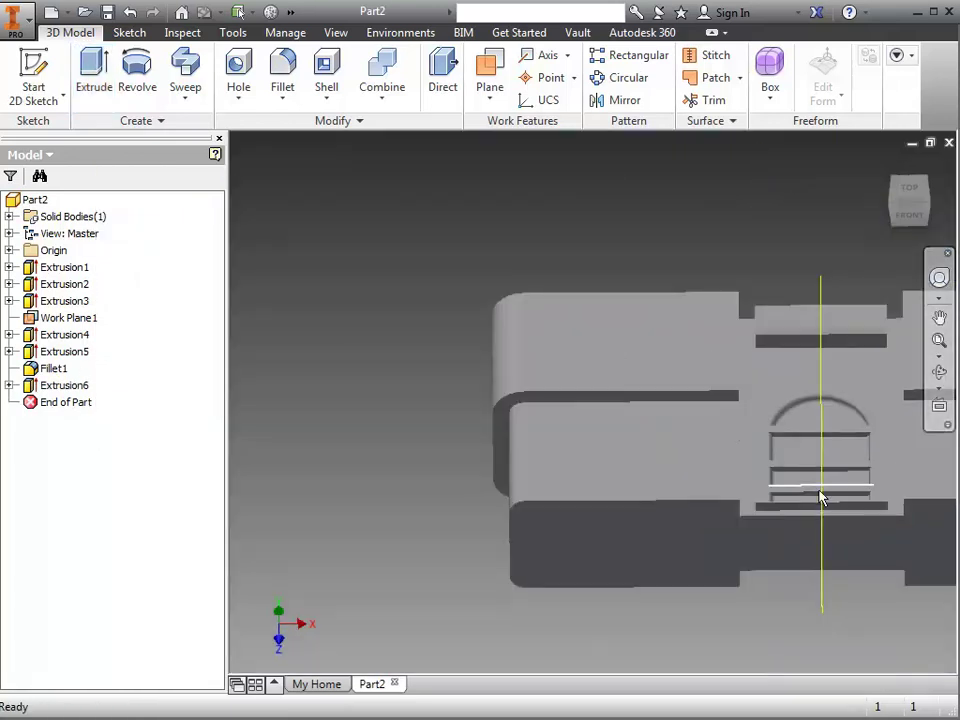
pyautogui.scroll(-3, 441, 510)
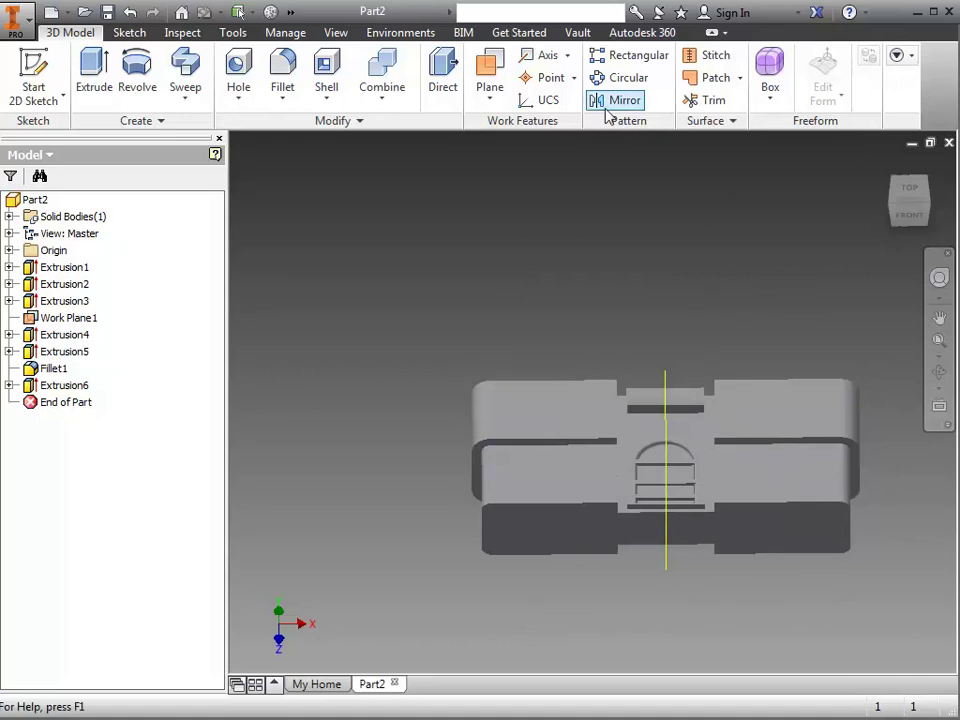
# Create a midplane work plane between the top and bottom faces of the body
pyautogui.click(500, 100)
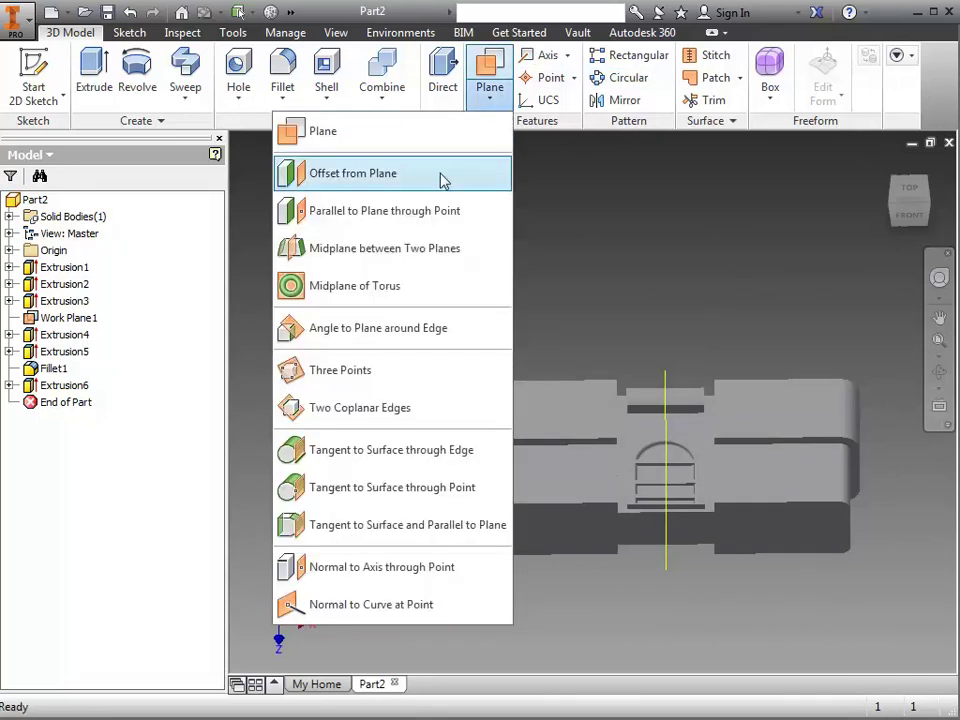
pyautogui.click(440, 250)
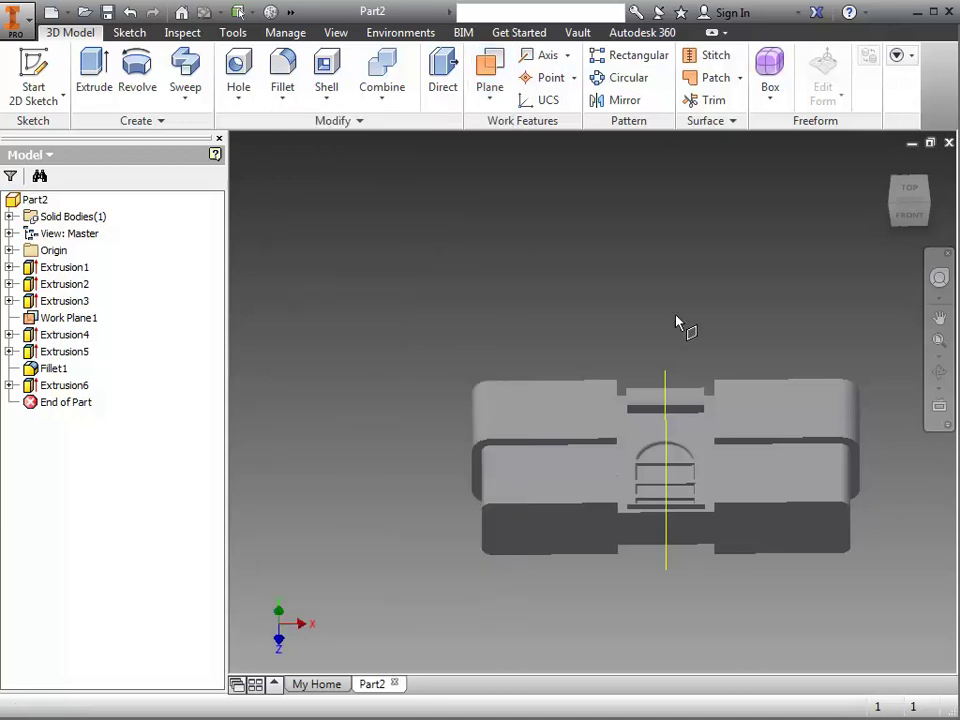
pyautogui.click(826, 412)
pyautogui.moveTo(836, 396)
pyautogui.keyDown('shift'); pyautogui.mouseDown(button='middle')
pyautogui.moveTo(836, 350)
pyautogui.moveTo(891, 343)
pyautogui.mouseUp(button='middle'); pyautogui.keyUp('shift')
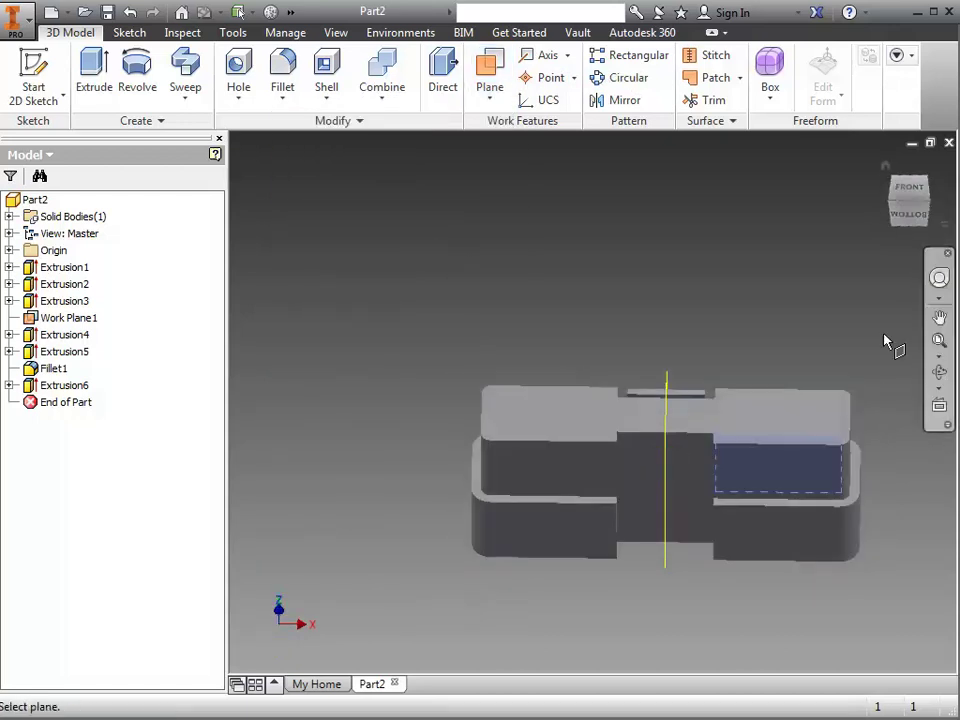
pyautogui.click(789, 536)
pyautogui.press('F6')
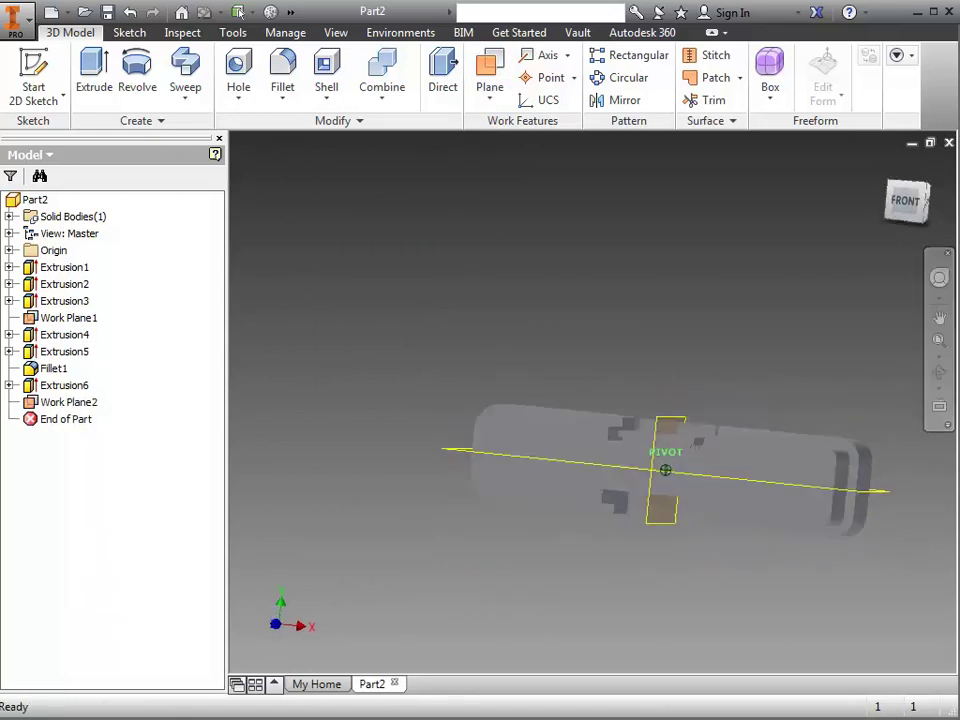
# Mirror Extrusion4, Extrusion5, Fillet1 and Extrusion6 about Work Plane2
pyautogui.click(625, 100)
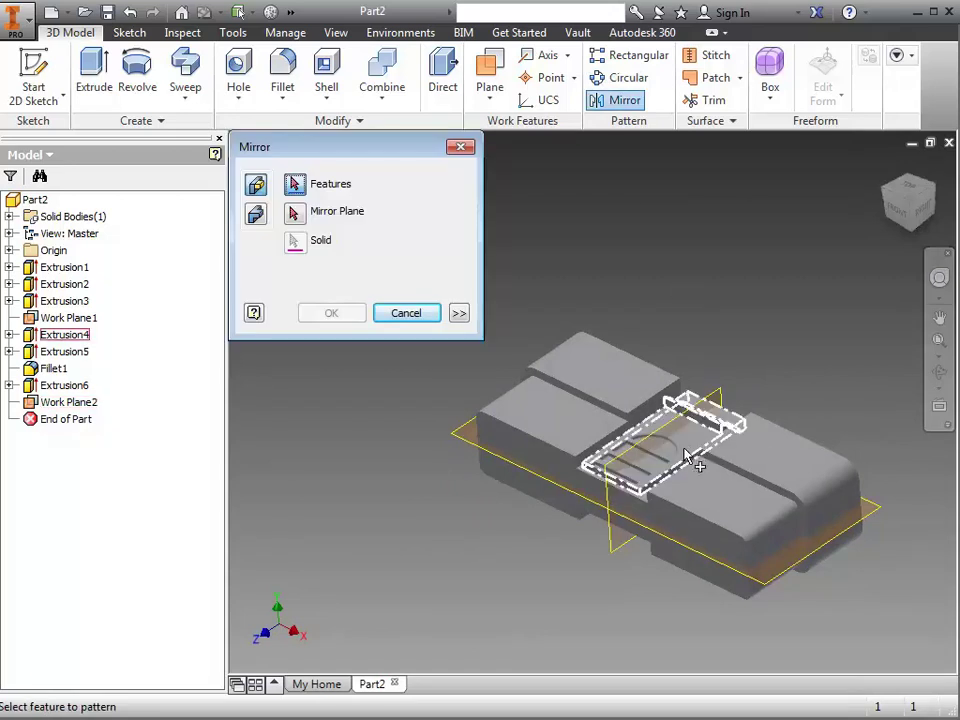
pyautogui.click(688, 452)
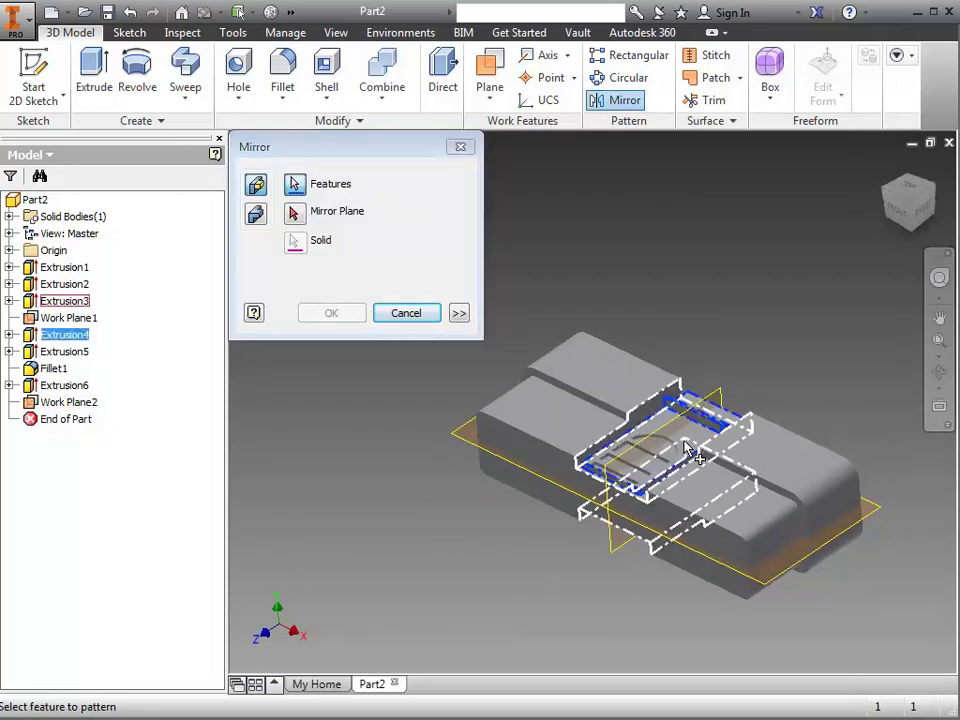
pyautogui.scroll(5, 646, 447)
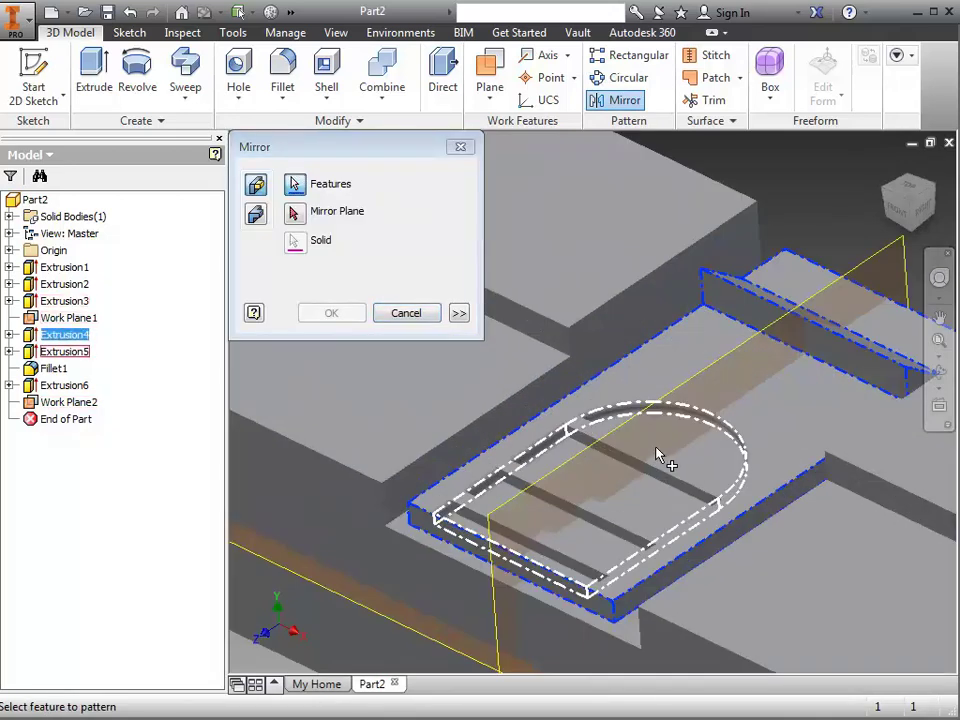
pyautogui.click(658, 436)
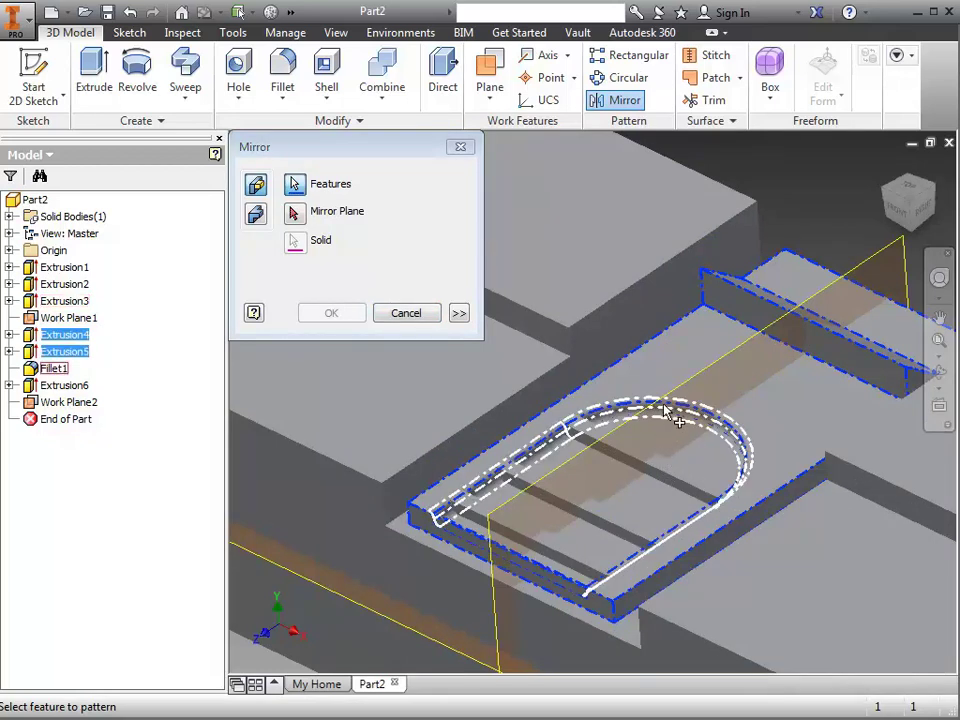
pyautogui.click(665, 410)
pyautogui.click(658, 396)
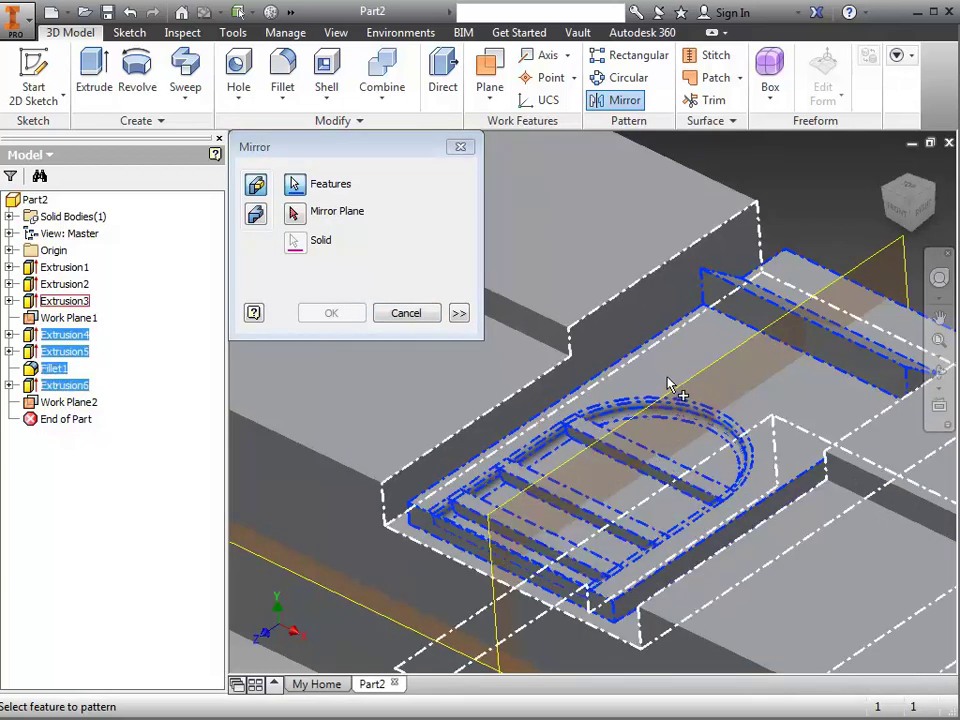
pyautogui.scroll(-5, 668, 383)
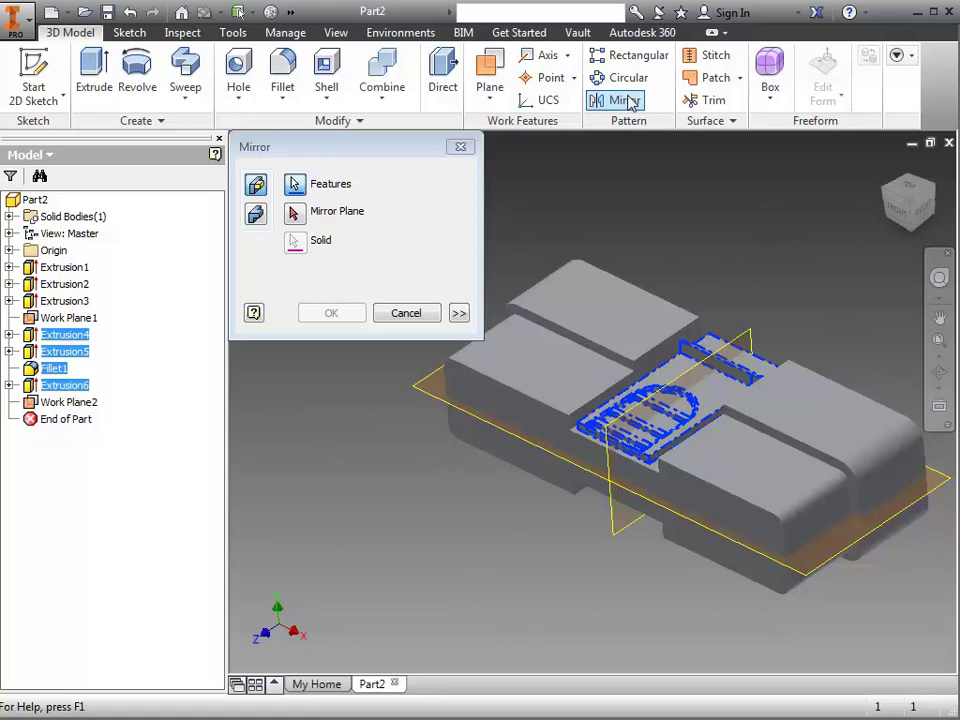
pyautogui.click(293, 211)
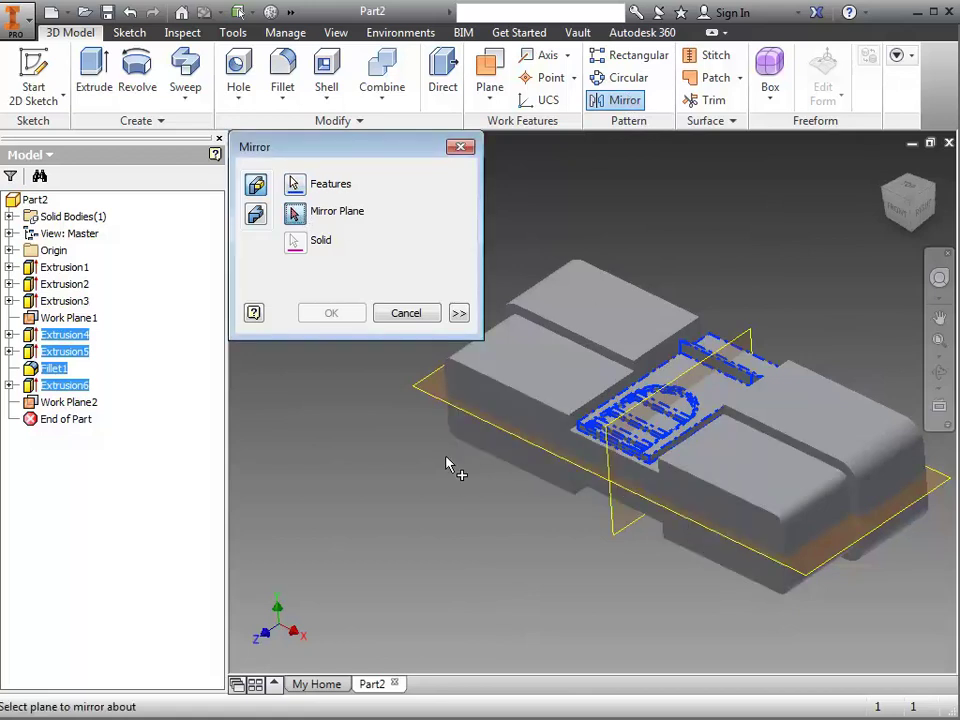
pyautogui.click(427, 390)
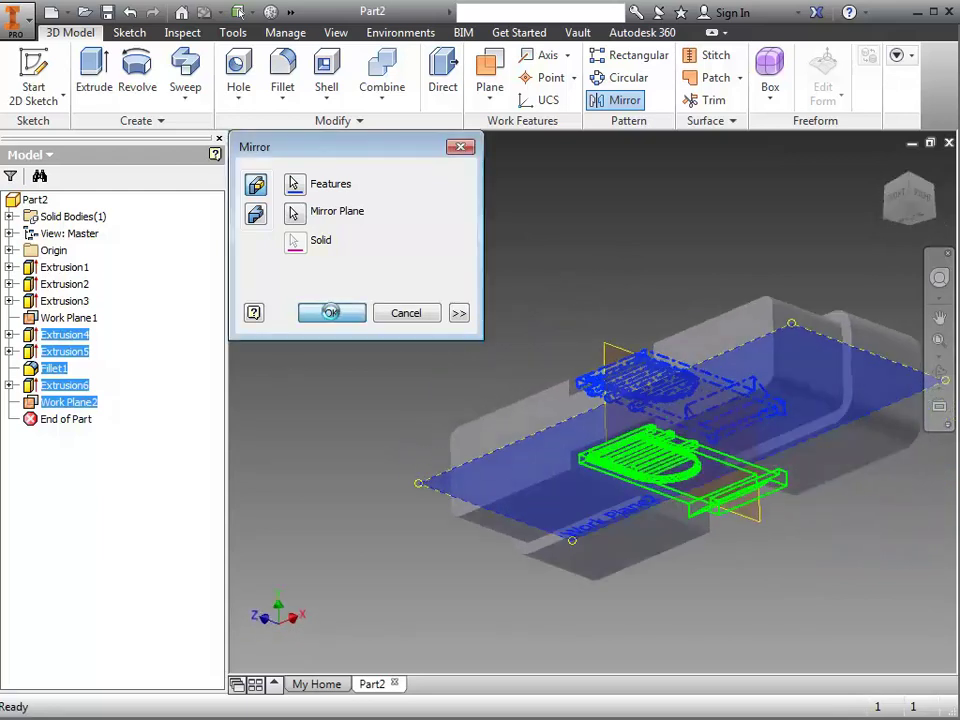
pyautogui.click(331, 313)
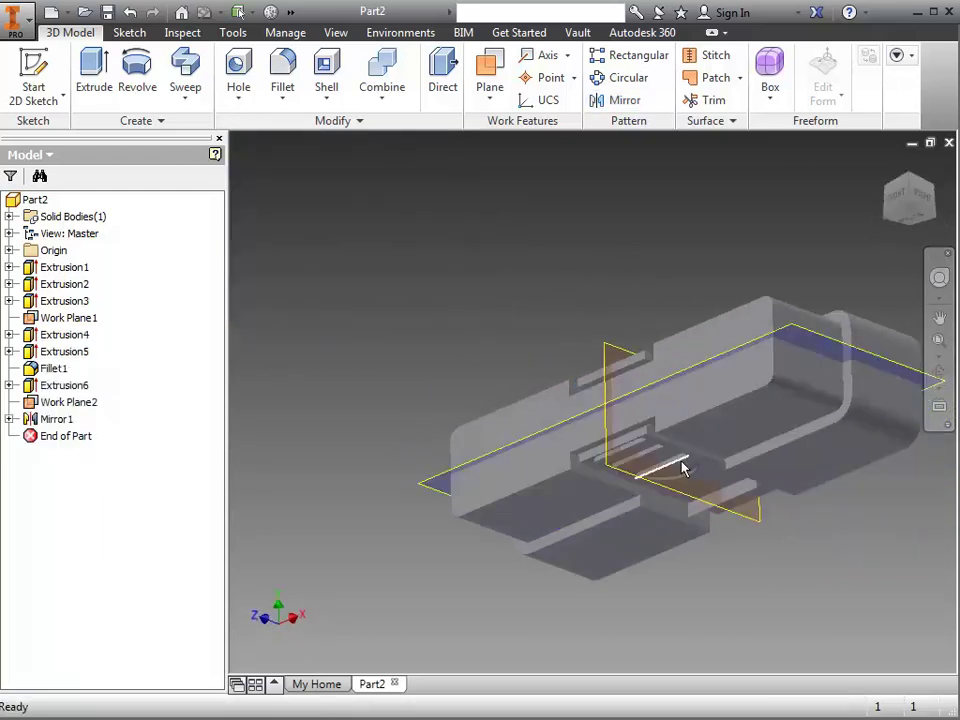
# Turn off visibility of Work Plane2 and Work Plane1, then view the part from the front
pyautogui.rightClick(58, 404)
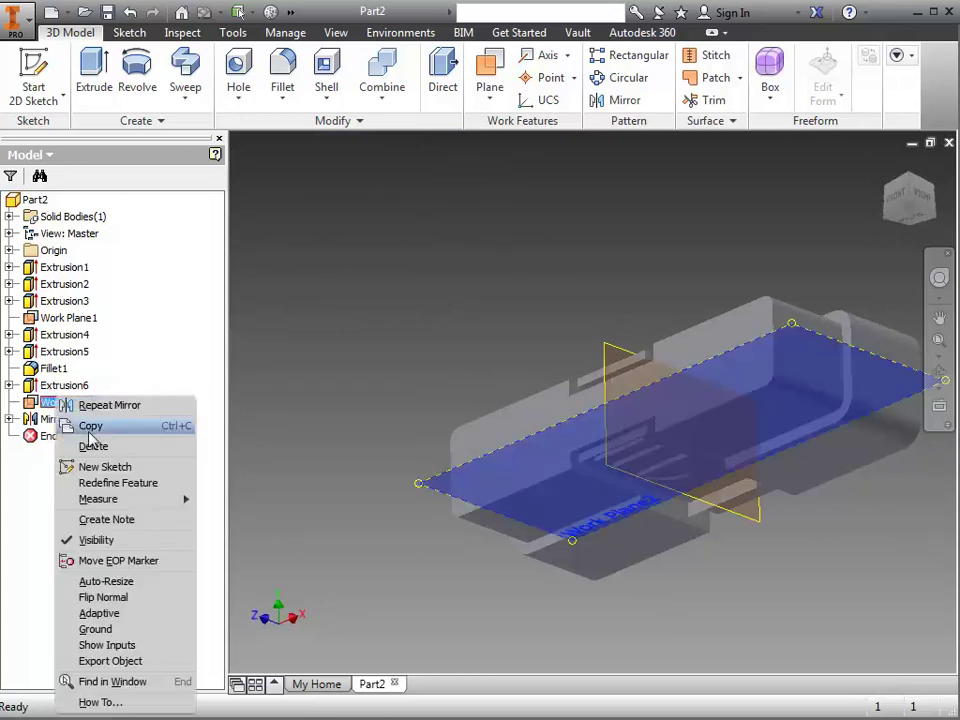
pyautogui.click(97, 540)
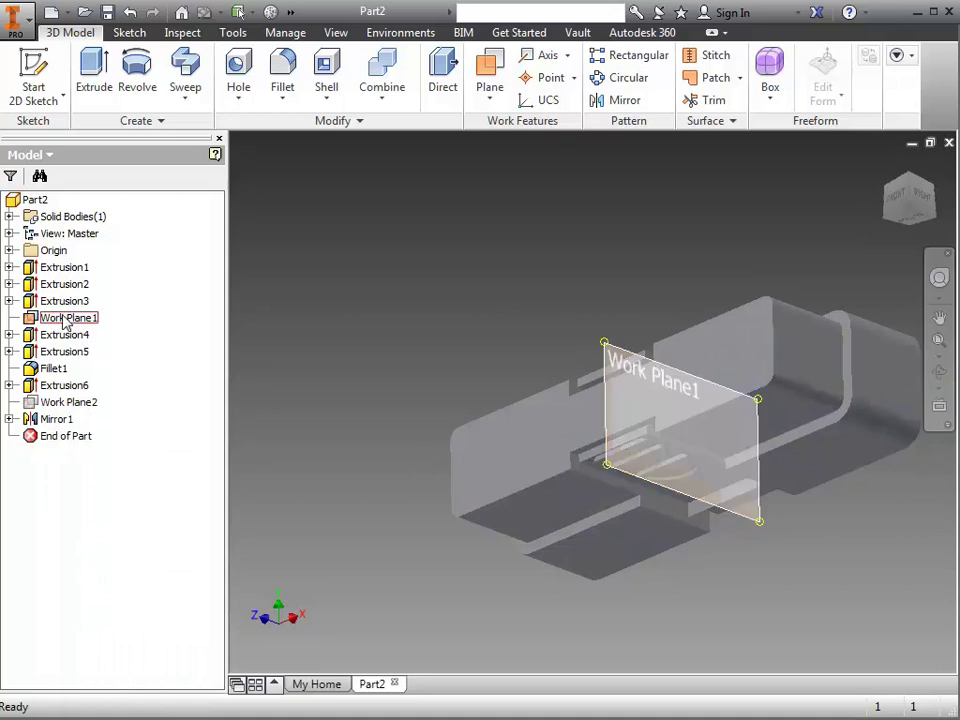
pyautogui.rightClick(72, 320)
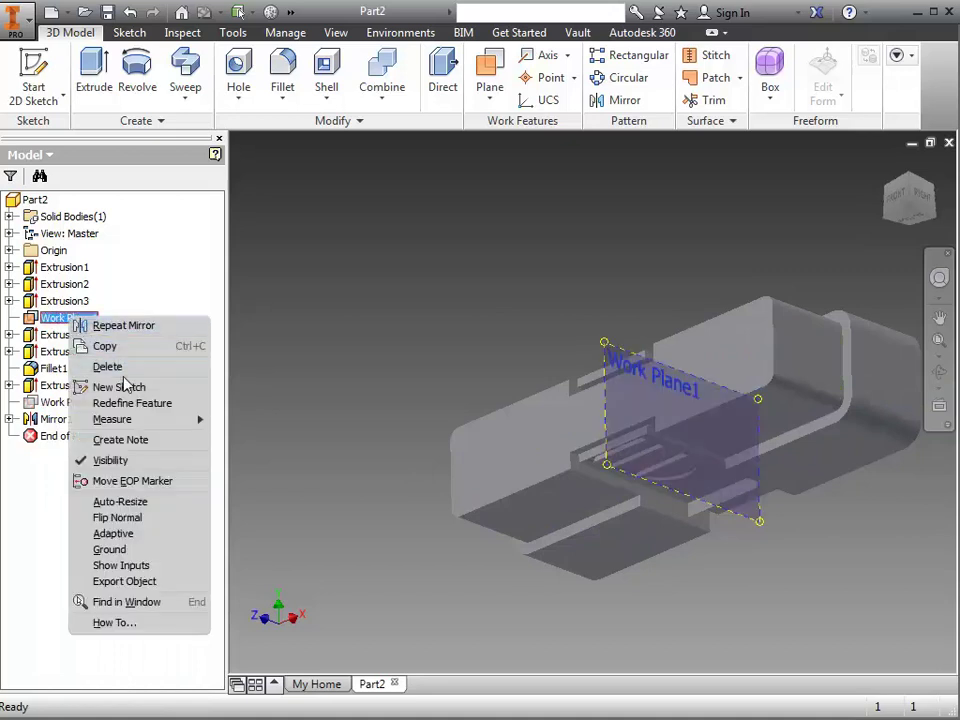
pyautogui.click(137, 461)
pyautogui.press('pageup')
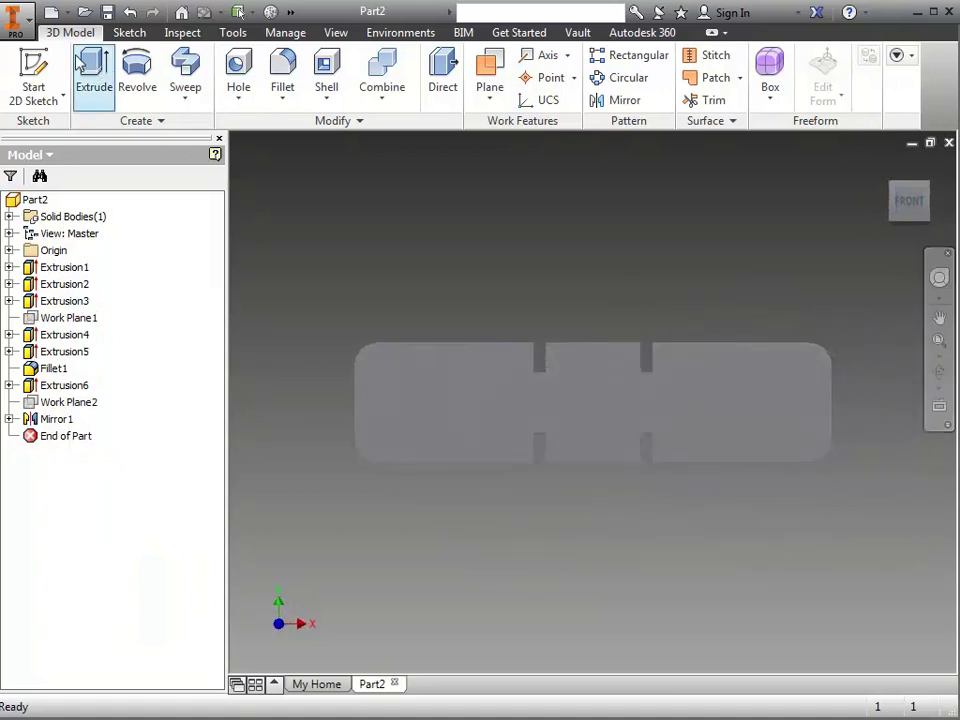
# Start a sketch on the front face and draw a .25 circle near the left end
pyautogui.click(33, 70)
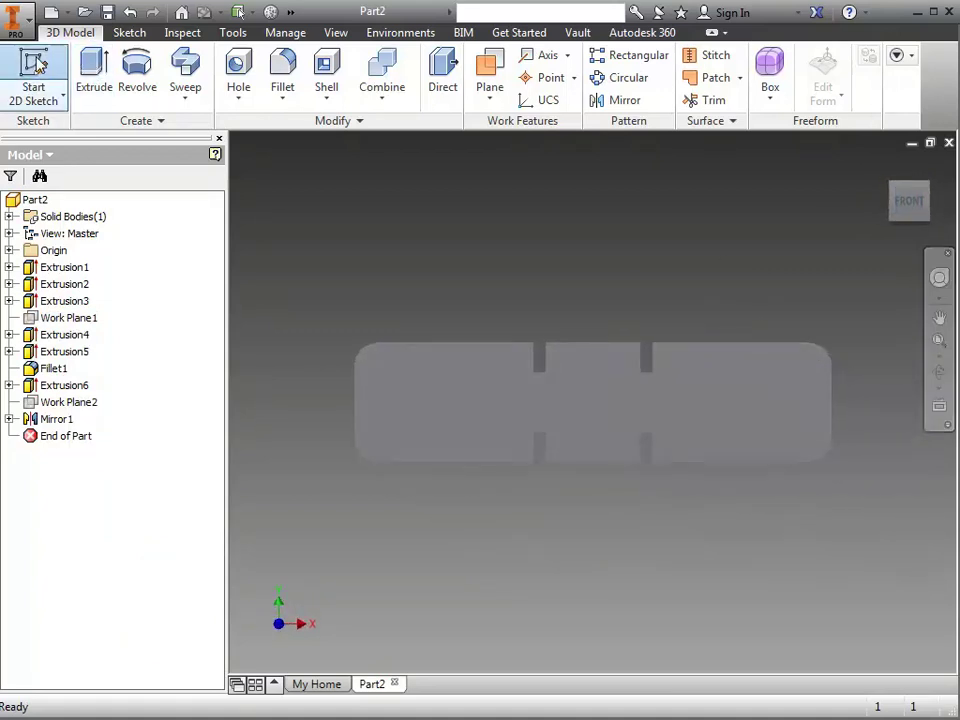
pyautogui.click(472, 403)
pyautogui.click(139, 75)
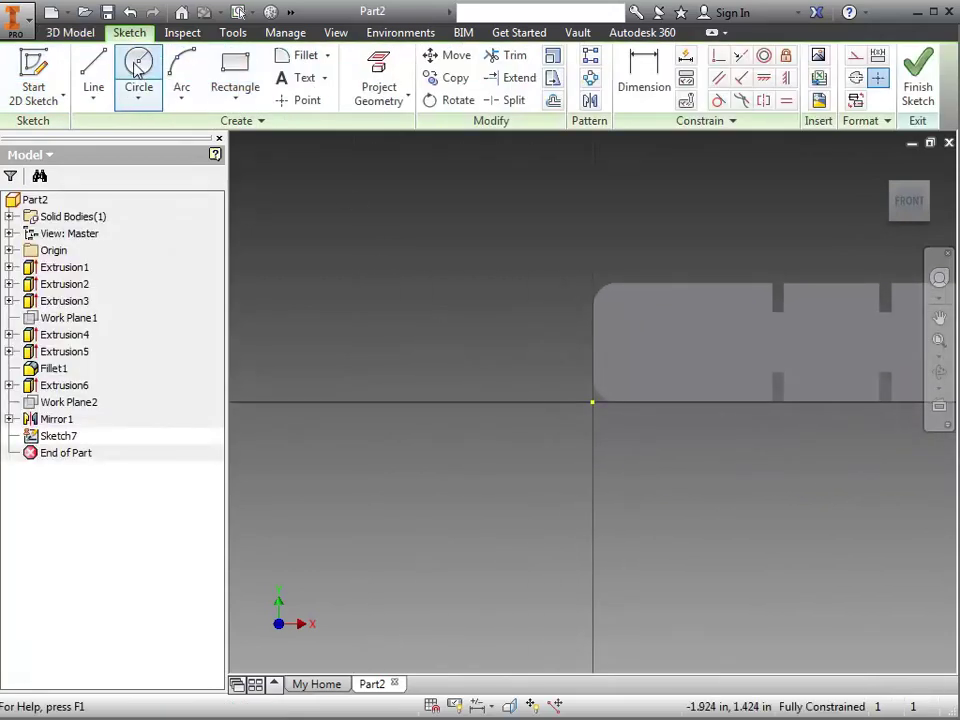
pyautogui.click(680, 344)
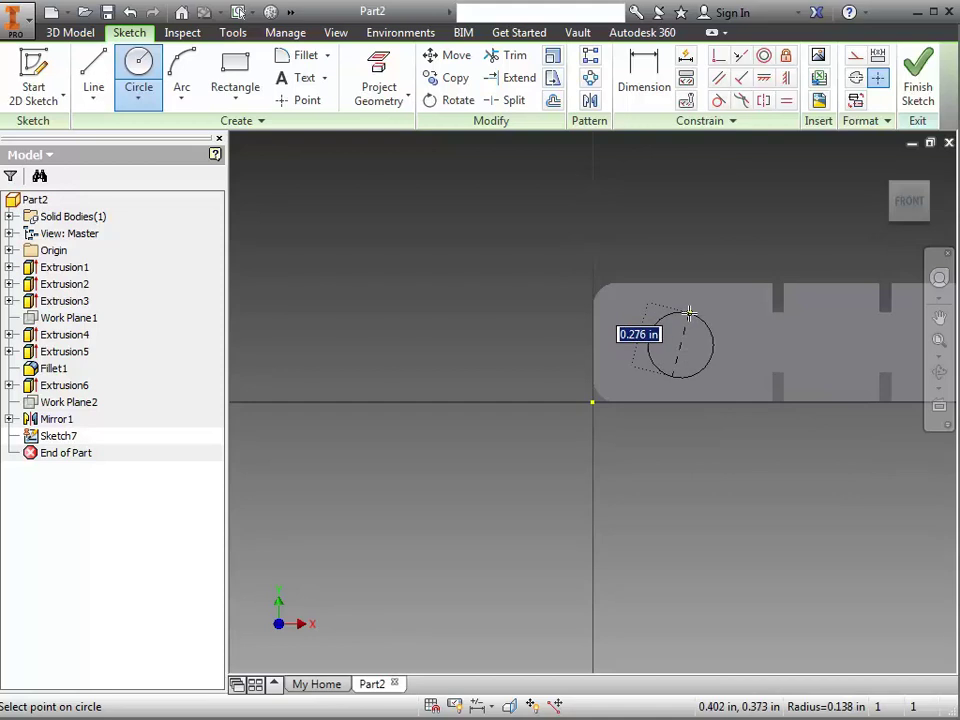
pyautogui.write('.25')
pyautogui.press('Return')
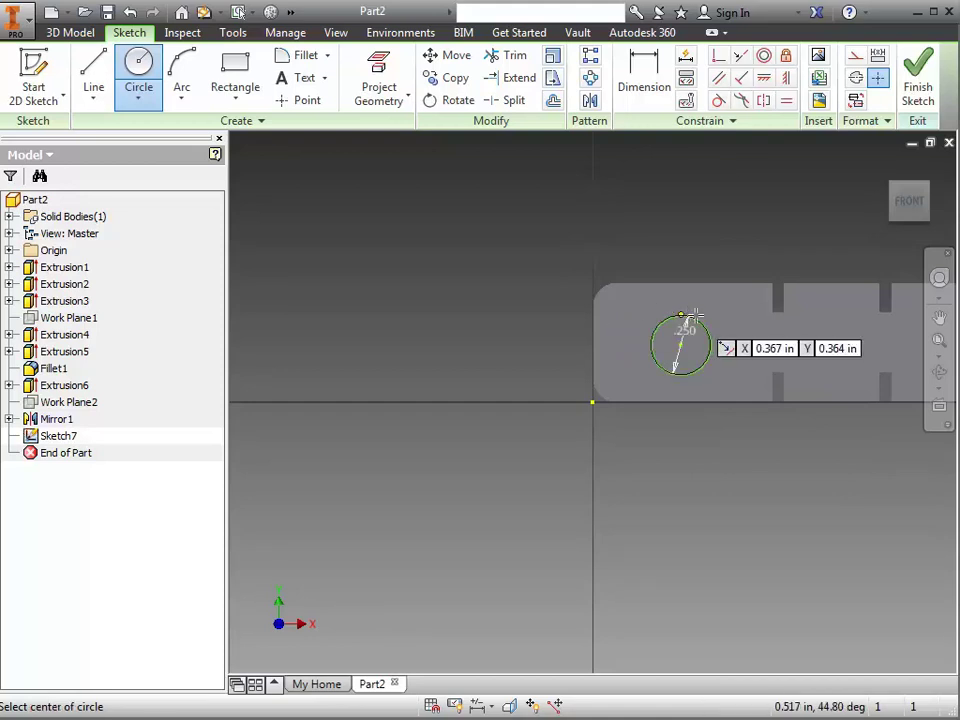
# Add a second .25 circle near the right end and finish Sketch7
pyautogui.scroll(3, 612, 345)
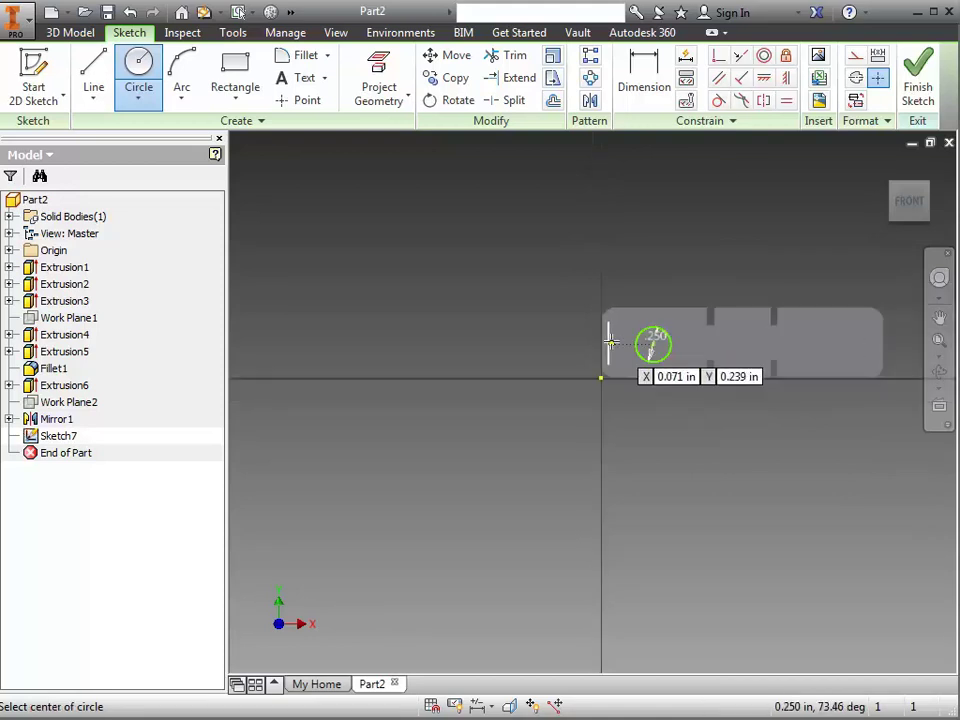
pyautogui.click(829, 345)
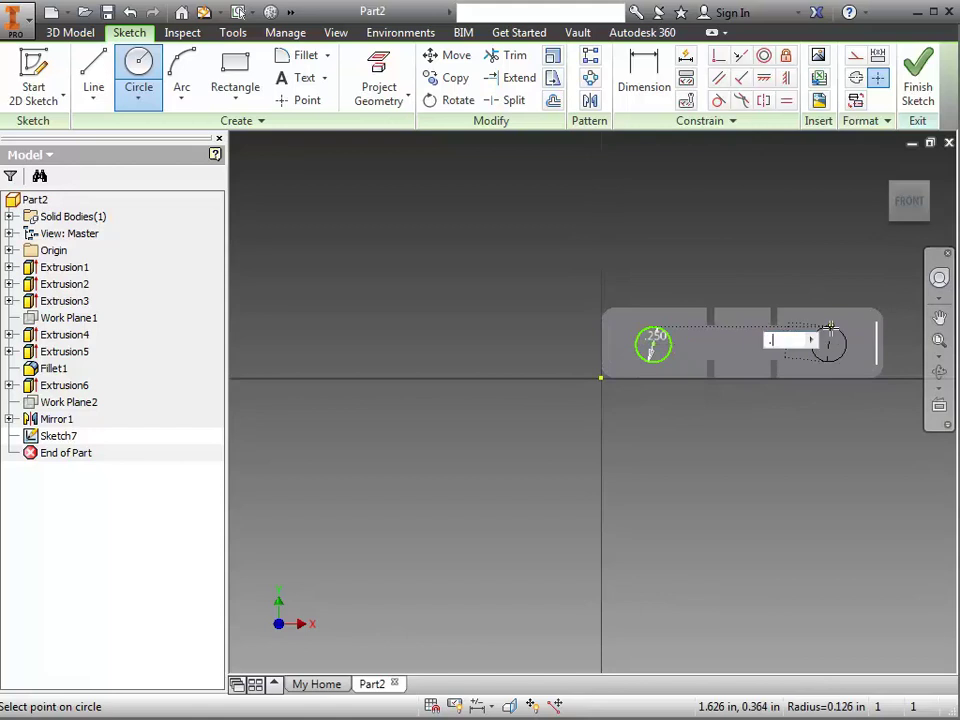
pyautogui.write('.25')
pyautogui.press('Return')
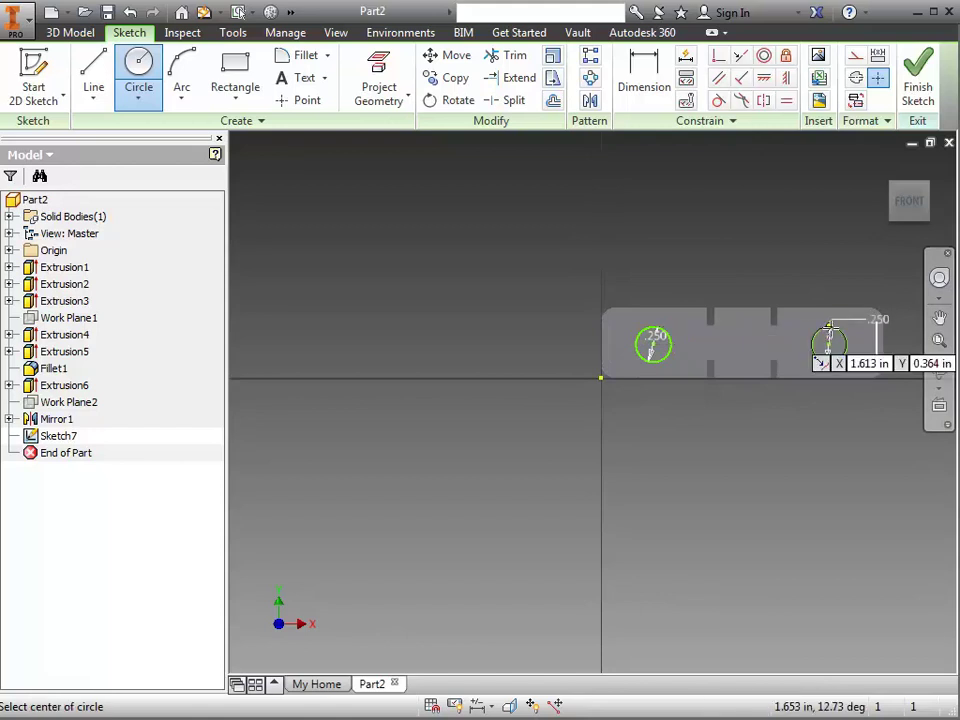
pyautogui.click(918, 90)
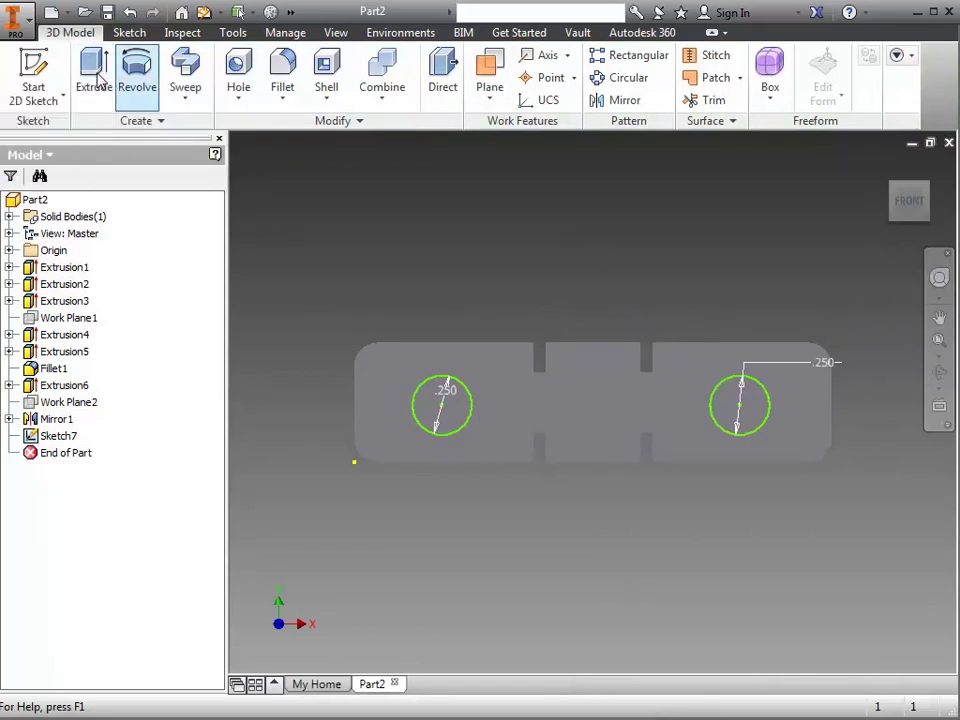
# Drill .25 in flat-bottomed holes .5 deep at the Sketch7 circle centres
pyautogui.click(240, 66)
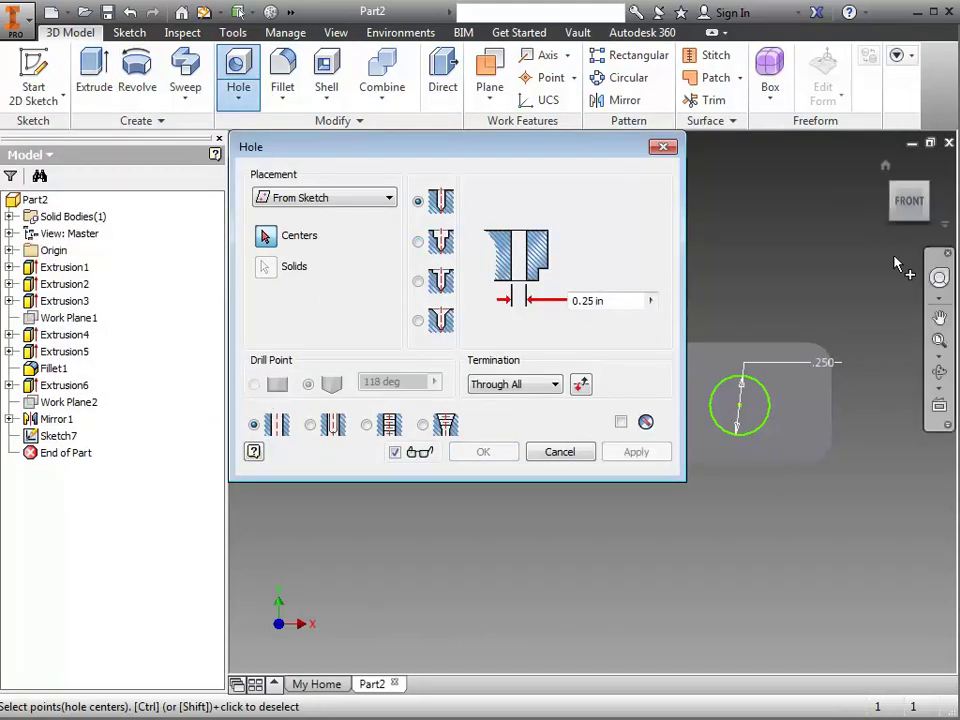
pyautogui.scroll(-2, 846, 456)
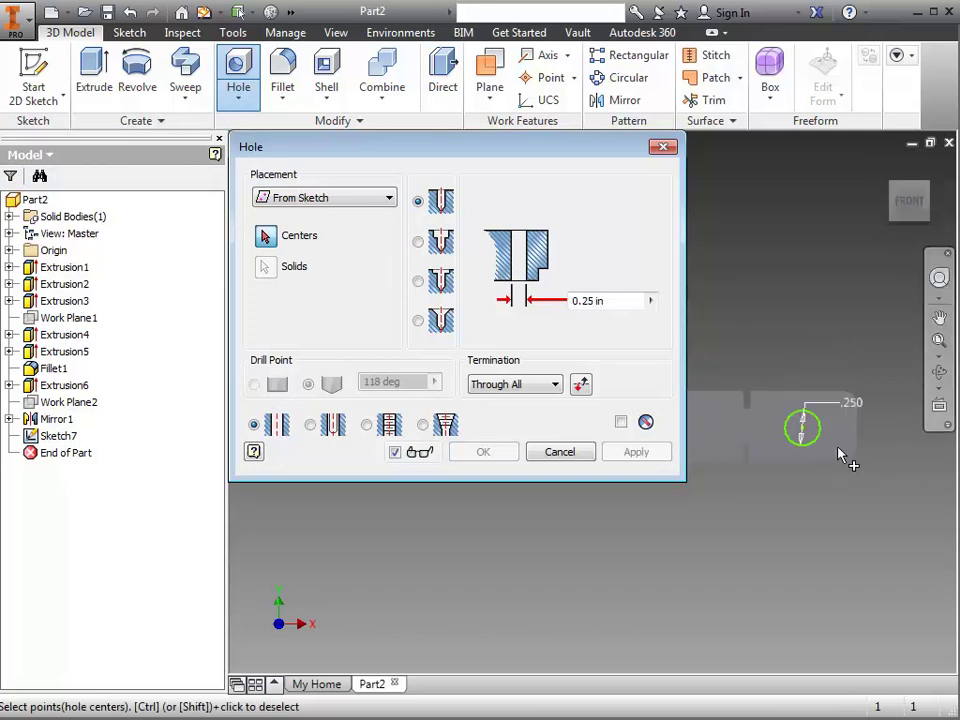
pyautogui.click(822, 440)
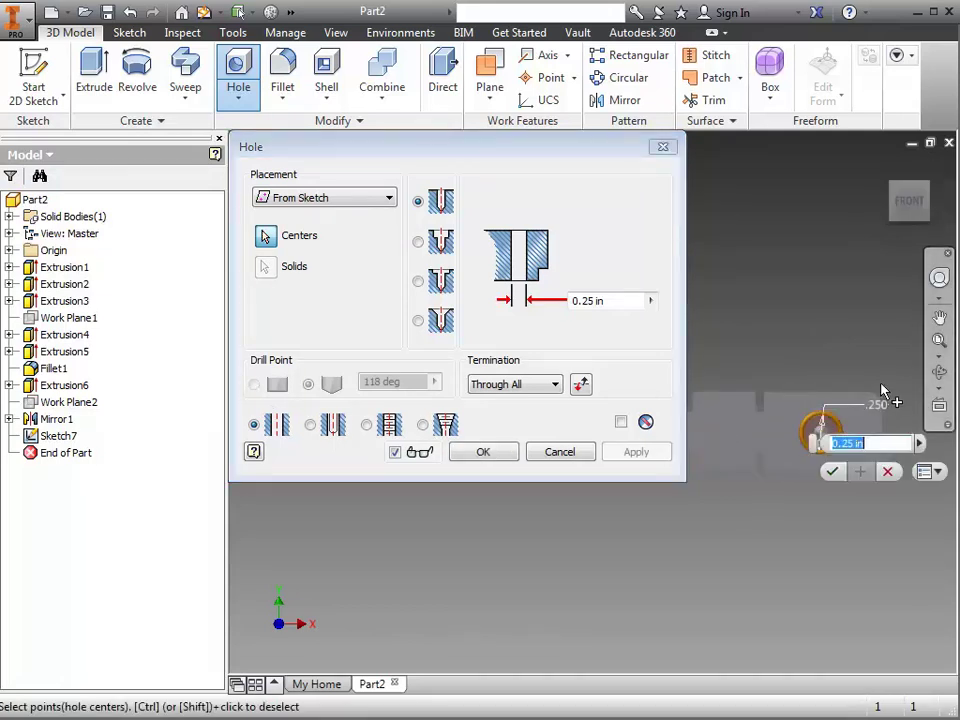
pyautogui.scroll(2, 805, 415)
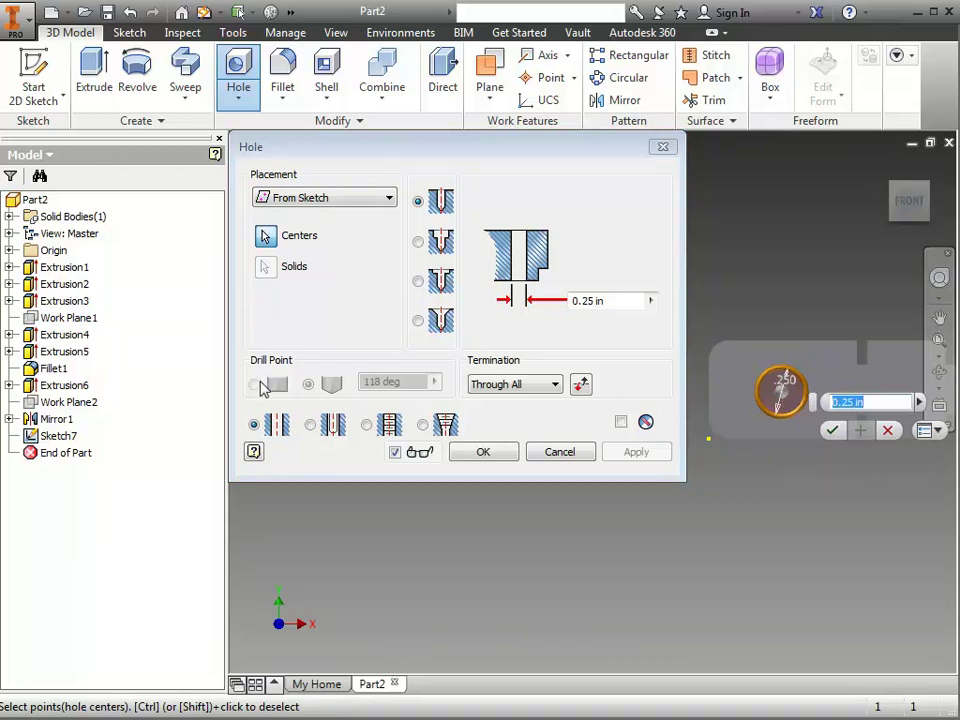
pyautogui.click(556, 389)
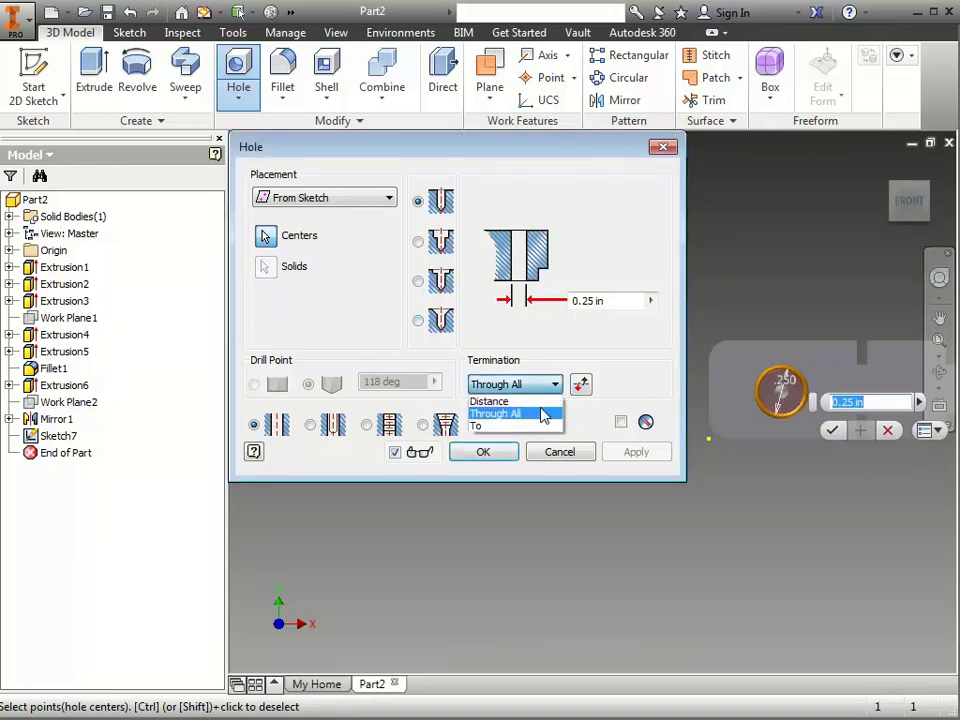
pyautogui.click(540, 402)
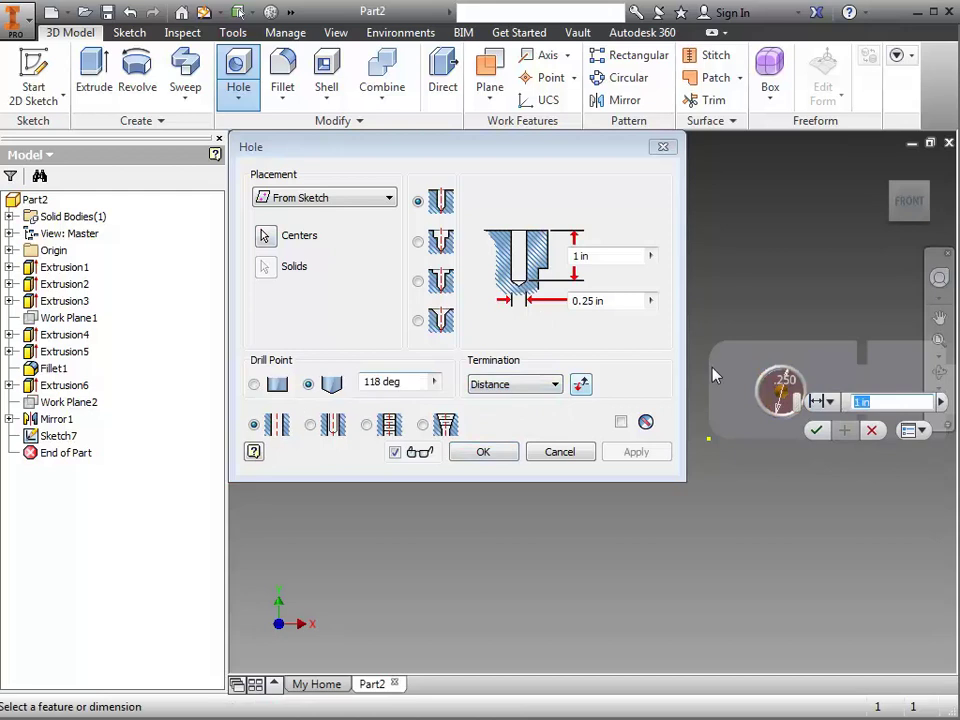
pyautogui.click(602, 260)
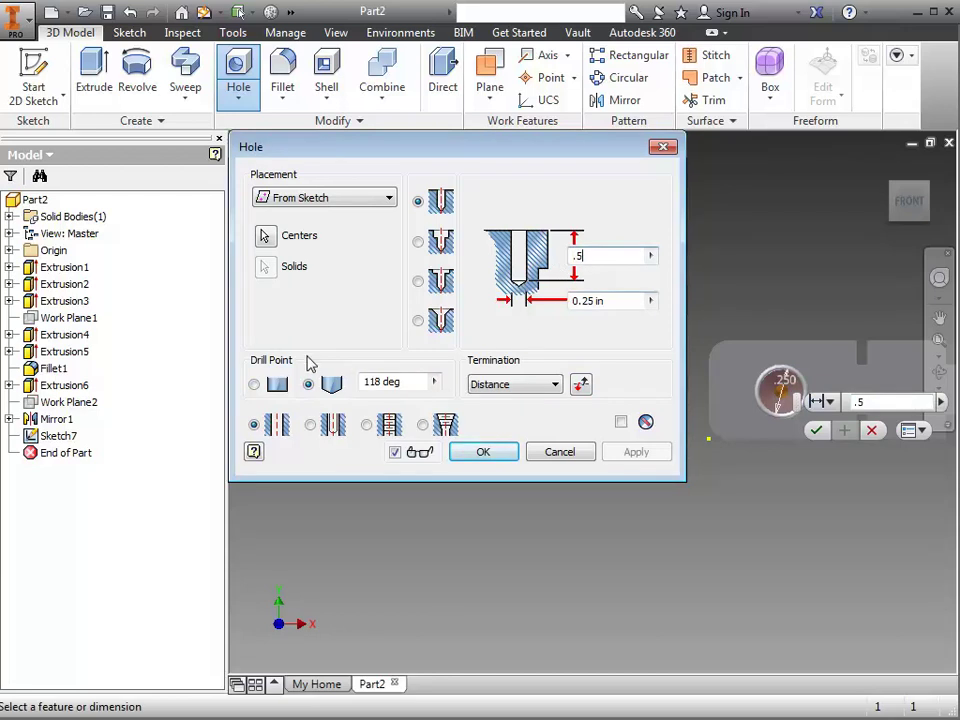
pyautogui.click(254, 386)
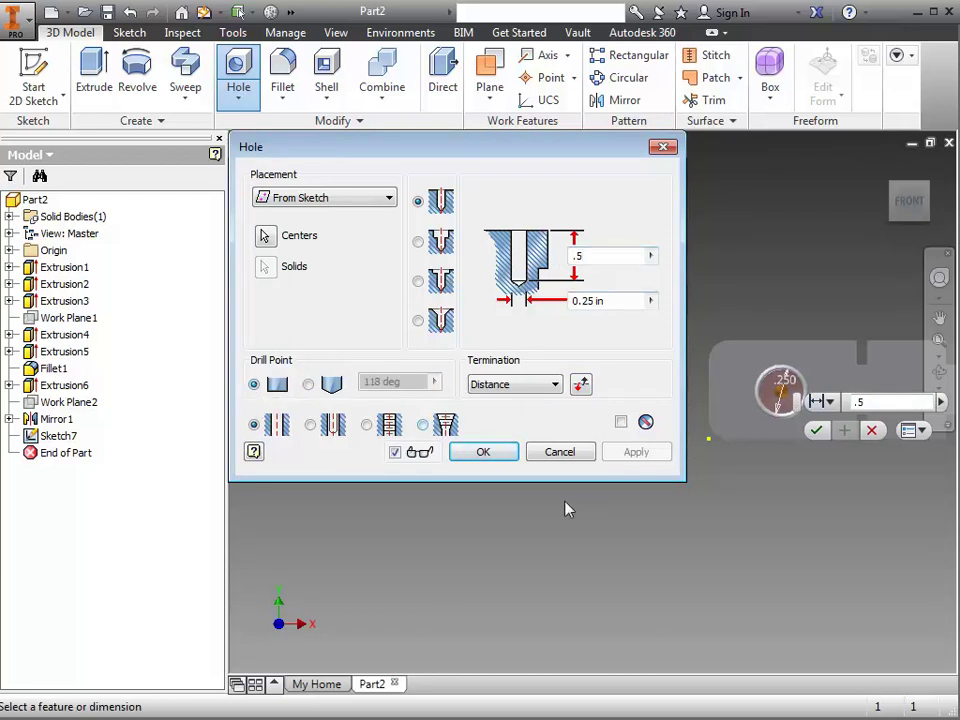
pyautogui.click(484, 453)
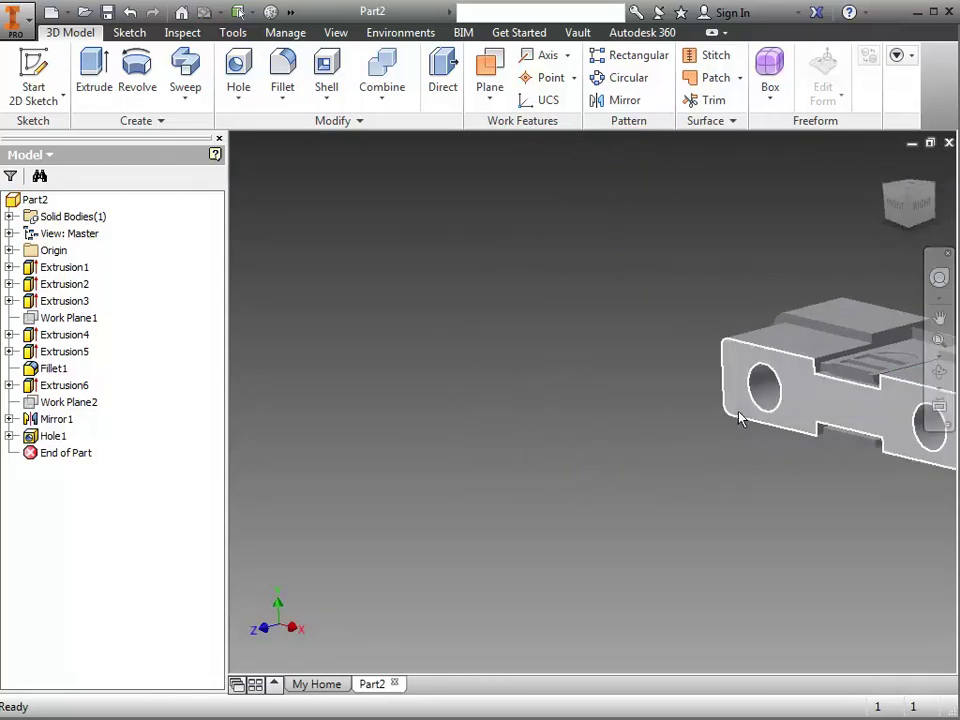
# Draw a thin rectangle near one end of the connector's top face in Sketch8
pyautogui.scroll(-3, 741, 418)
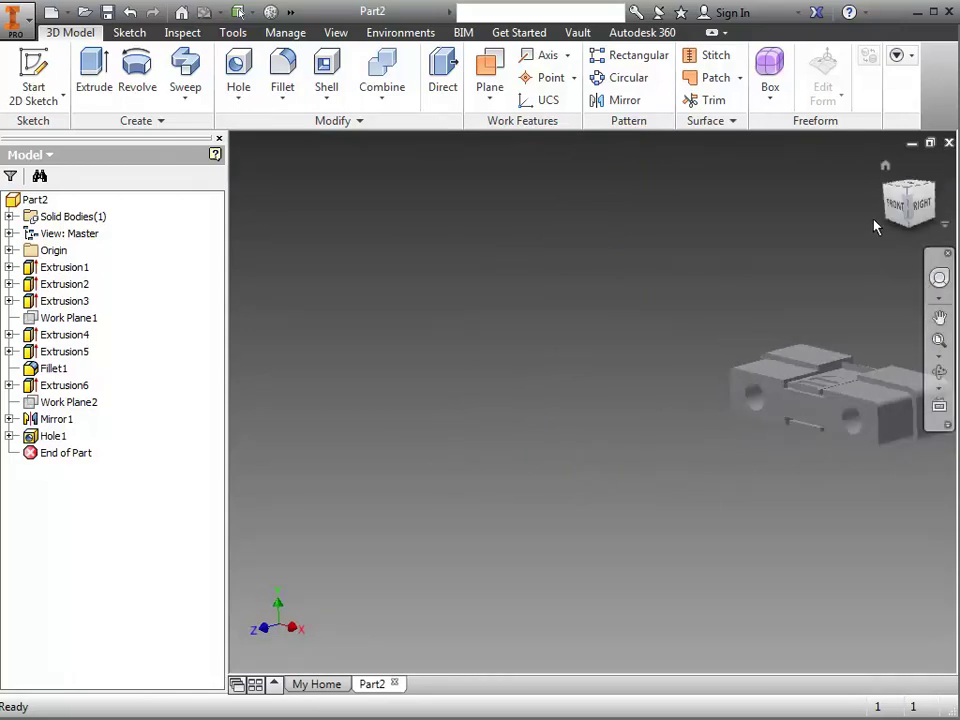
pyautogui.click(906, 186)
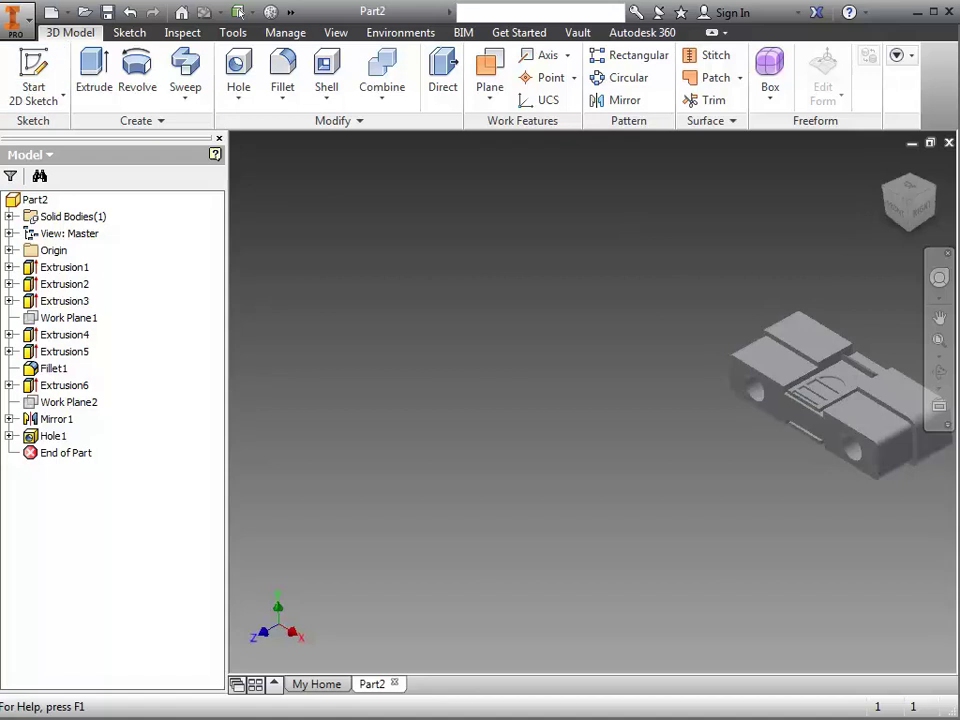
pyautogui.click(33, 70)
pyautogui.click(789, 360)
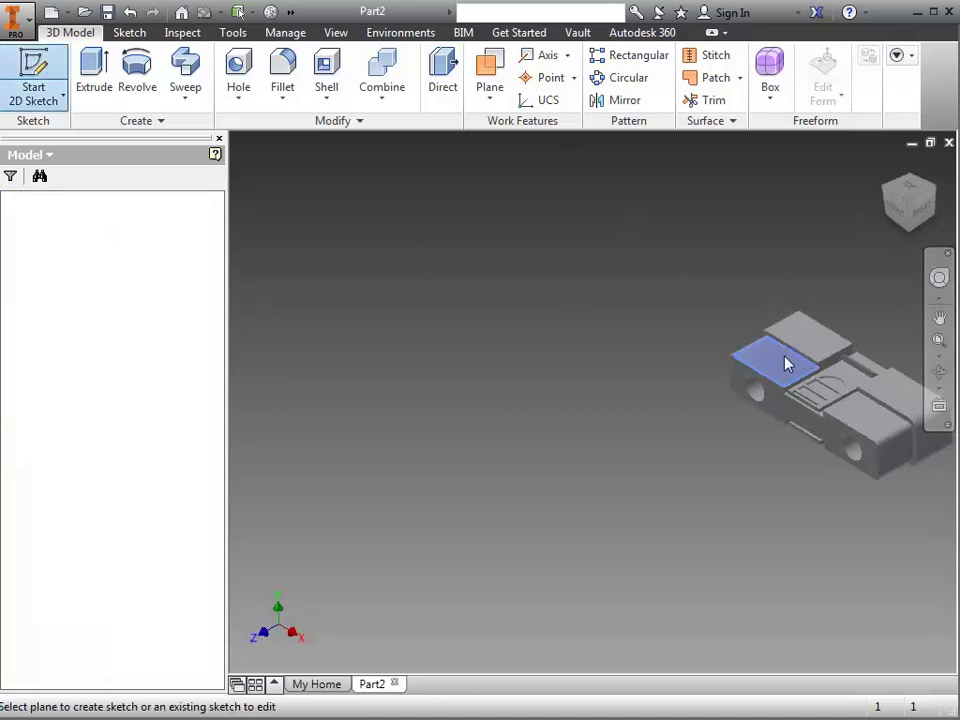
pyautogui.click(240, 80)
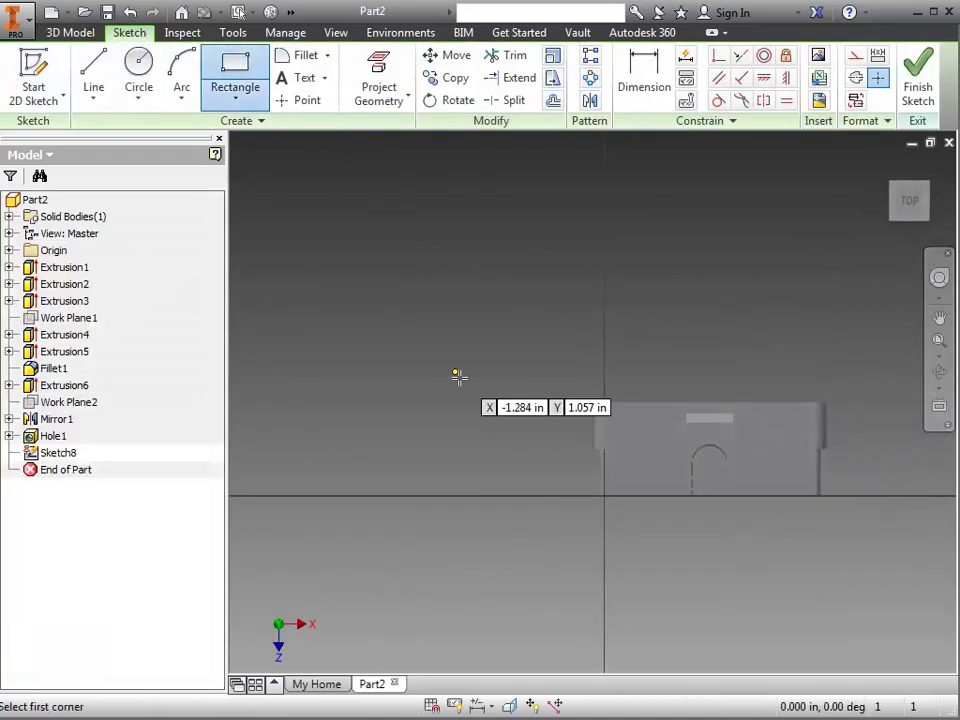
pyautogui.scroll(5, 639, 482)
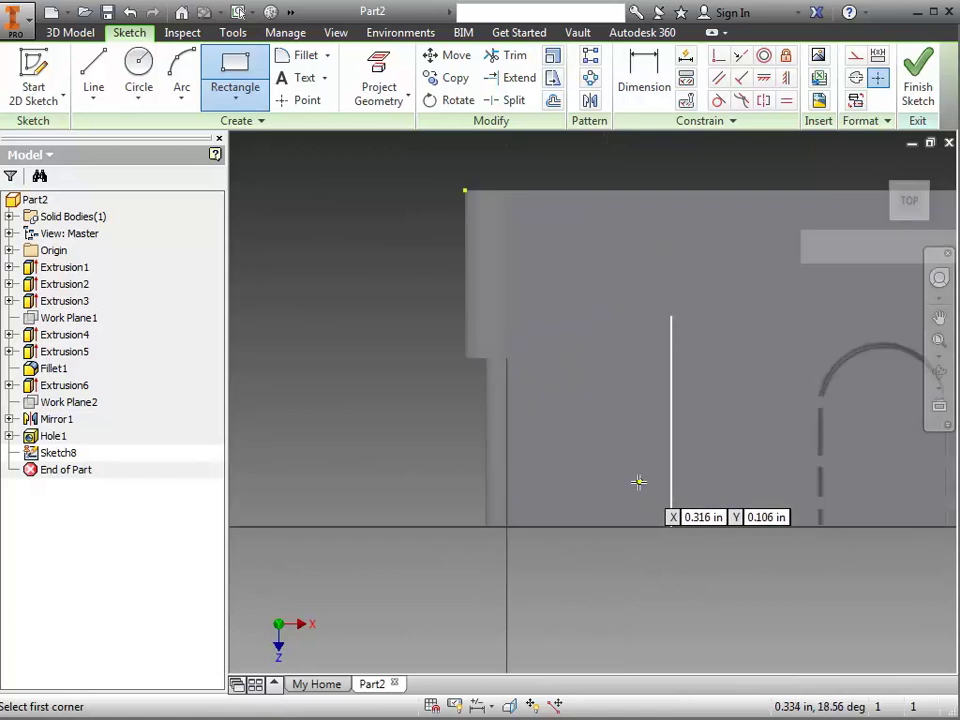
pyautogui.click(564, 466)
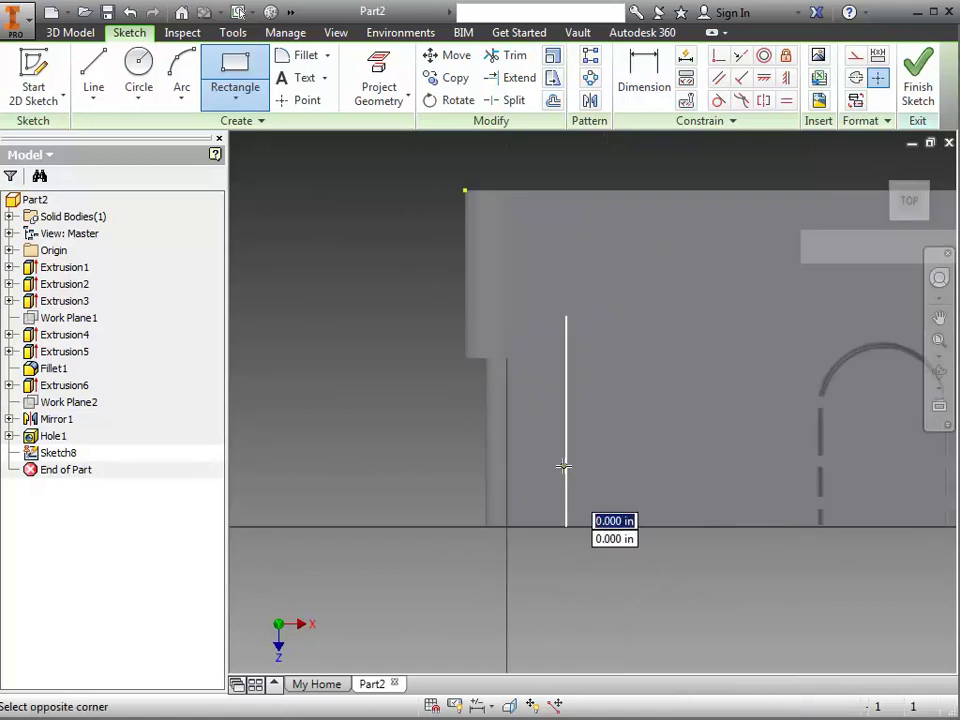
pyautogui.click(732, 491)
pyautogui.click(918, 85)
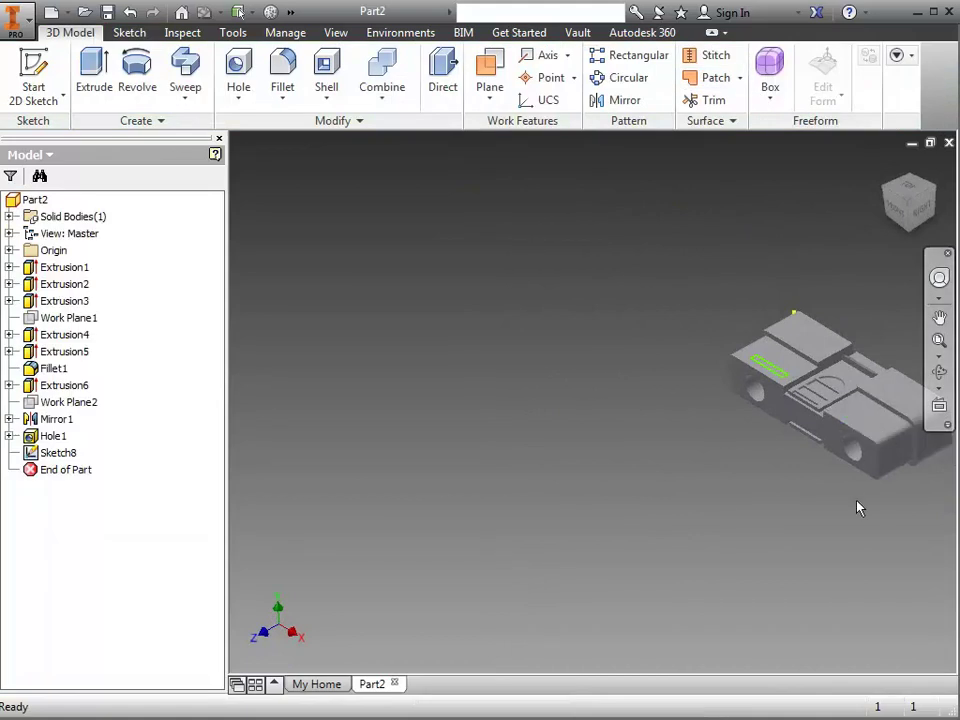
# Extrude the Sketch8 rectangle .02 into the top face as a shallow slot
pyautogui.click(93, 65)
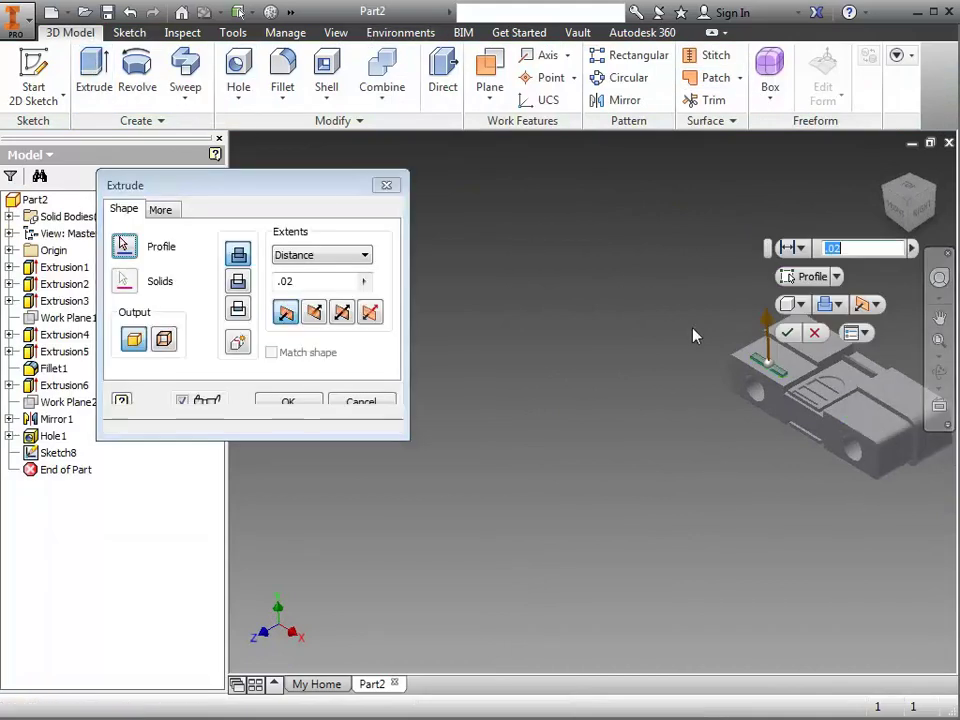
pyautogui.click(244, 288)
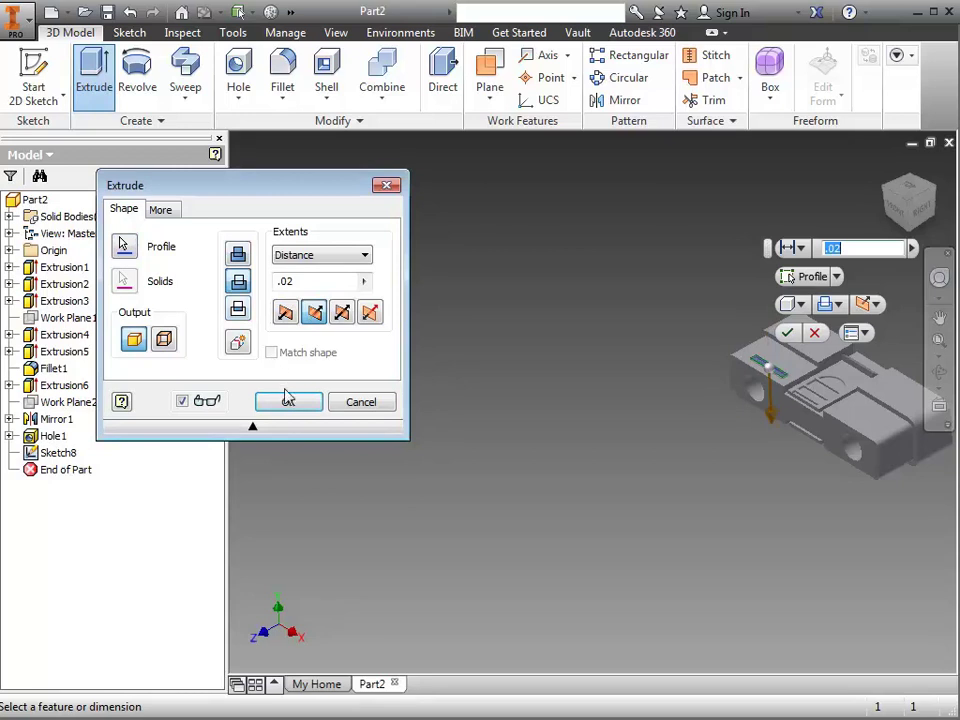
pyautogui.click(288, 402)
pyautogui.scroll(5, 818, 425)
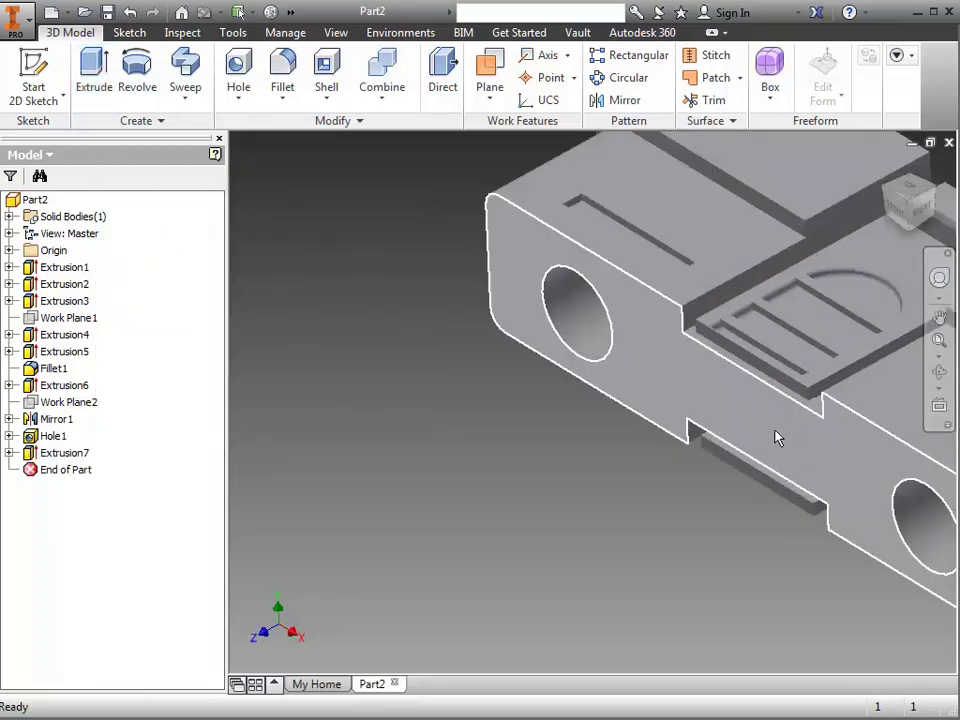
pyautogui.scroll(-6, 553, 429)
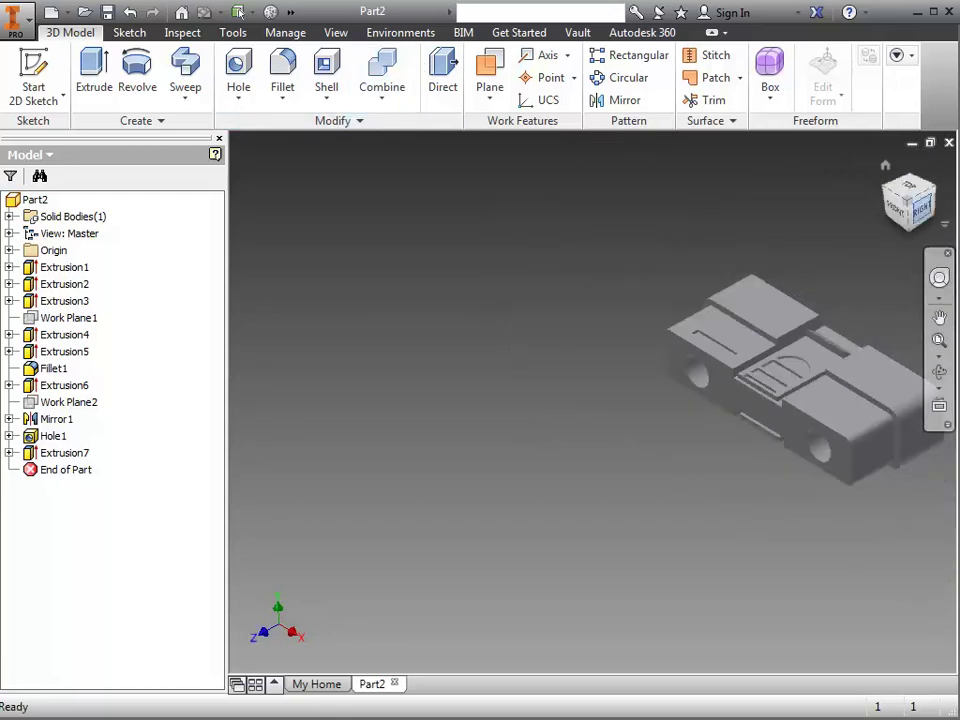
# Colour the whole connector body deep blue (RGB 3, 41, 229) with Adjust appearance
pyautogui.click(886, 167)
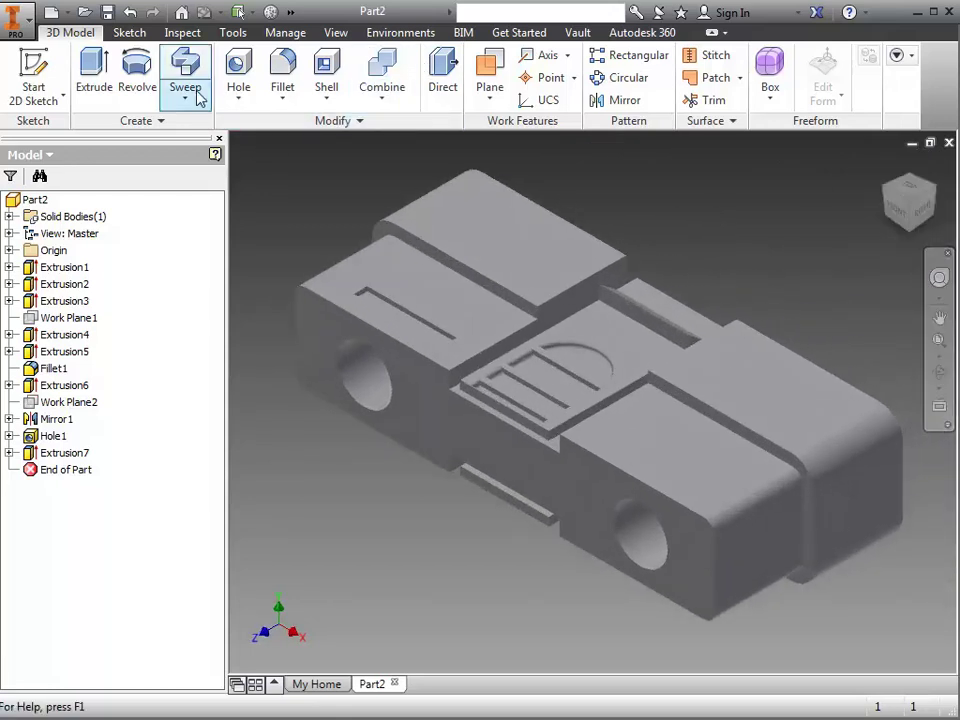
pyautogui.click(291, 13)
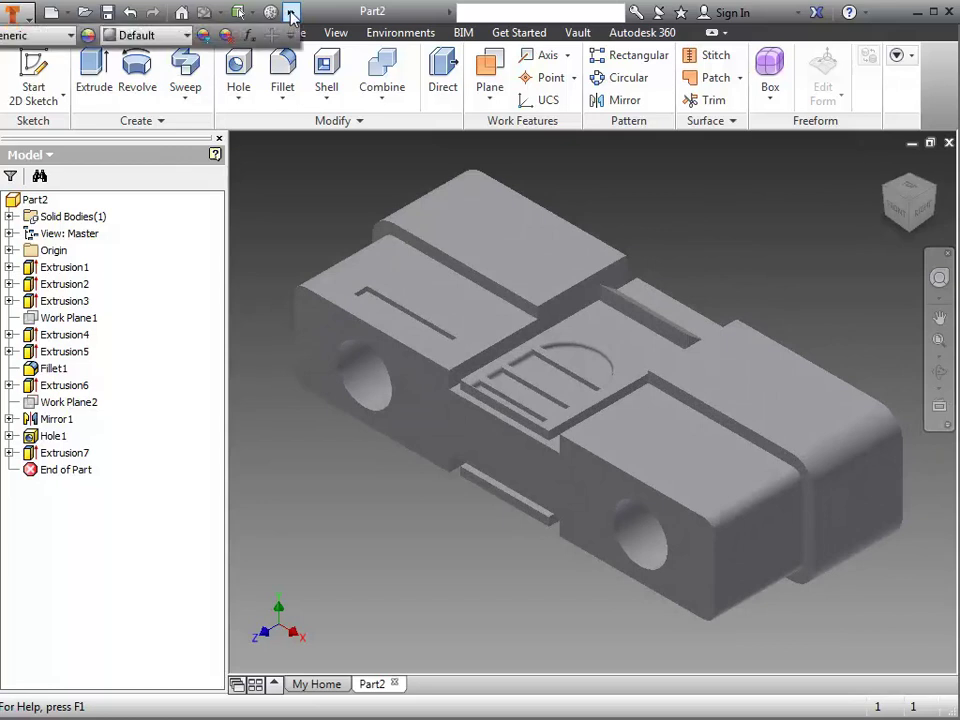
pyautogui.click(203, 35)
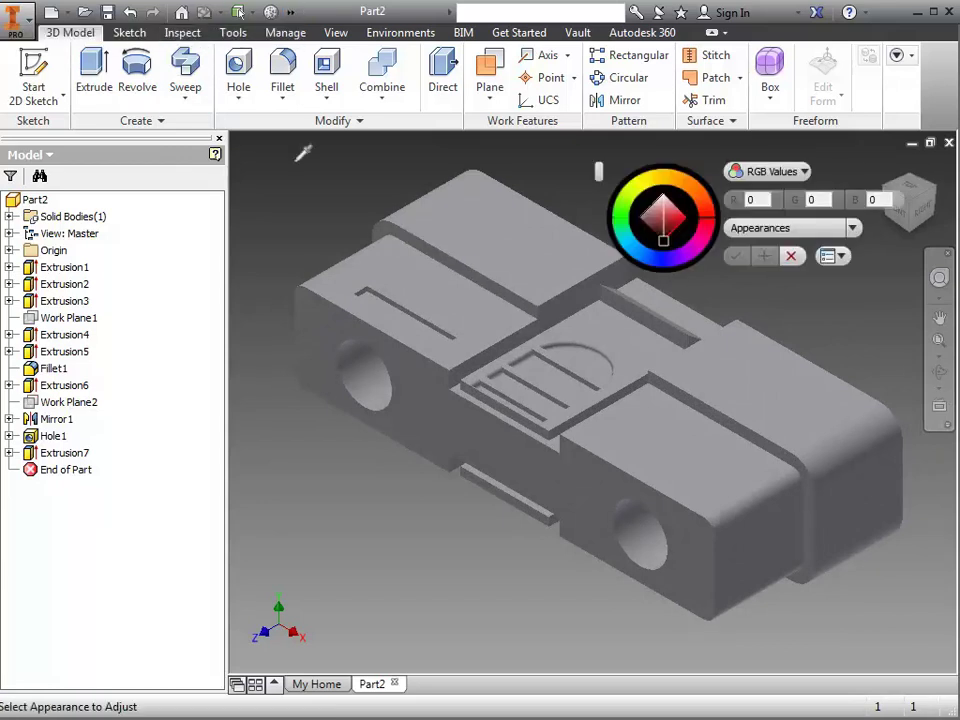
pyautogui.scroll(-3, 313, 168)
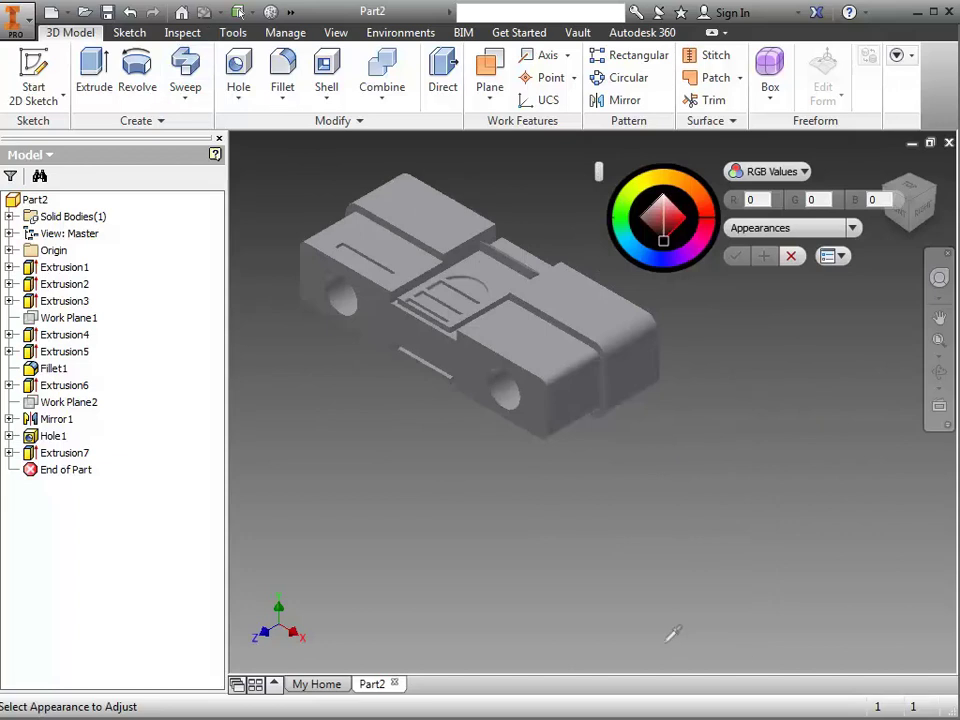
pyautogui.click(460, 330)
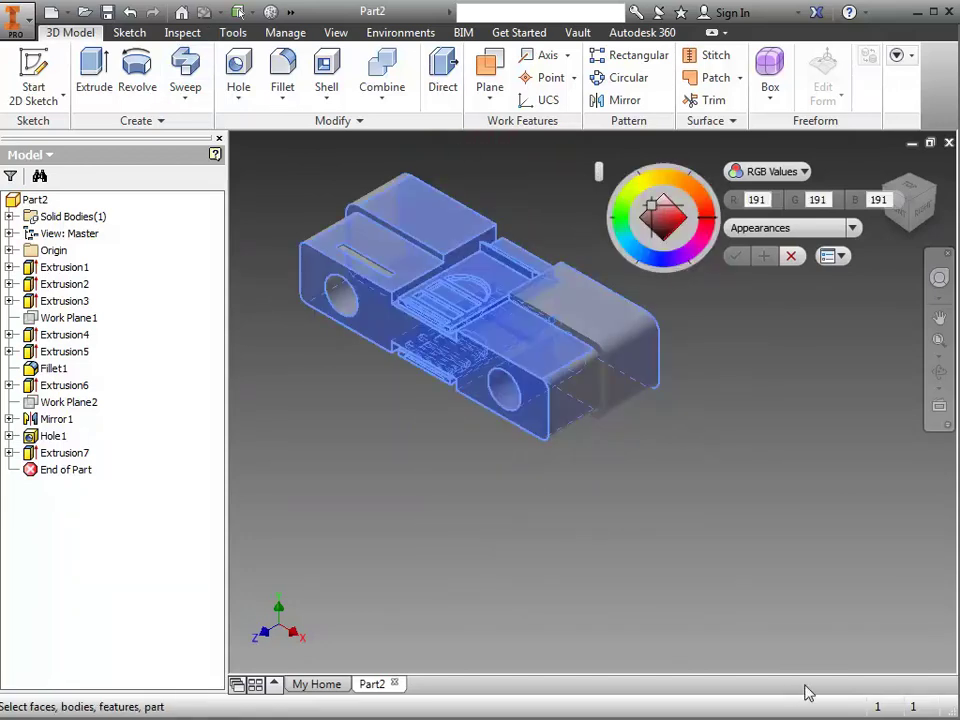
pyautogui.click(846, 393)
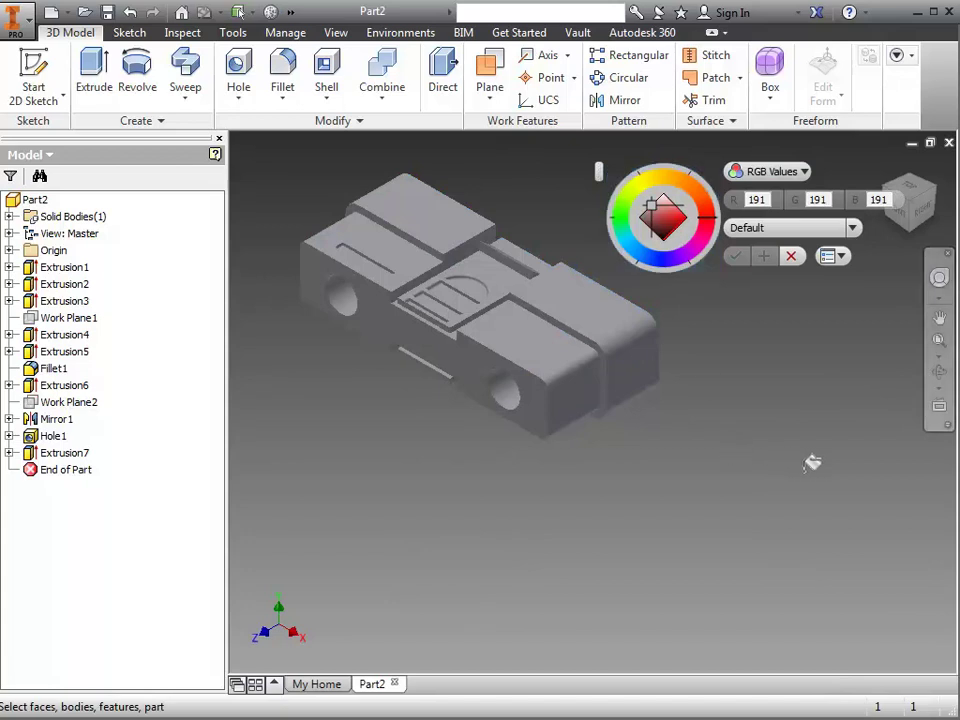
pyautogui.click(605, 348)
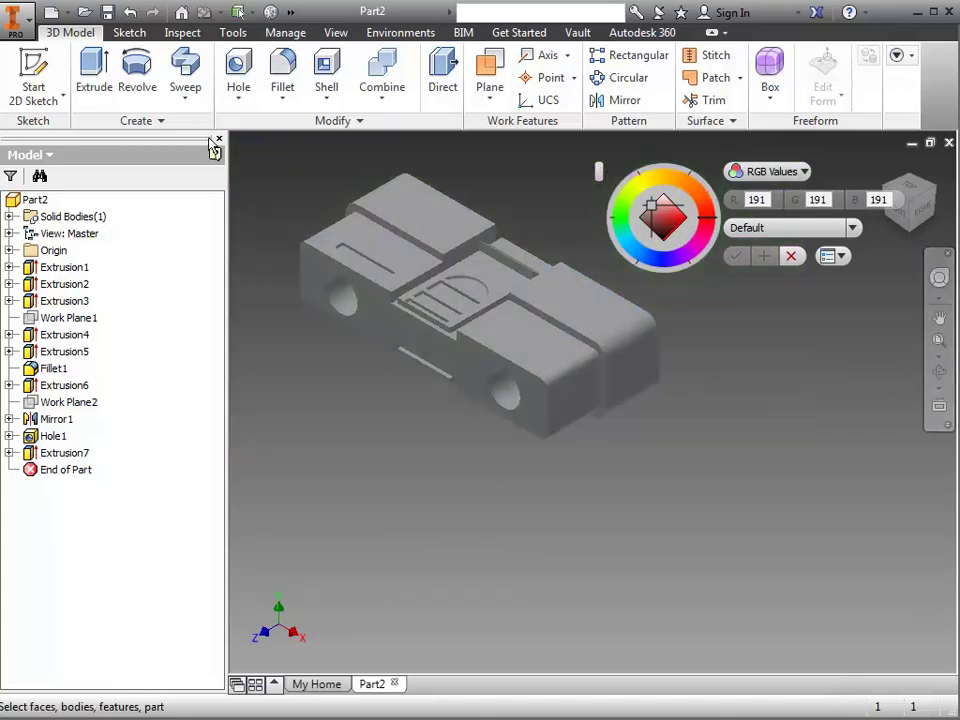
pyautogui.click(659, 257)
pyautogui.moveTo(687, 228); pyautogui.dragTo(703, 258)
pyautogui.click(735, 256)
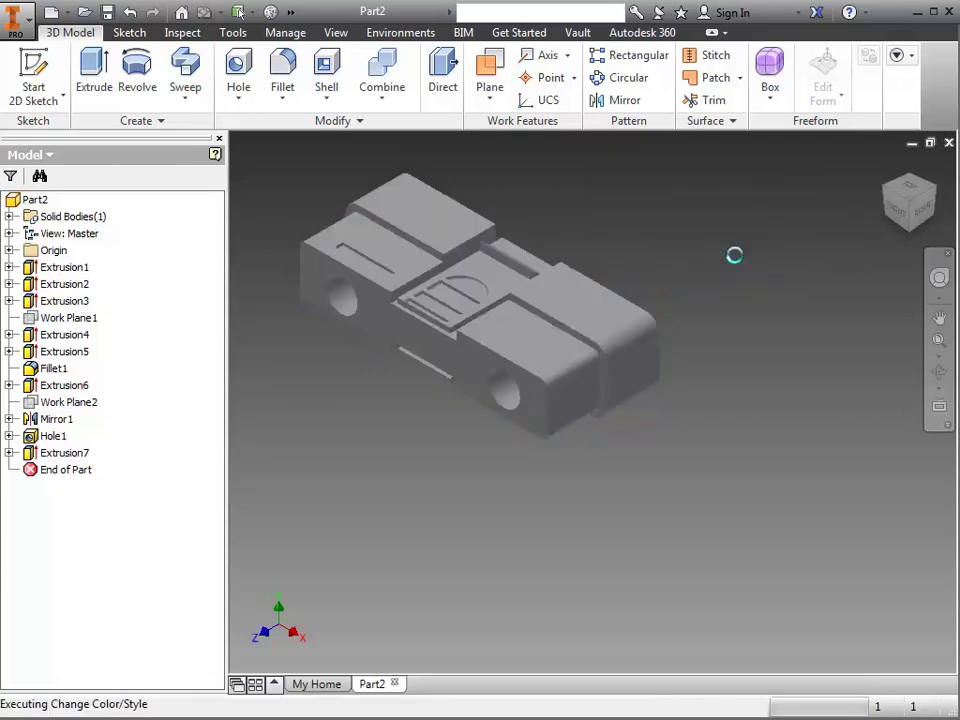